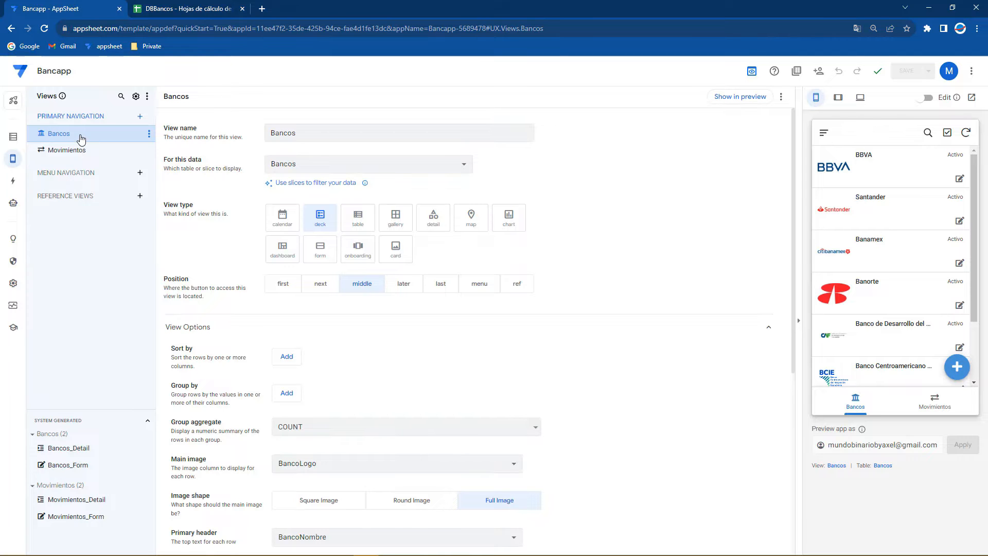
Open the column definitions of the Bancos table after switching the preview between the Movimientos and Bancos views.
click(862, 414)
click(935, 402)
click(856, 401)
click(883, 466)
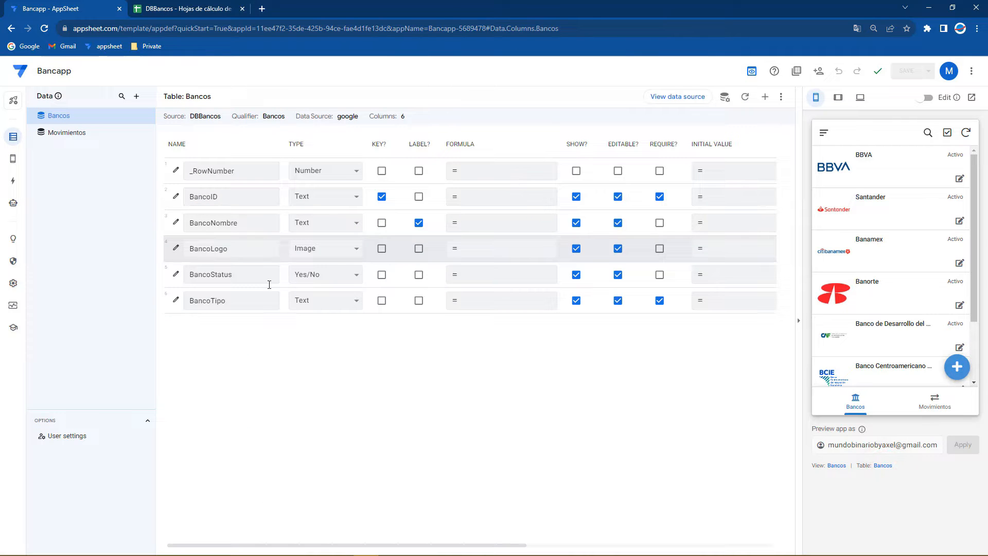
Open the BBVA record's edit form in the app preview and bring the BancoTipo field into view.
click(858, 163)
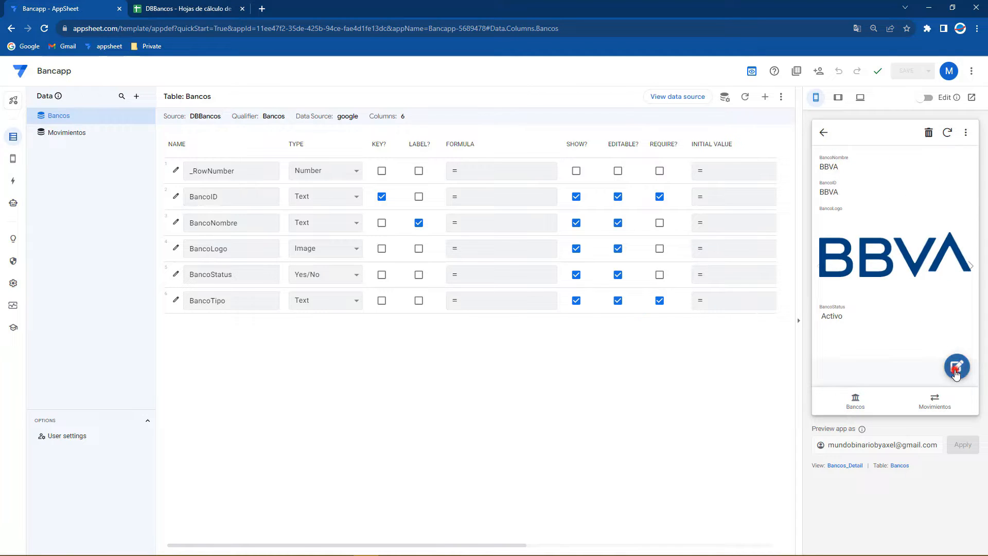
click(955, 367)
scroll(902, 224, down, 2)
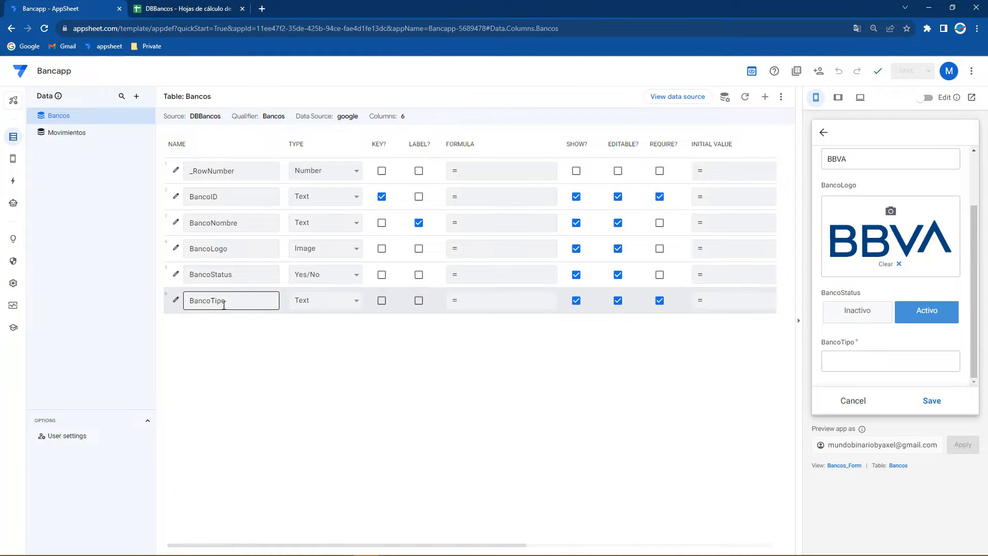
Change the data type of the BancoTipo column to Enum in its column settings.
click(176, 302)
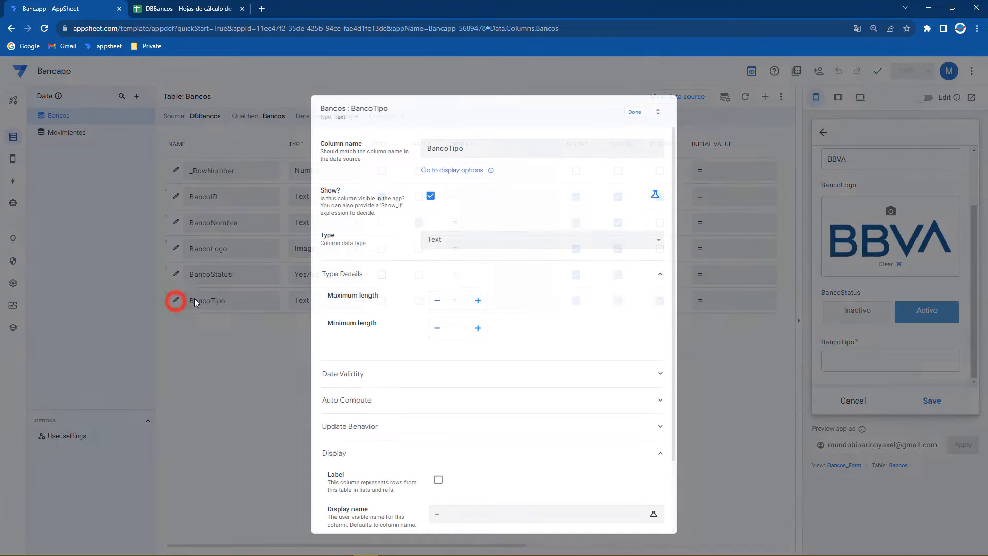
click(456, 241)
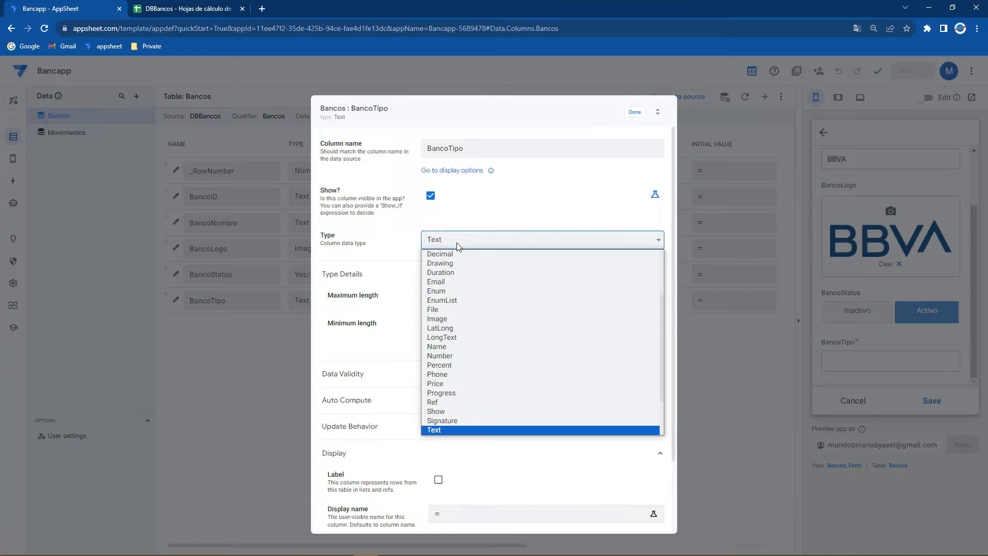
text(enum)
key(Return)
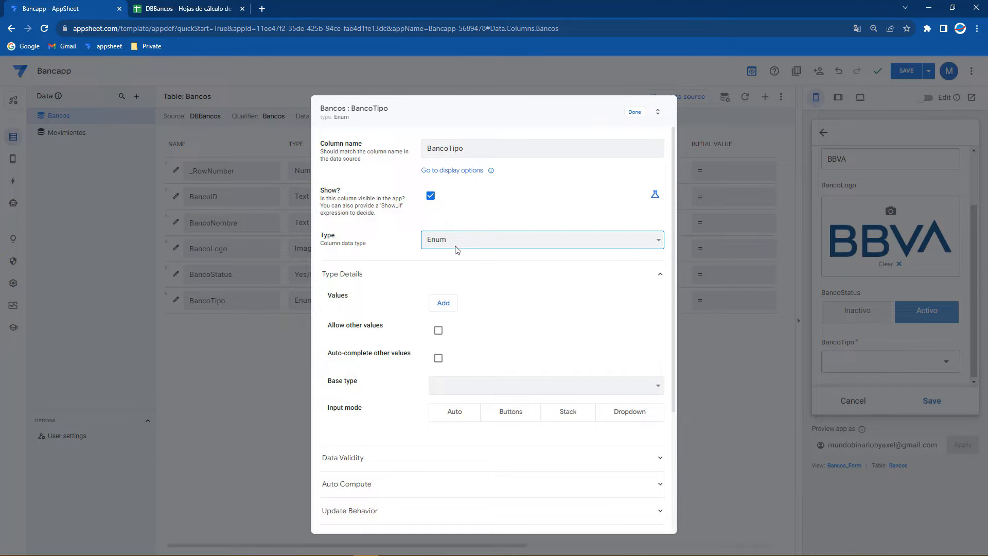
Add Nacional and Internacional as values of the BancoTipo column and save the app.
click(443, 303)
click(484, 307)
text(nA)
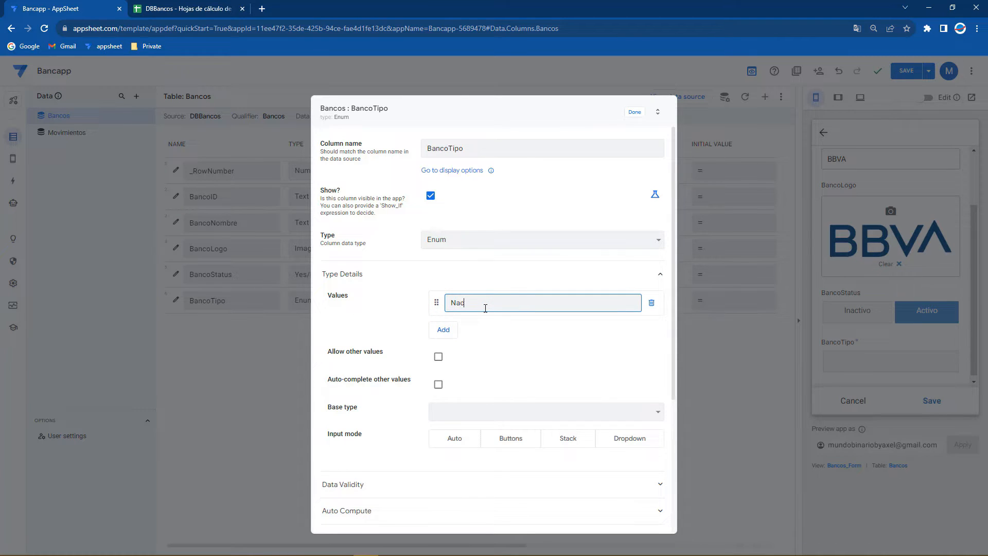
click(437, 328)
click(481, 328)
text(Internaci)
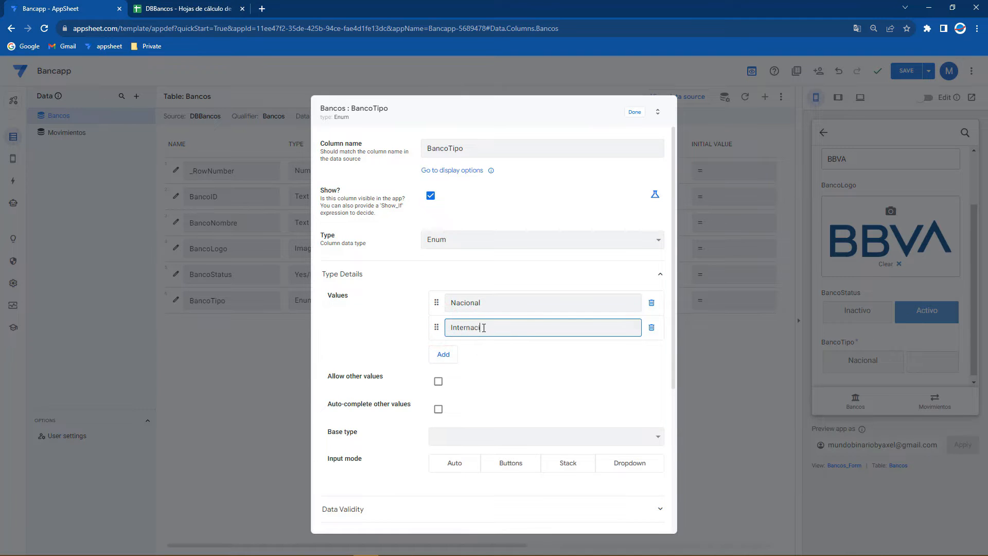
text(onal)
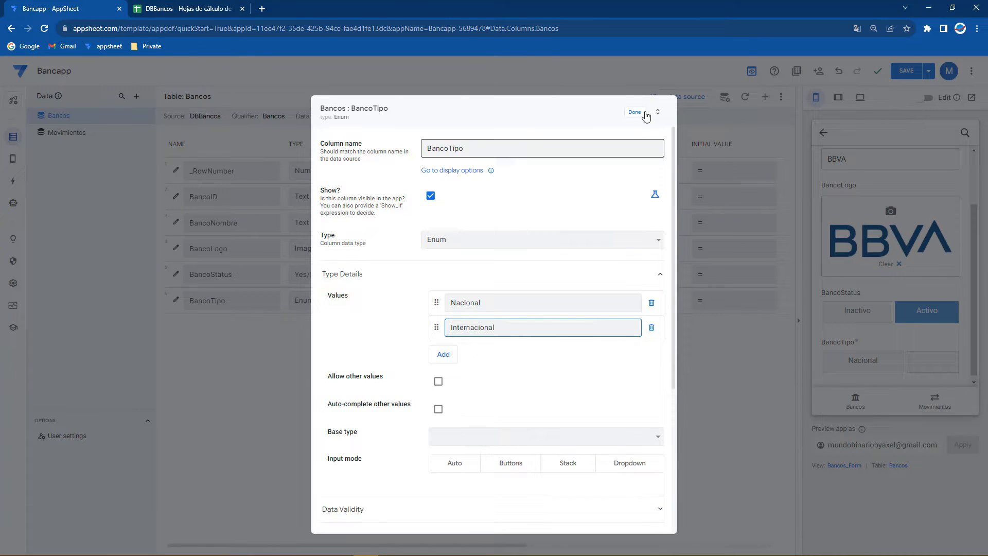
click(638, 116)
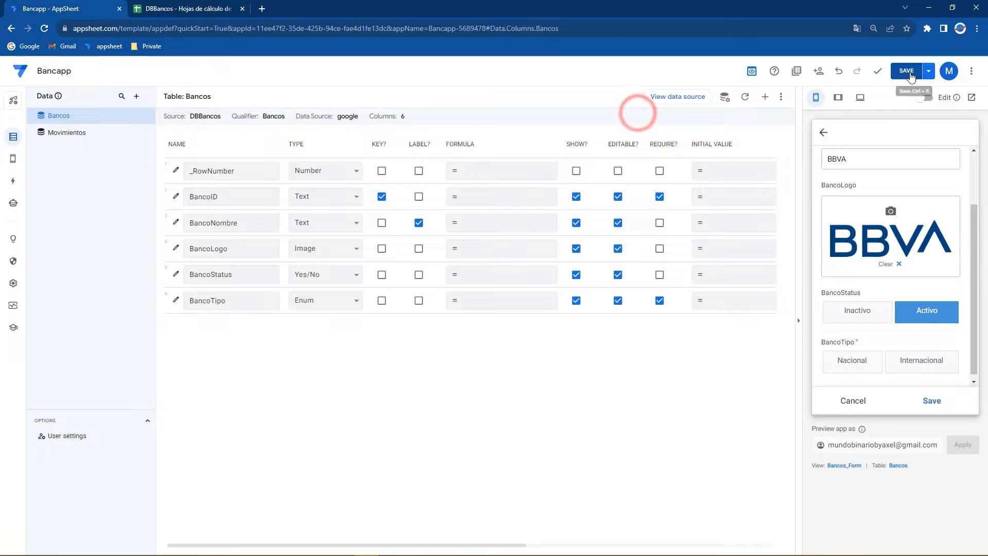
click(907, 71)
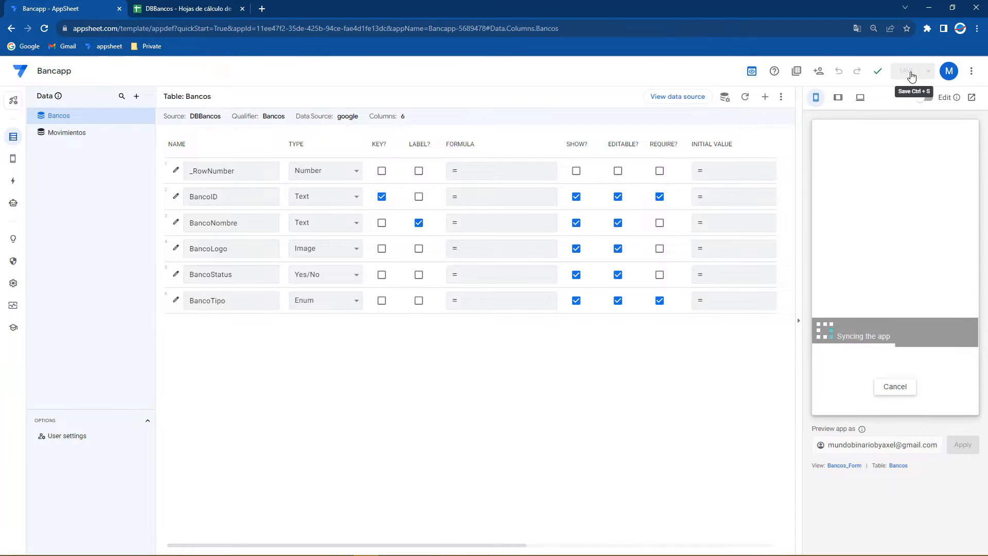
Test the BancoTipo field in the preview form by alternating between Nacional and Internacional.
scroll(909, 342, down, 3)
click(902, 355)
click(860, 353)
click(926, 355)
click(867, 353)
click(921, 356)
click(873, 355)
click(909, 357)
click(867, 355)
click(921, 357)
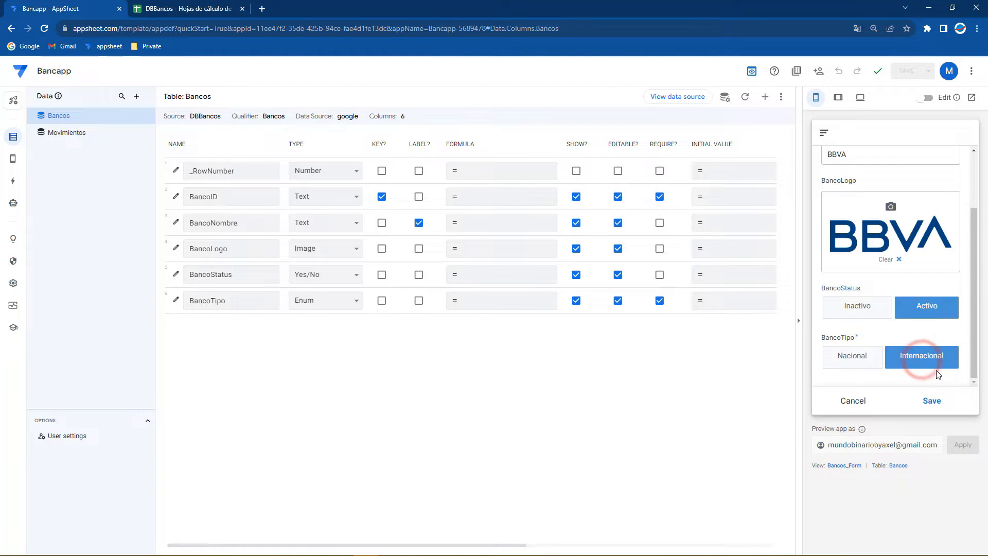
click(846, 351)
click(943, 353)
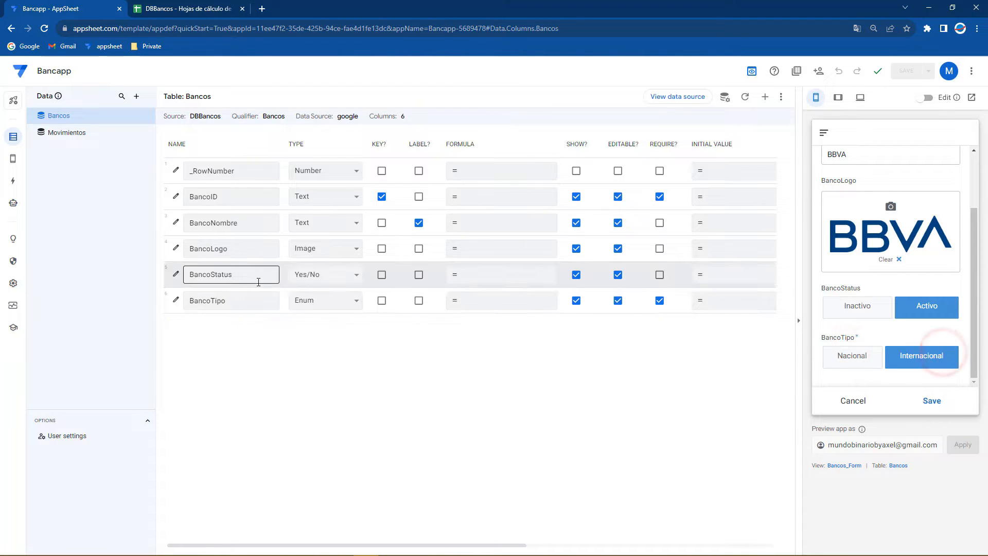
click(323, 302)
click(330, 437)
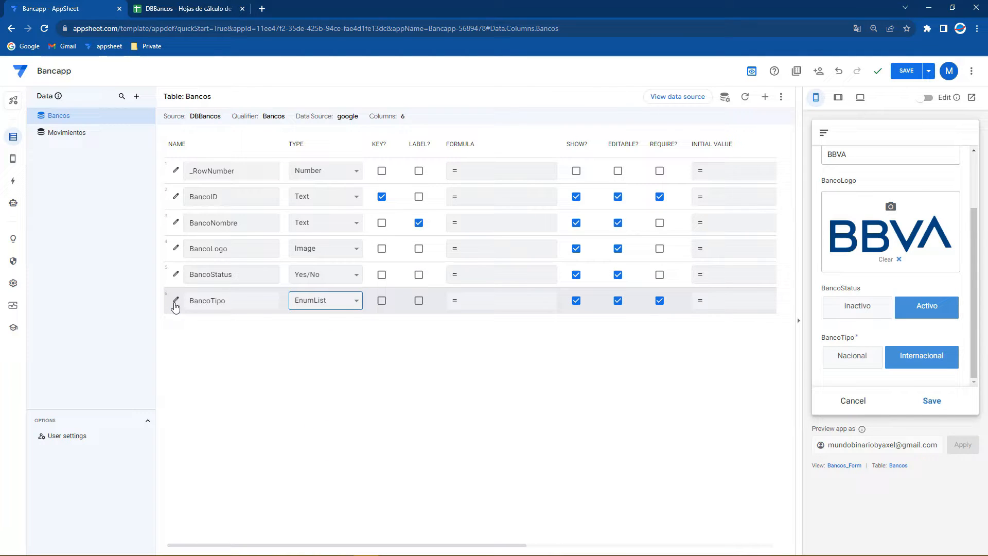
click(325, 304)
key(Up)
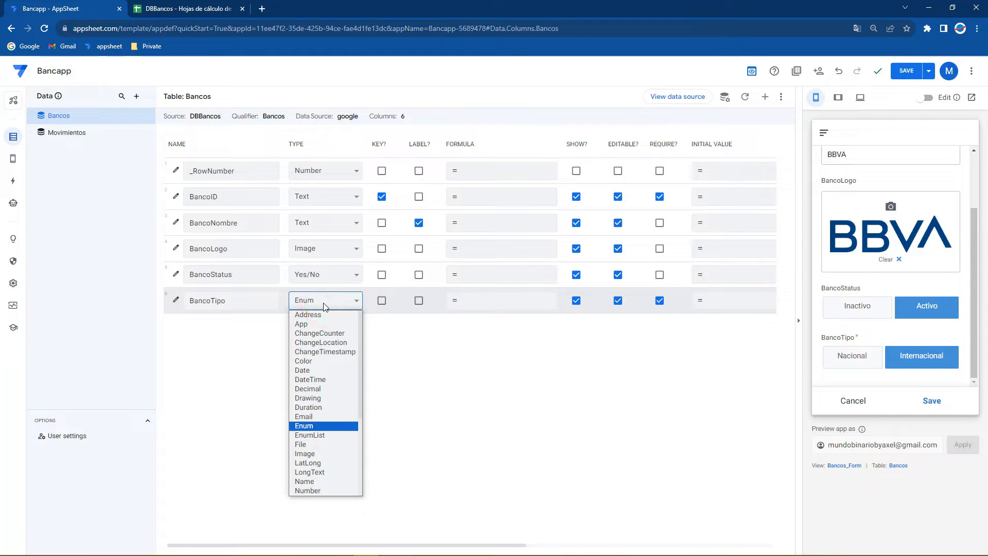
key(Return)
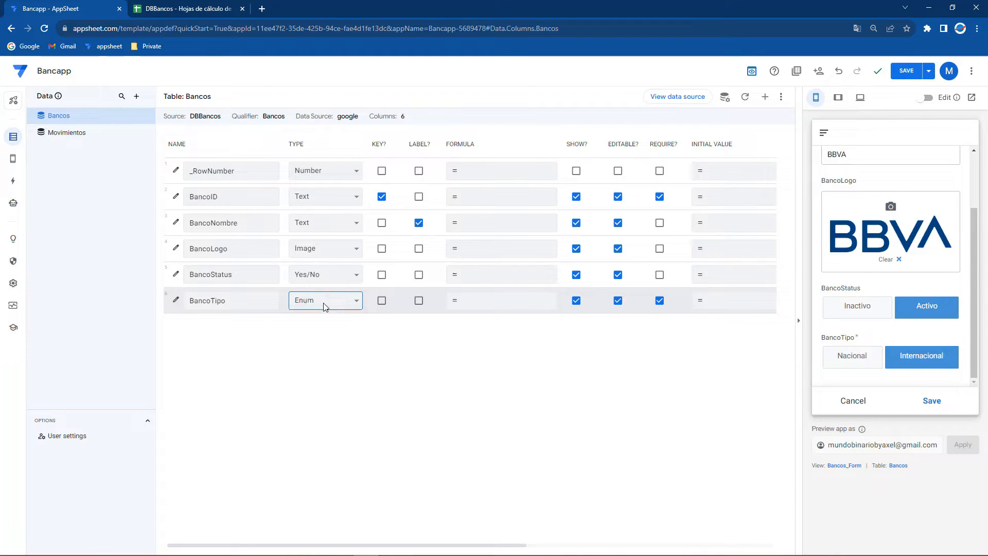
Allow other values for the BancoTipo column, add MultiNacional as a third value, and save the app.
click(174, 301)
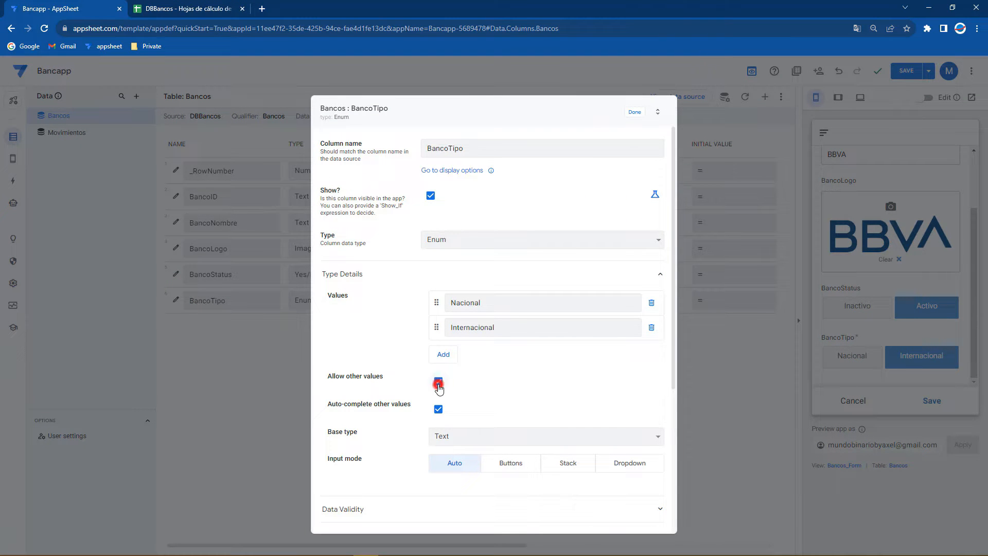
click(438, 383)
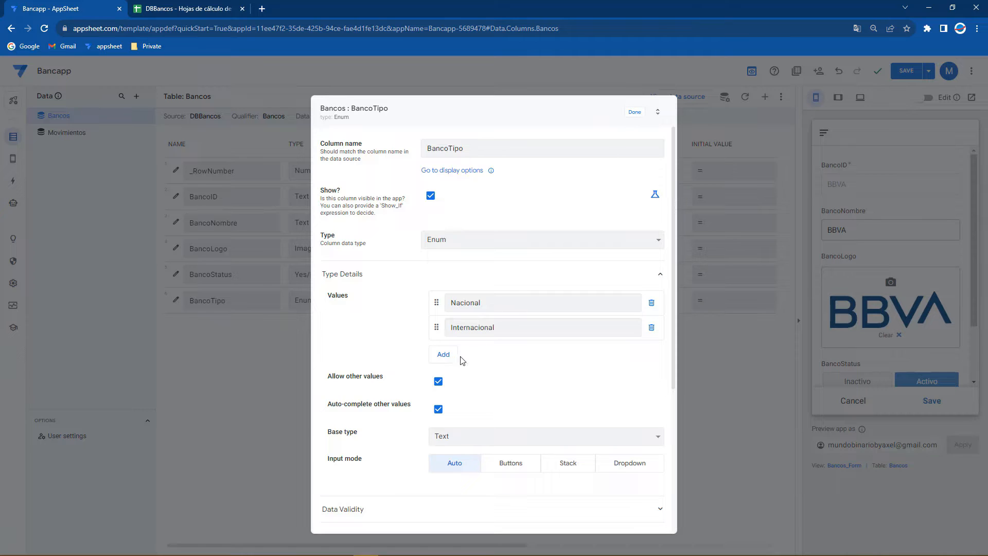
click(450, 356)
text(Mujkl)
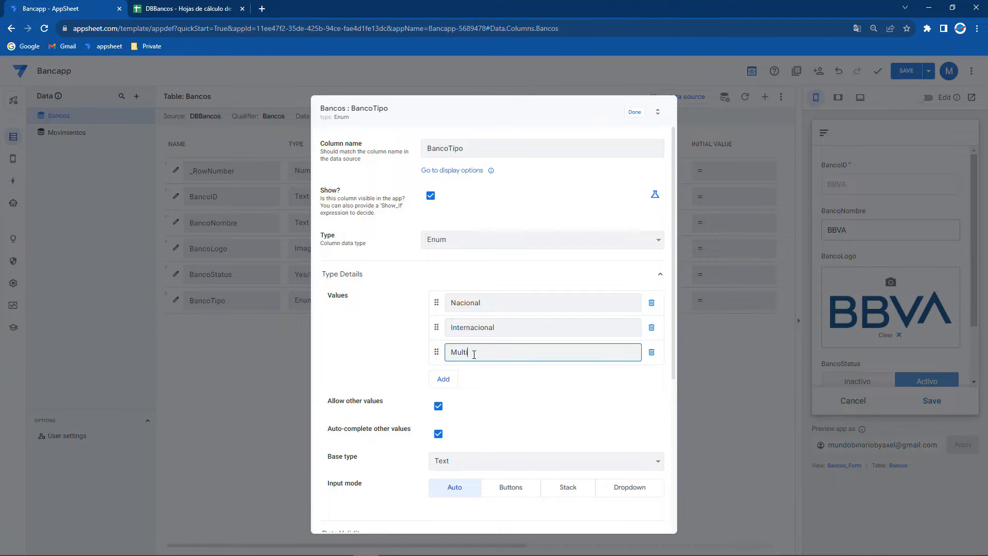
click(634, 112)
click(909, 71)
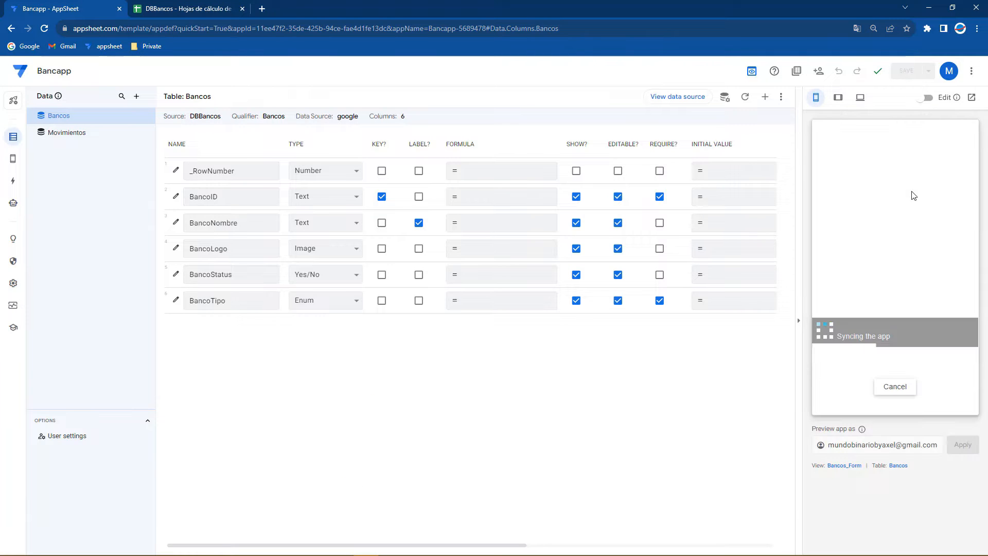
Test the BancoTipo list in the preview form by choosing MultiNacional, Internacional and Nacional in turn.
scroll(893, 341, down, 2)
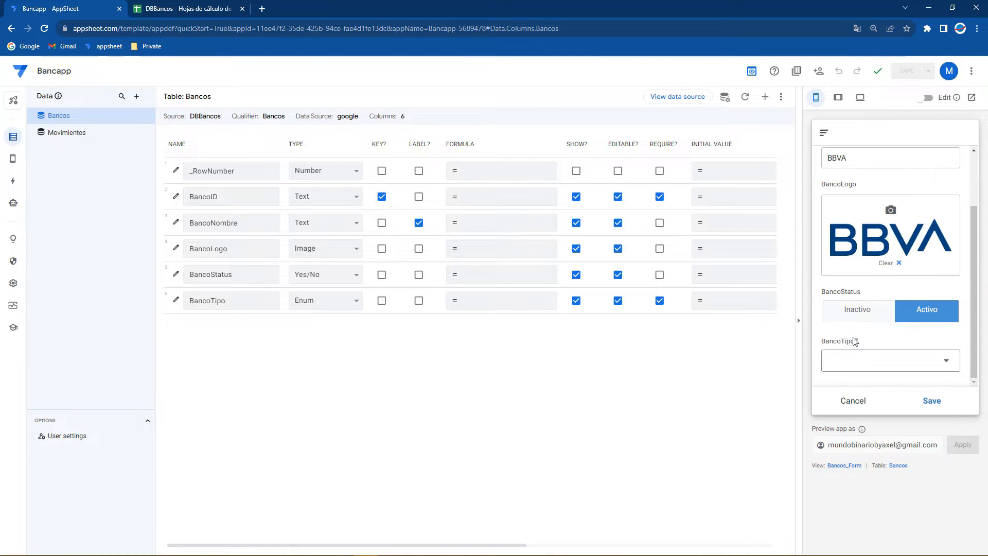
click(861, 369)
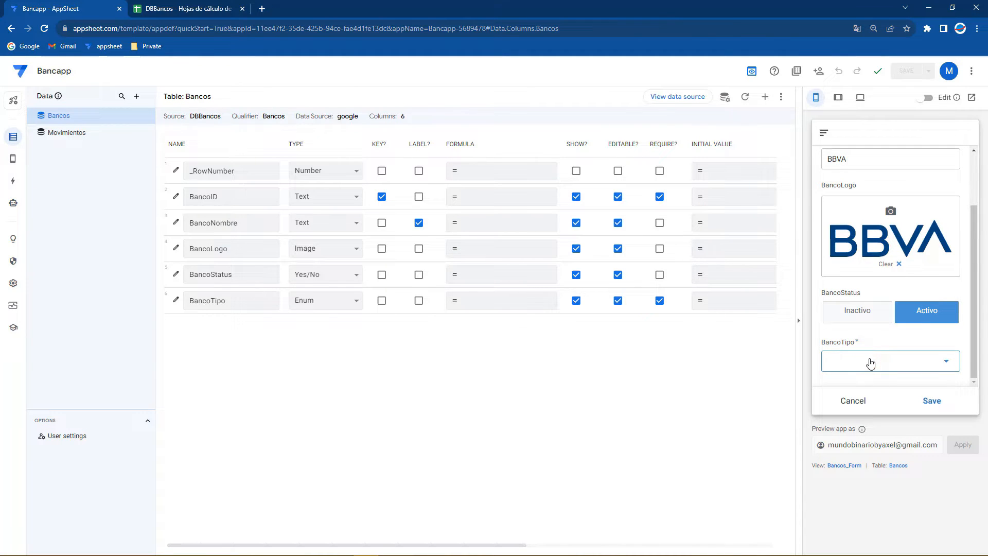
click(870, 363)
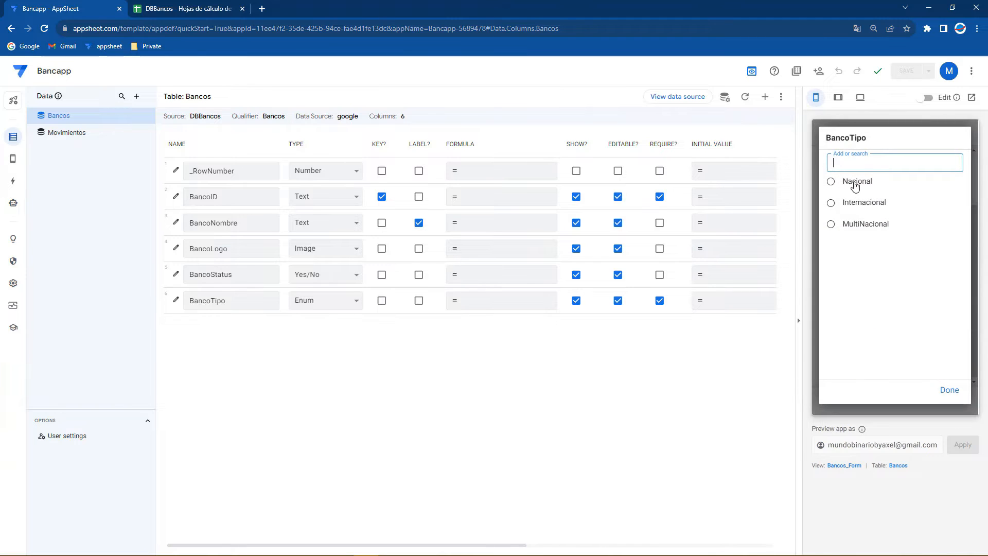
click(857, 226)
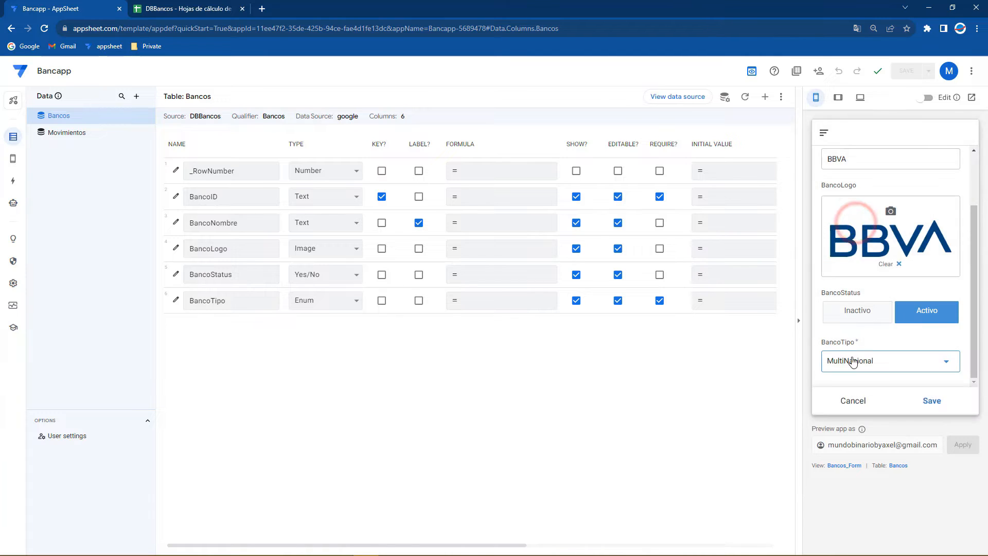
click(849, 358)
click(850, 204)
click(849, 356)
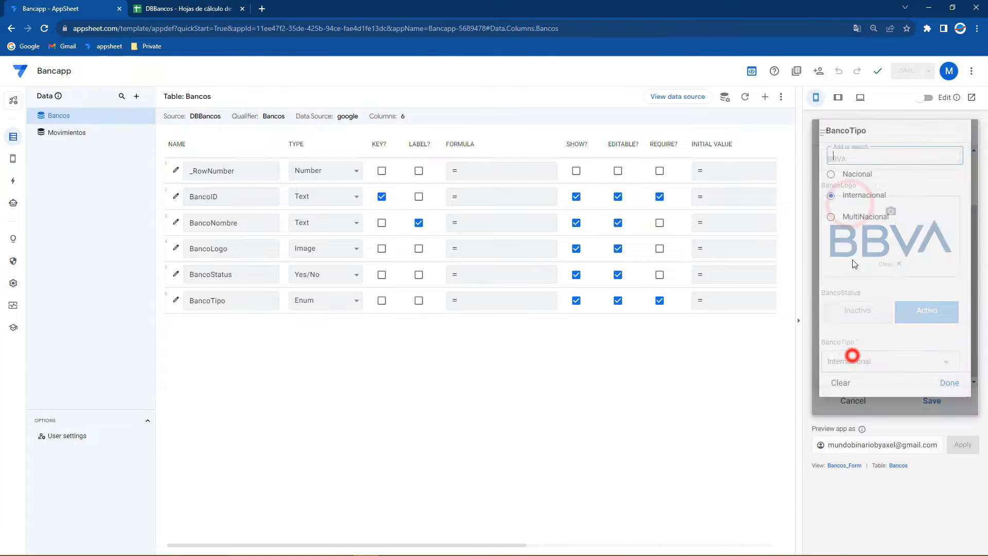
click(848, 189)
click(864, 370)
click(855, 192)
Check the BancoTipo option for allowing other values, and enter the custom value Nacional 2 in the preview form's BancoTipo field.
click(175, 300)
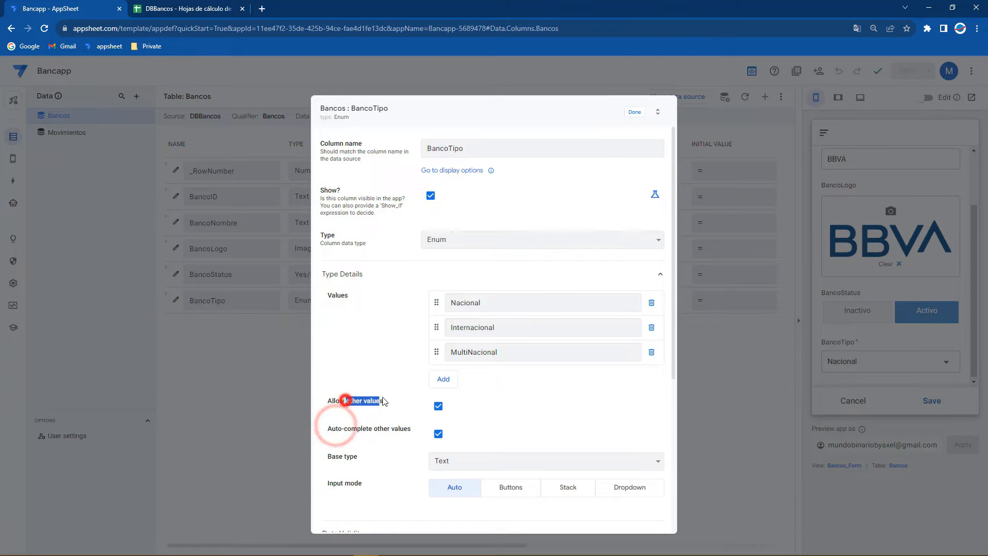
click(634, 112)
click(840, 358)
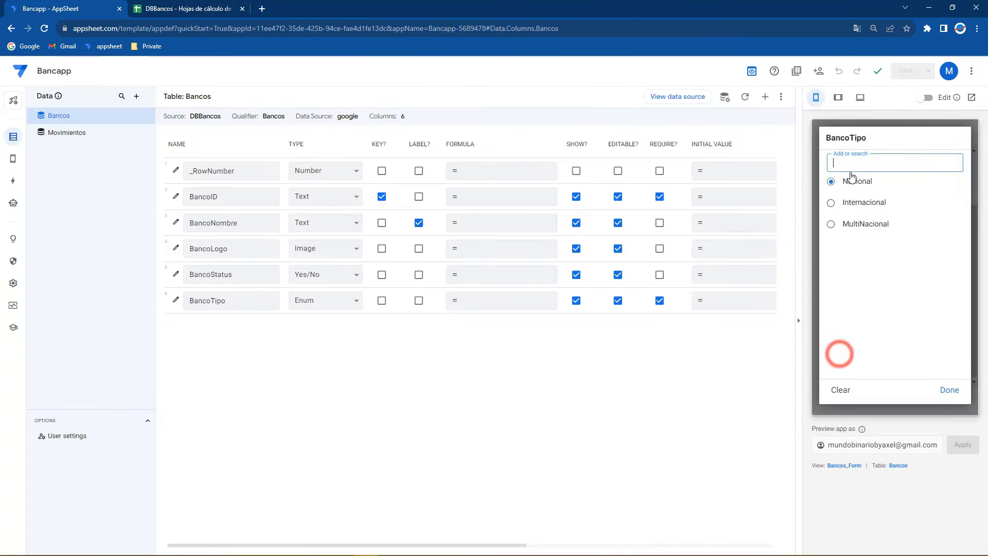
text(Nacional 2)
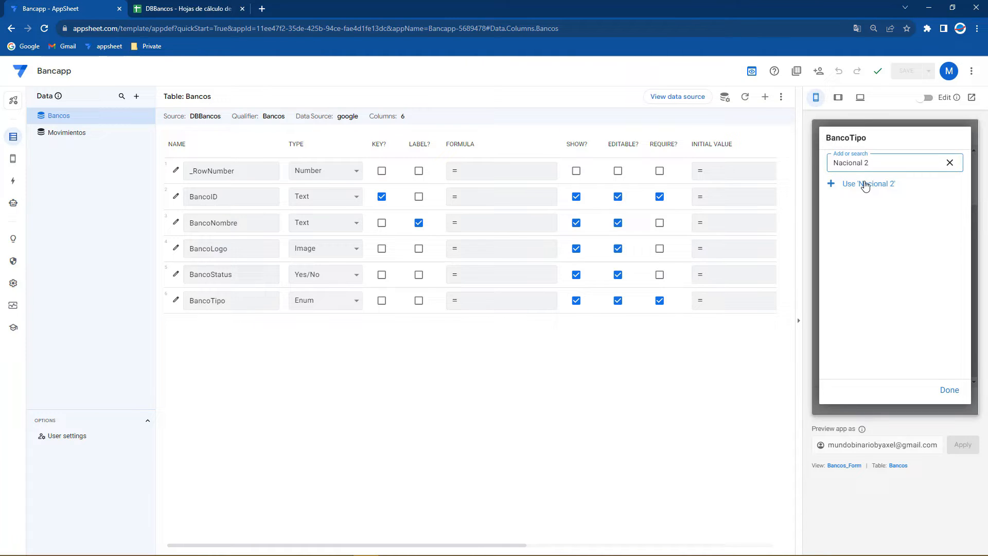
click(866, 184)
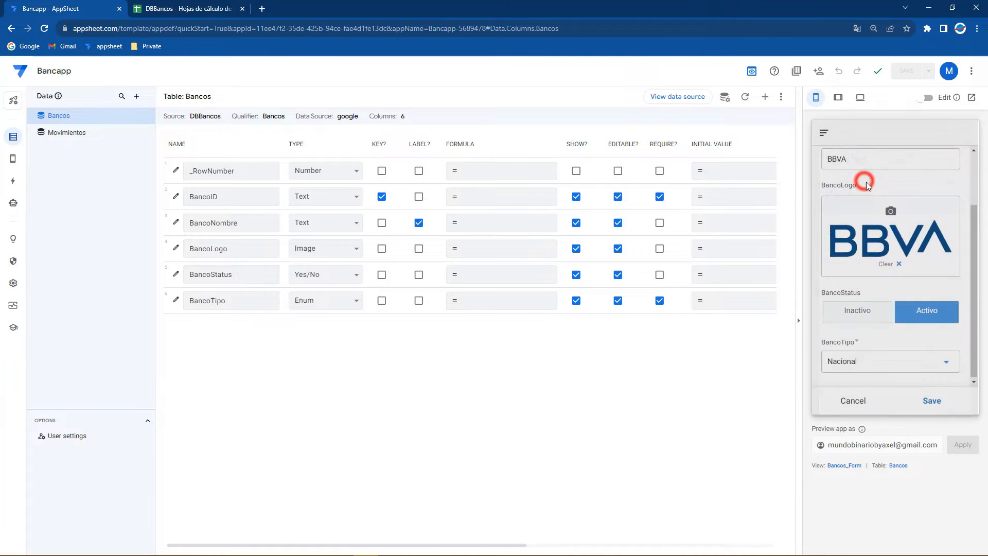
click(879, 360)
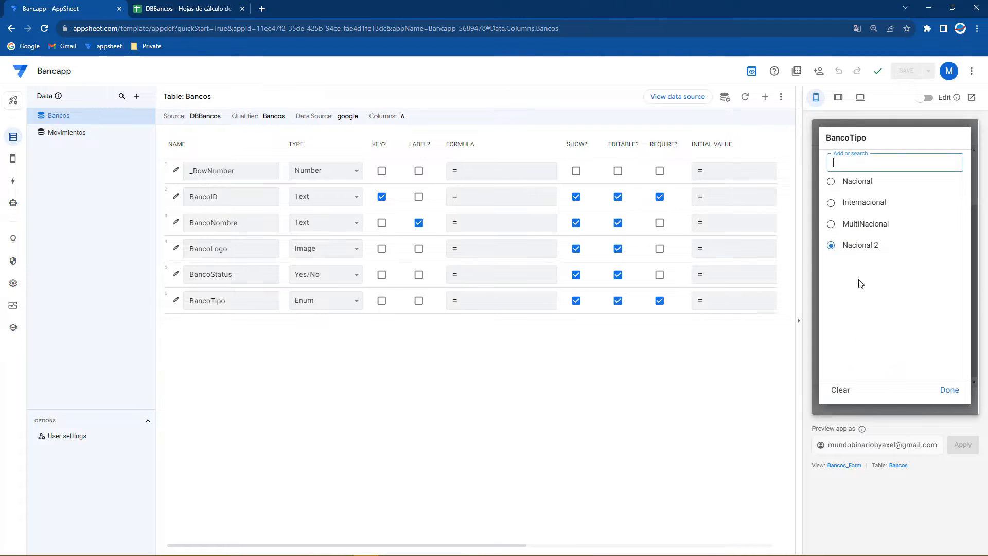
Check BancoTipo's auto-complete option for other values and clear the field's selection in the preview form.
click(175, 300)
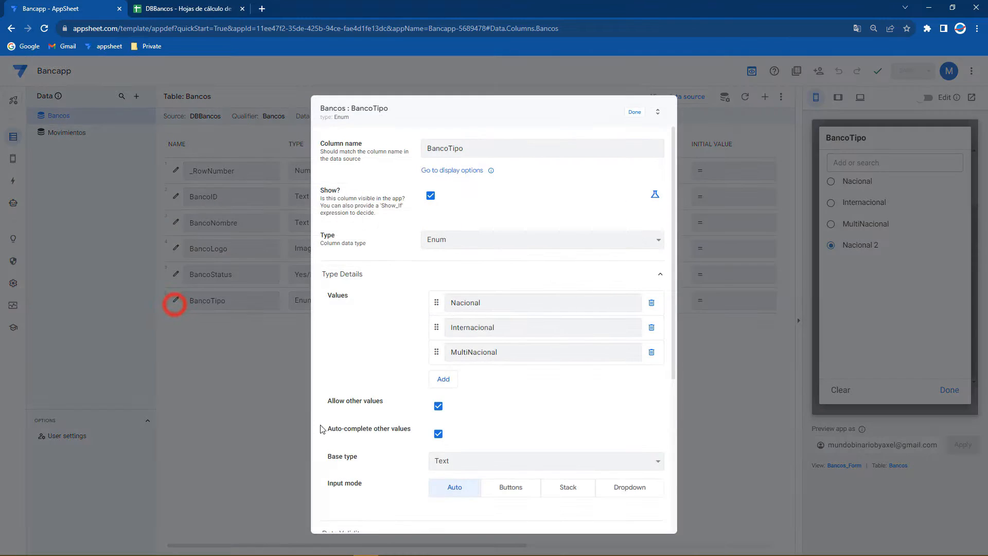
click(636, 112)
click(843, 388)
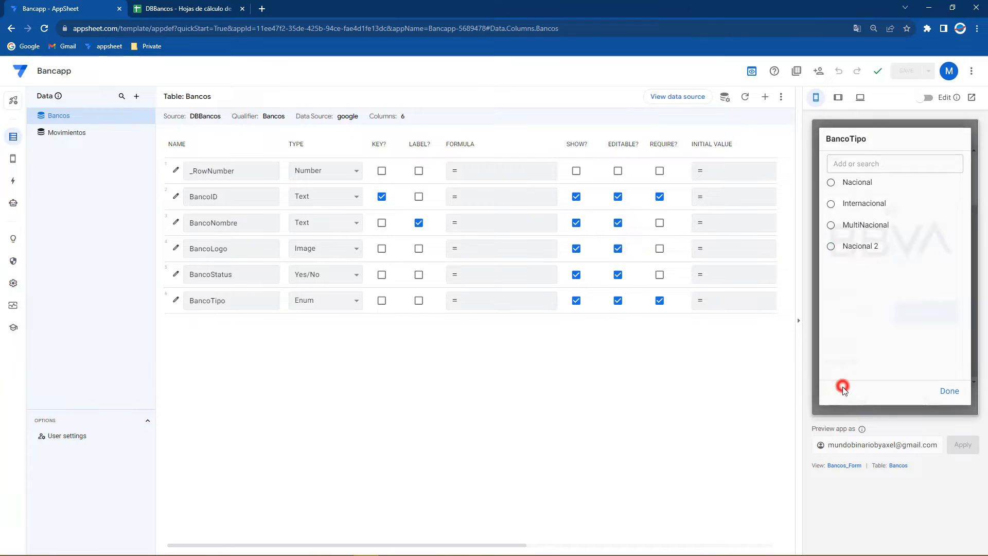
Review the value list, other-value options, base type and input mode of the BancoTipo column.
click(172, 300)
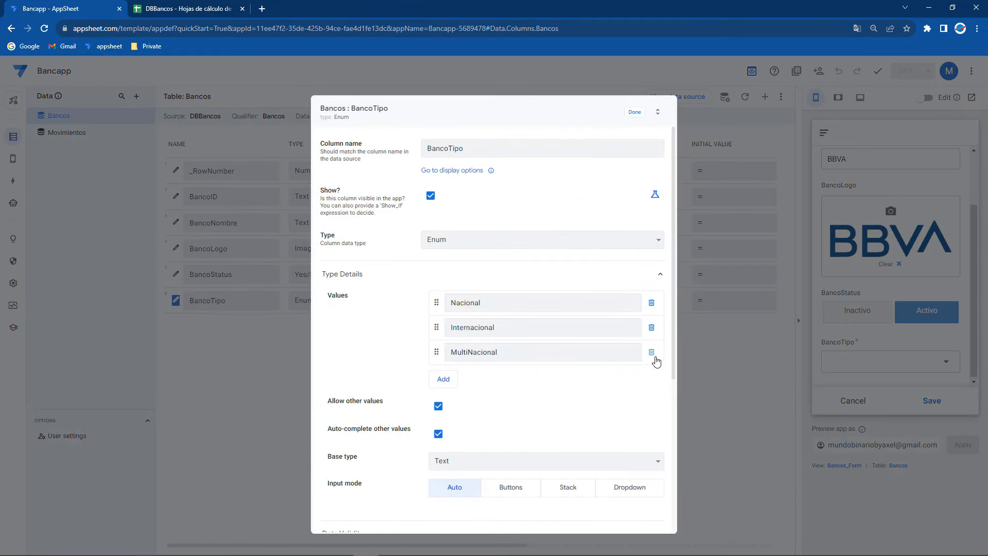
scroll(461, 475, down, 1)
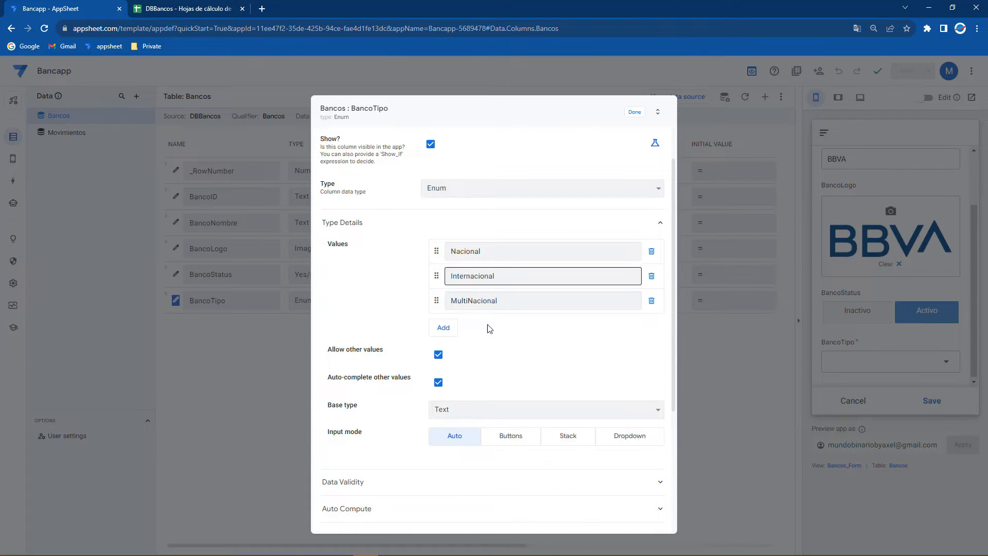
click(631, 112)
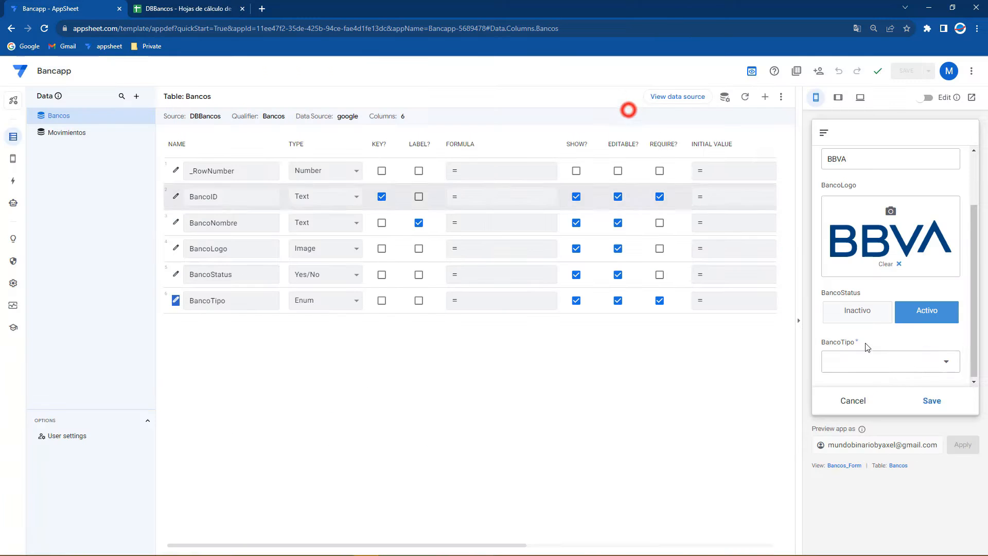
Check the BancoTipo value list in the preview form, and set the BancoTipo column's input mode to Buttons.
click(865, 361)
click(934, 393)
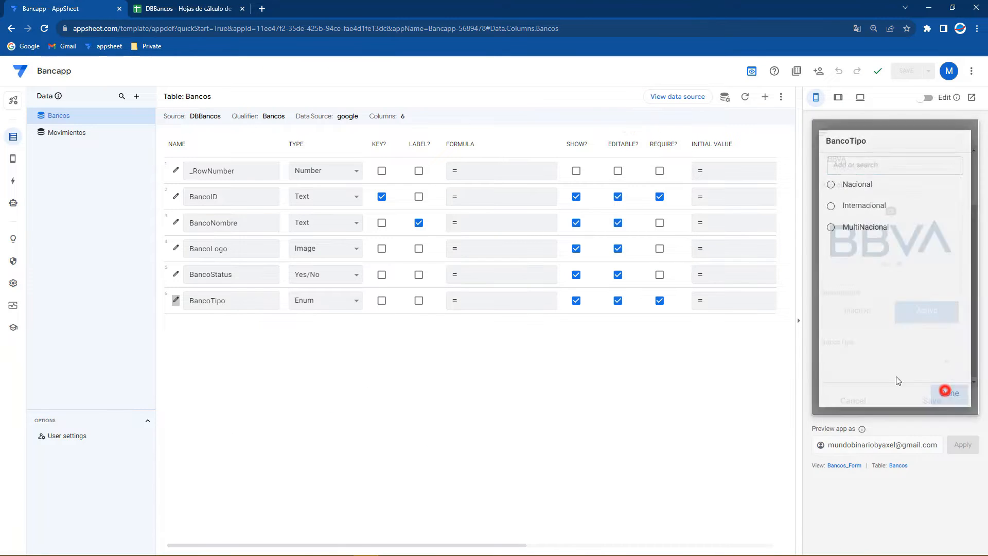
click(175, 300)
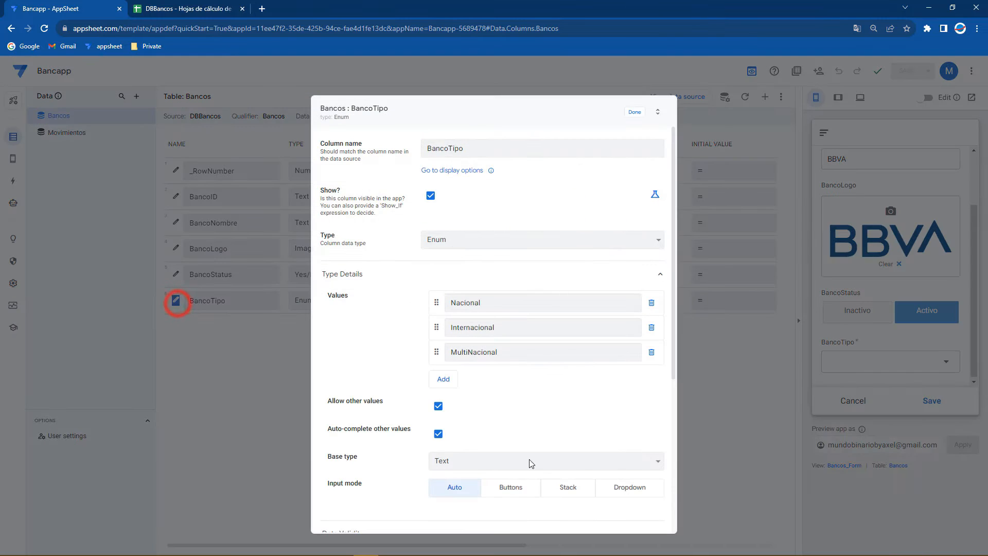
click(516, 487)
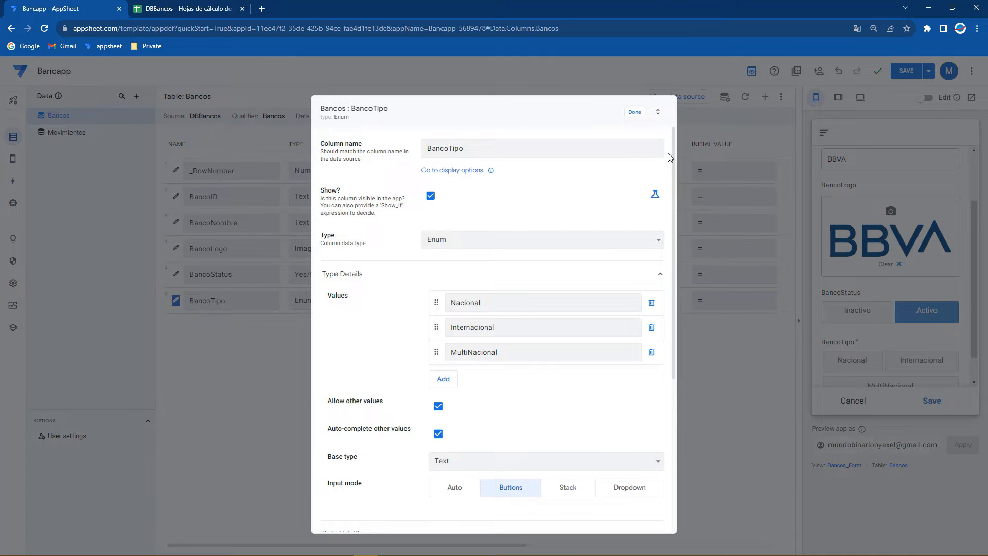
click(636, 112)
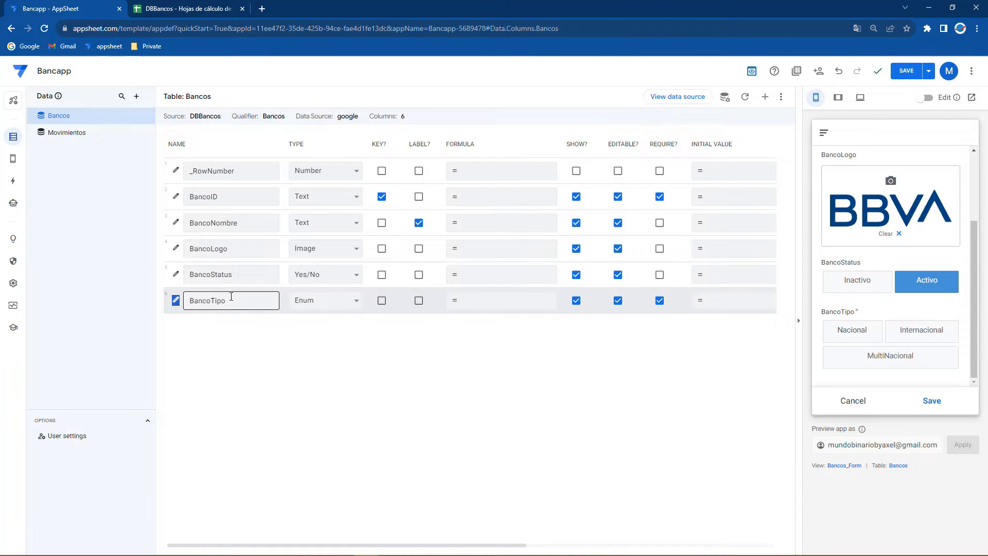
Delete MultiNacional from BancoTipo's values, compare the Dropdown and Buttons input modes, keep Buttons, and save the app.
click(176, 300)
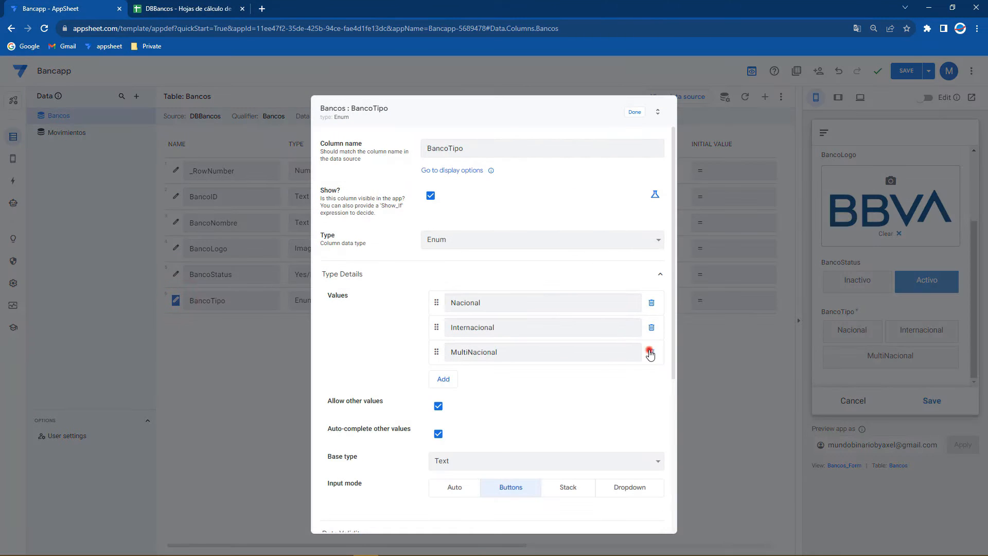
click(651, 352)
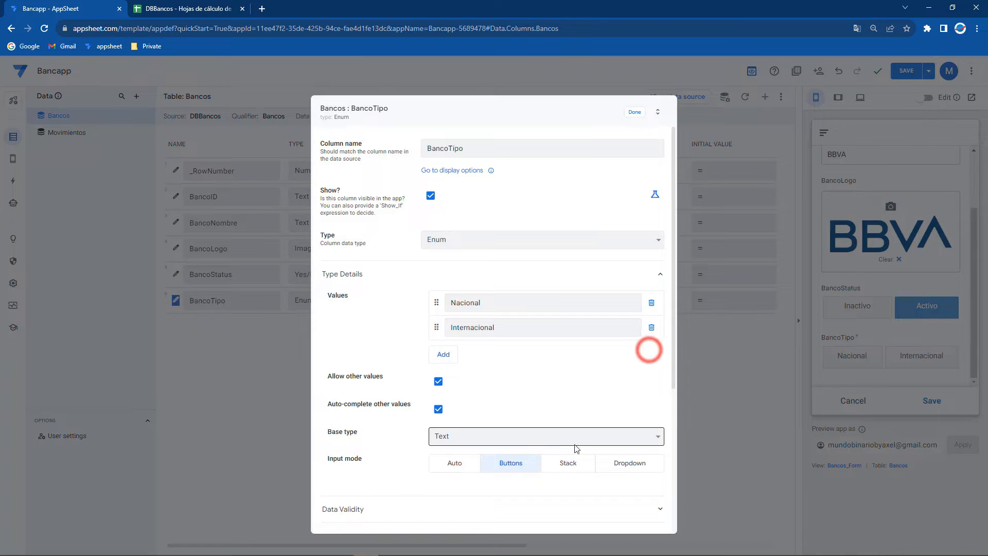
click(636, 464)
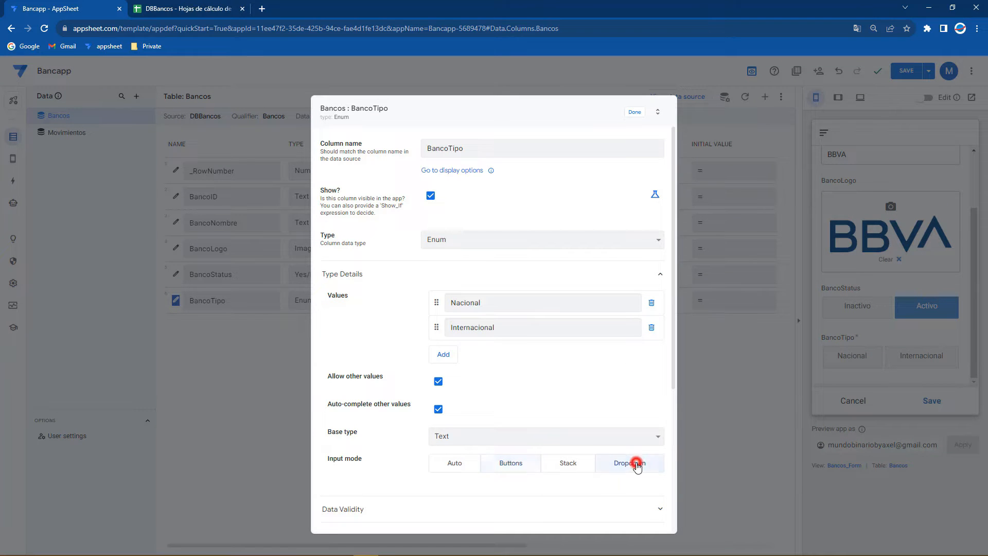
click(522, 464)
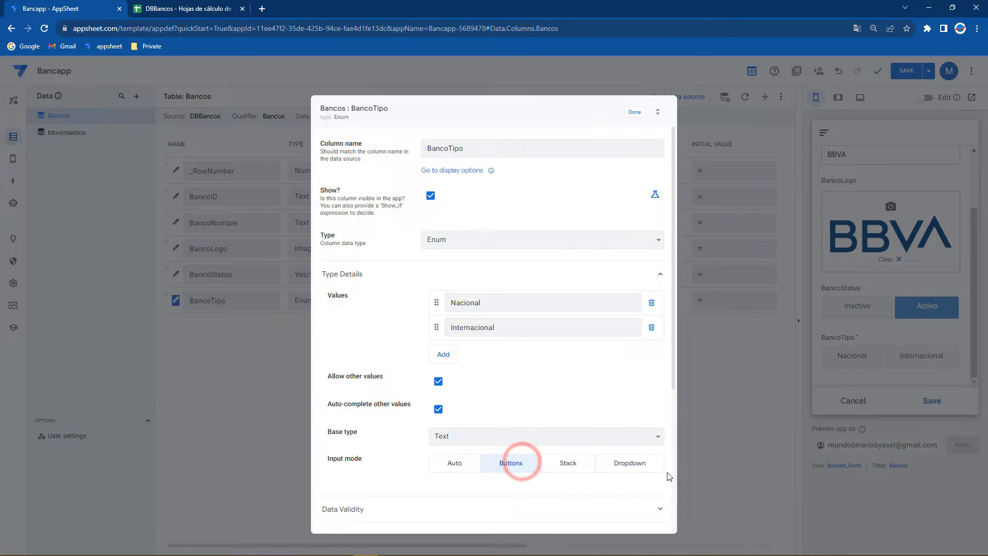
click(637, 463)
click(510, 464)
click(634, 112)
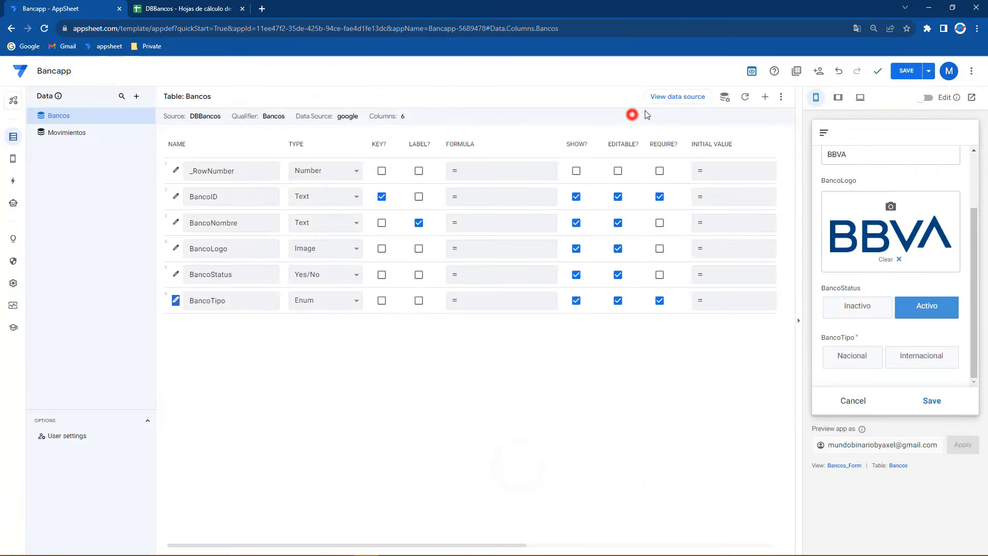
click(906, 72)
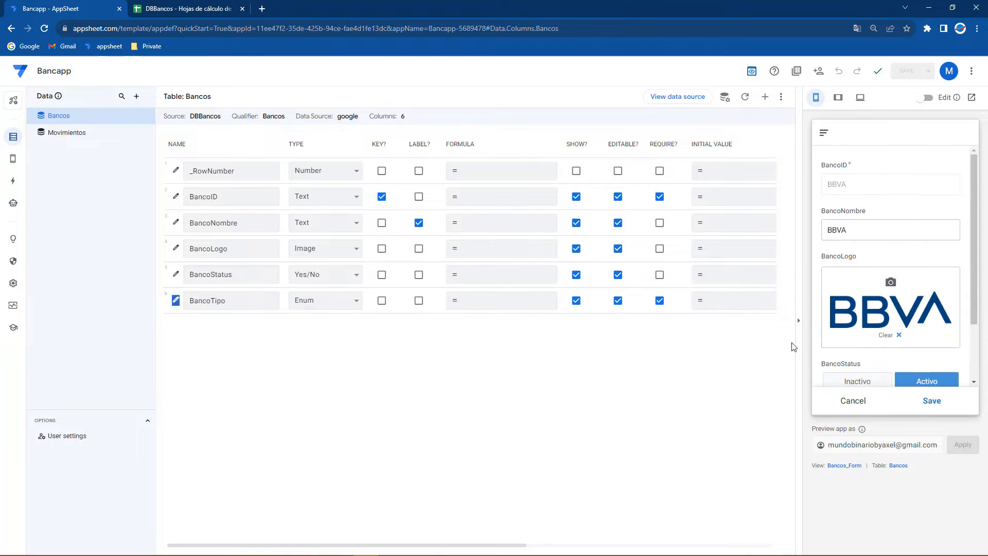
Change the BancoTipo column to type EnumList with the Dropdown input mode, and save the app.
click(175, 300)
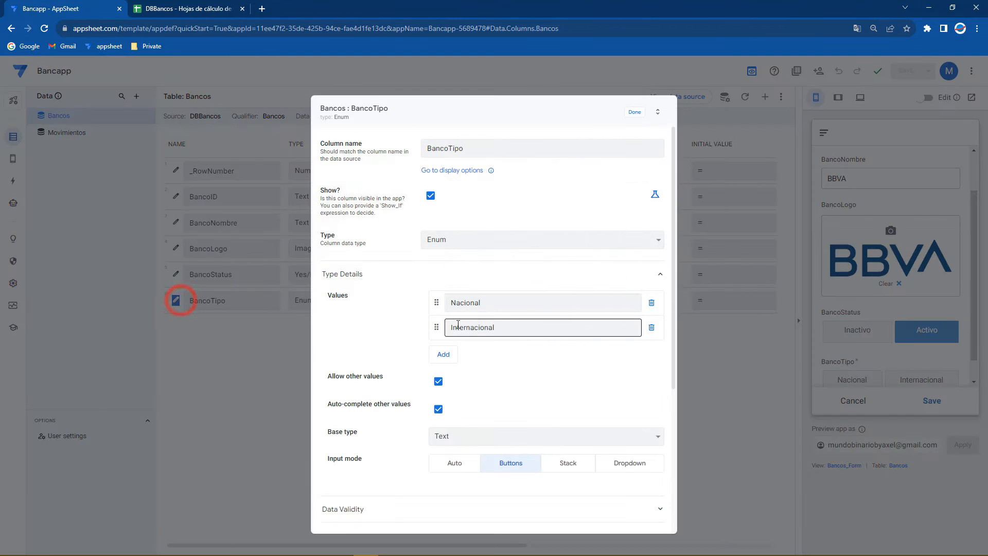
click(474, 240)
click(442, 375)
click(439, 380)
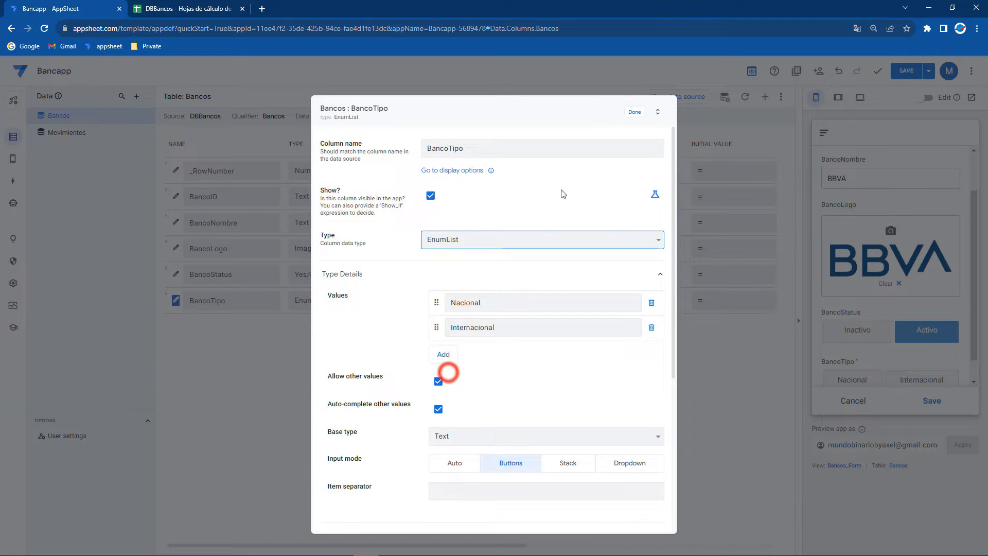
click(620, 462)
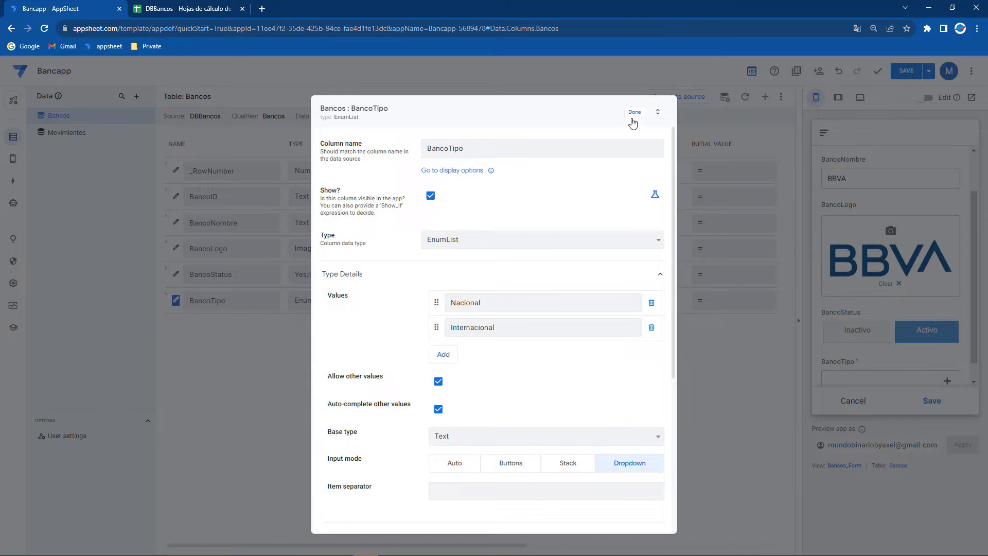
click(634, 112)
click(906, 71)
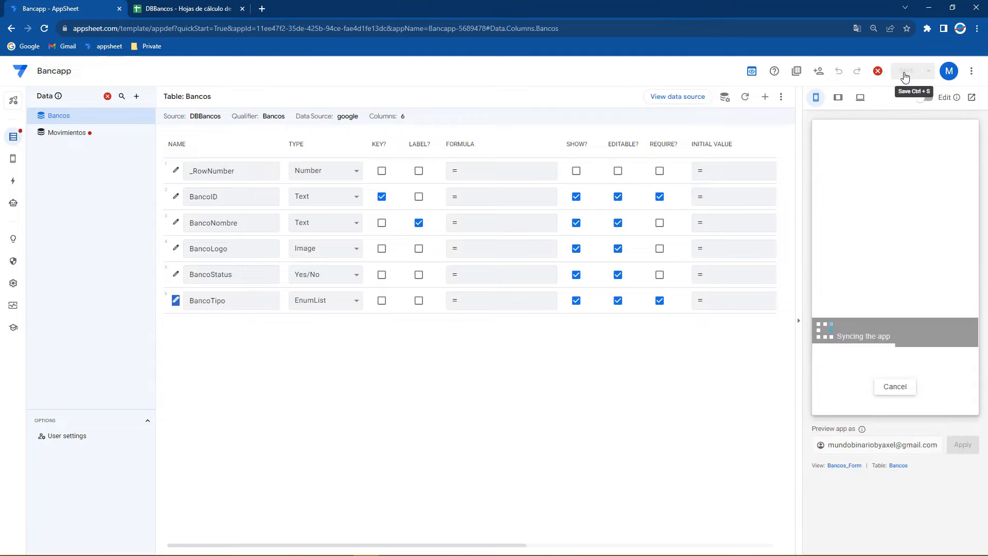
Clear the Valid If expression of the MovimientoBanco column in the Movimientos table, and save the app.
click(87, 135)
click(175, 388)
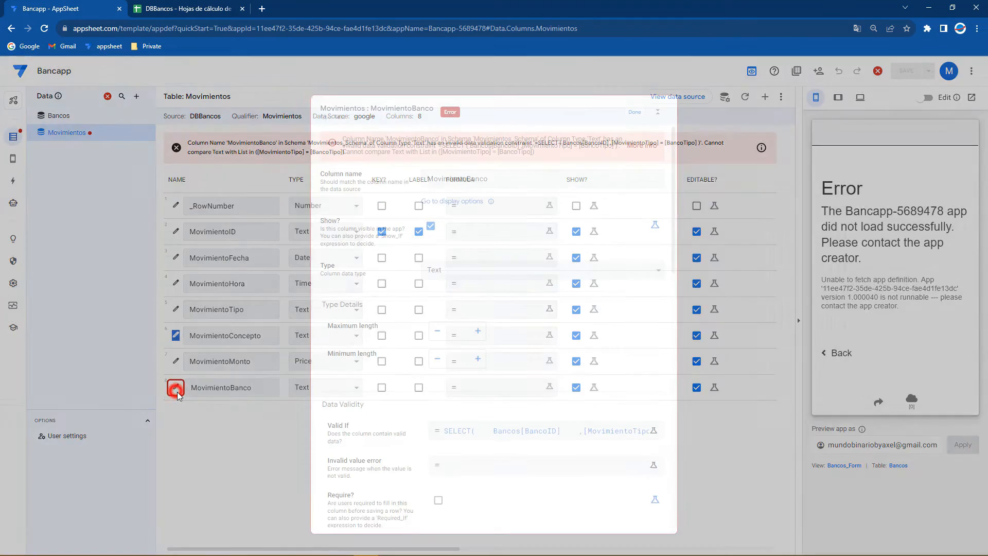
click(462, 430)
click(447, 153)
key(ctrl+a)
key(BackSpace)
click(693, 526)
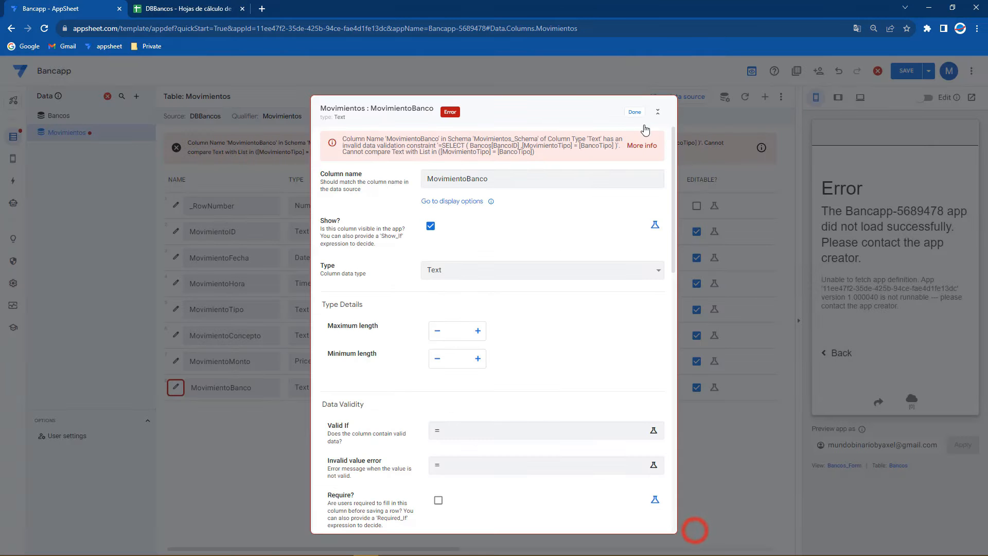
click(640, 125)
click(908, 73)
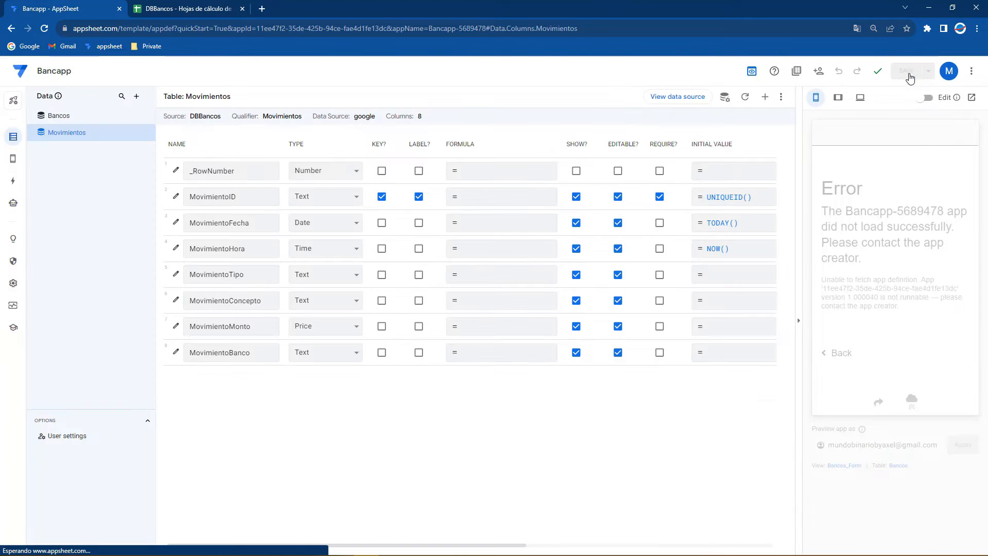
Return to the Bancos table and test the preview form's BancoTipo field by selecting Nacional and Internacional and adding the custom value MultiNacional.
click(56, 117)
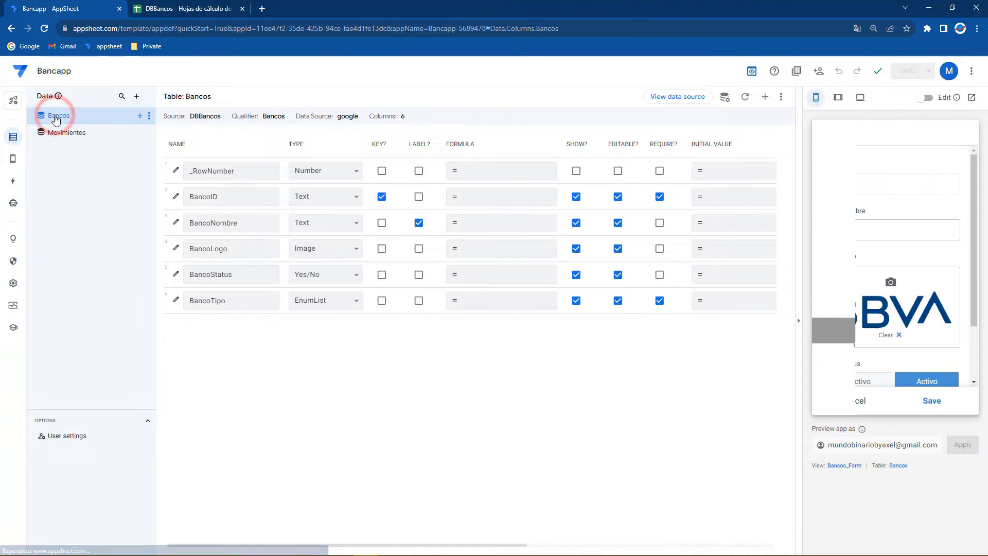
scroll(916, 240, down, 2)
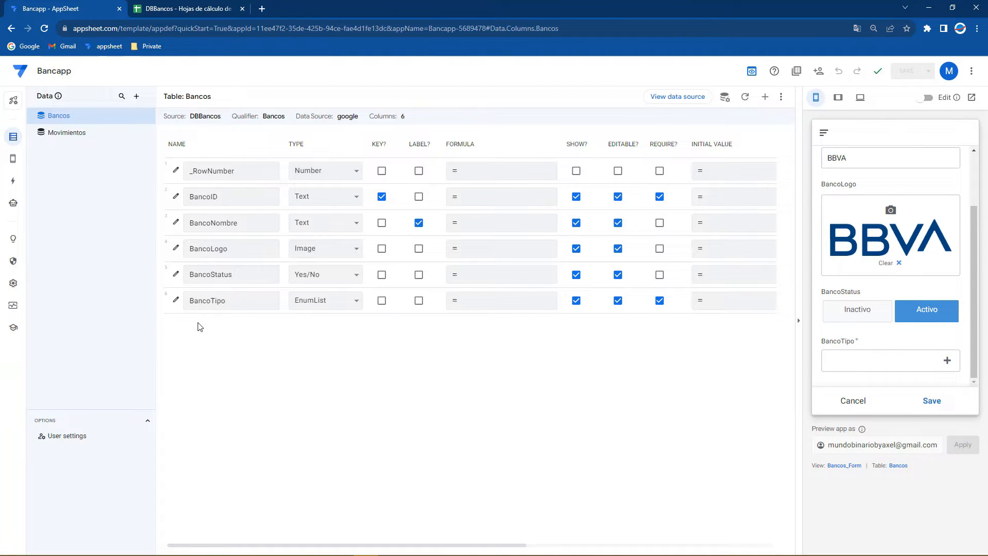
click(870, 360)
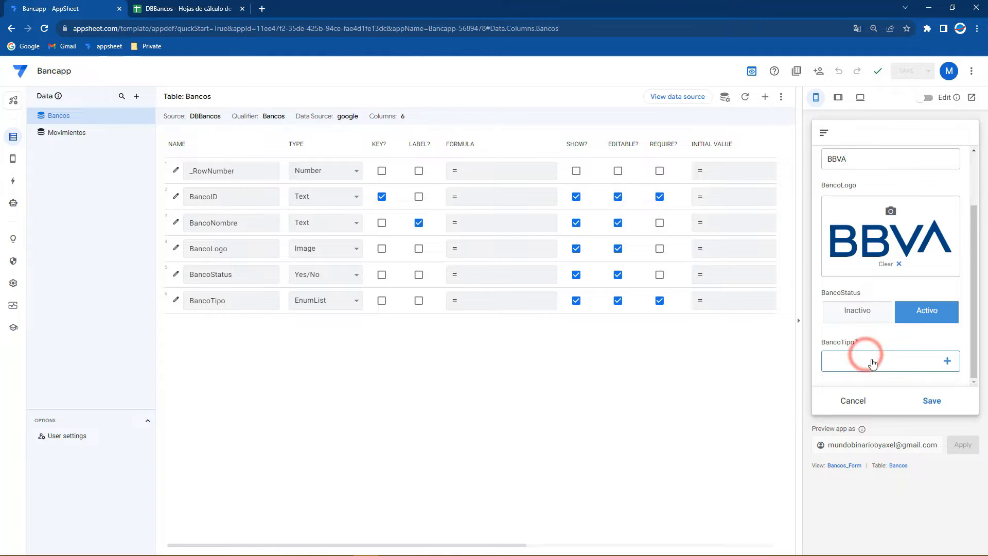
click(831, 182)
click(831, 203)
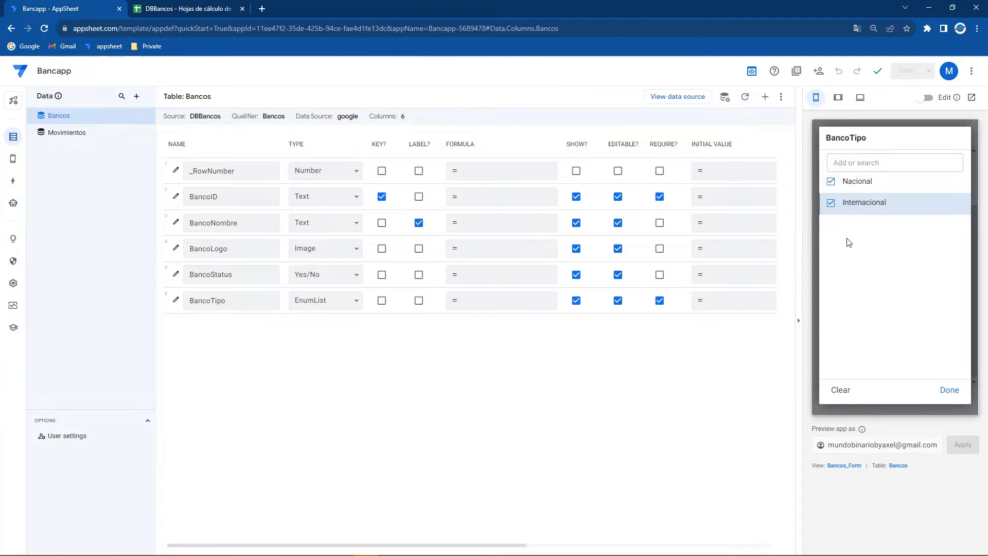
click(855, 164)
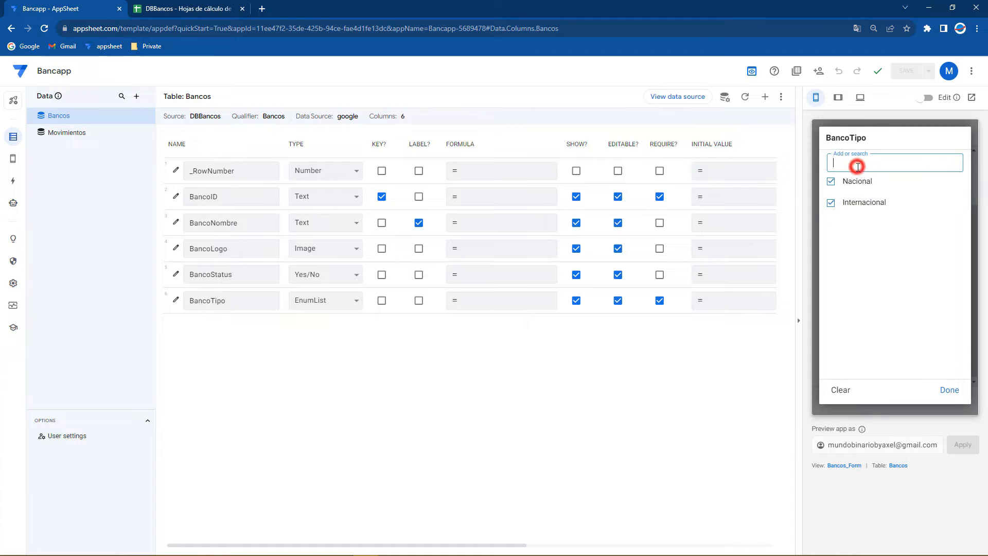
text(MultiNacional)
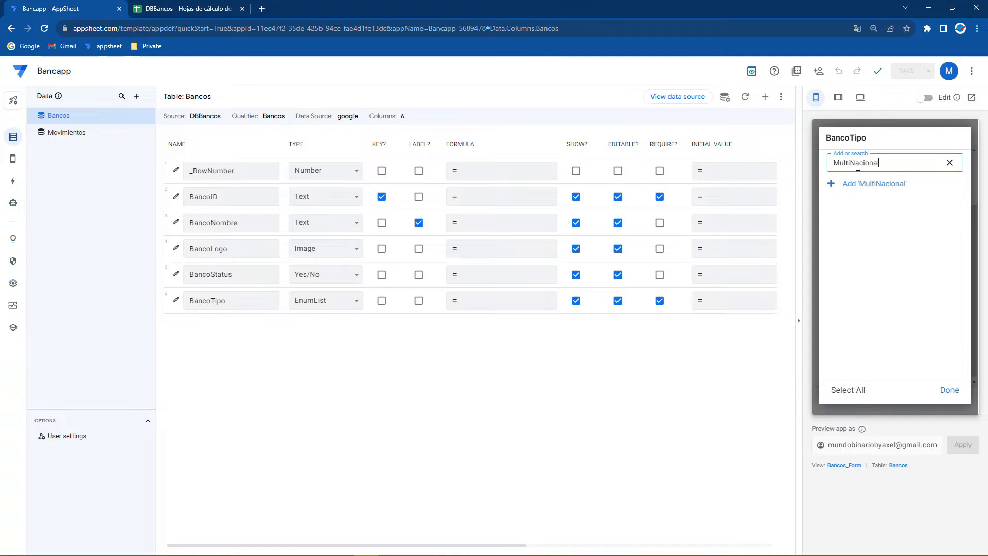
click(867, 186)
click(949, 389)
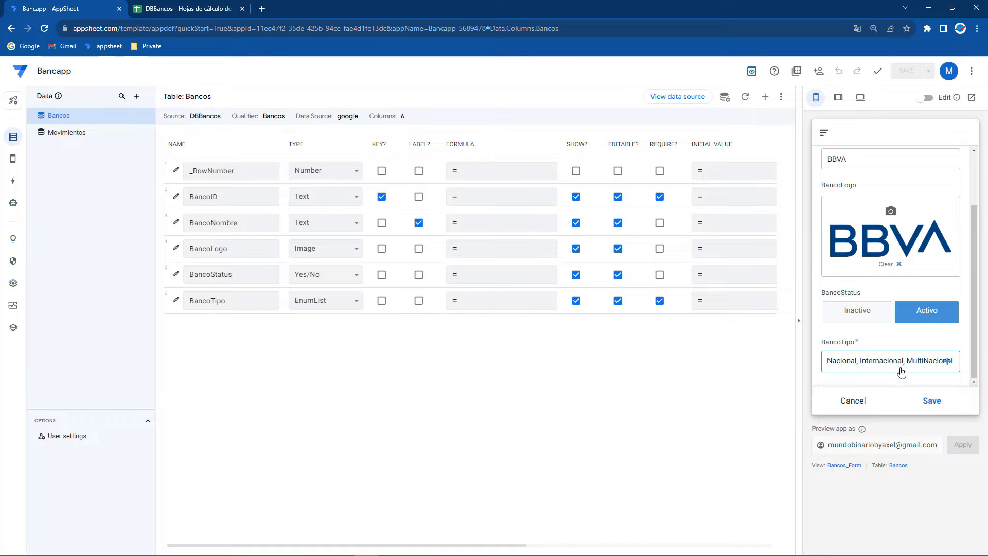
Turn off allowing other values for the BancoTipo column, and save the app.
click(176, 300)
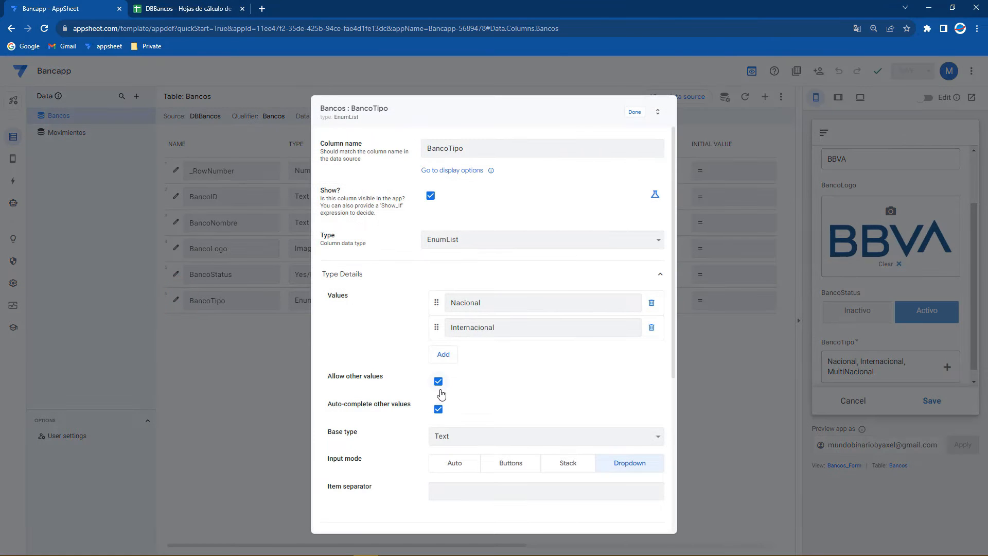
click(438, 384)
click(635, 112)
click(895, 72)
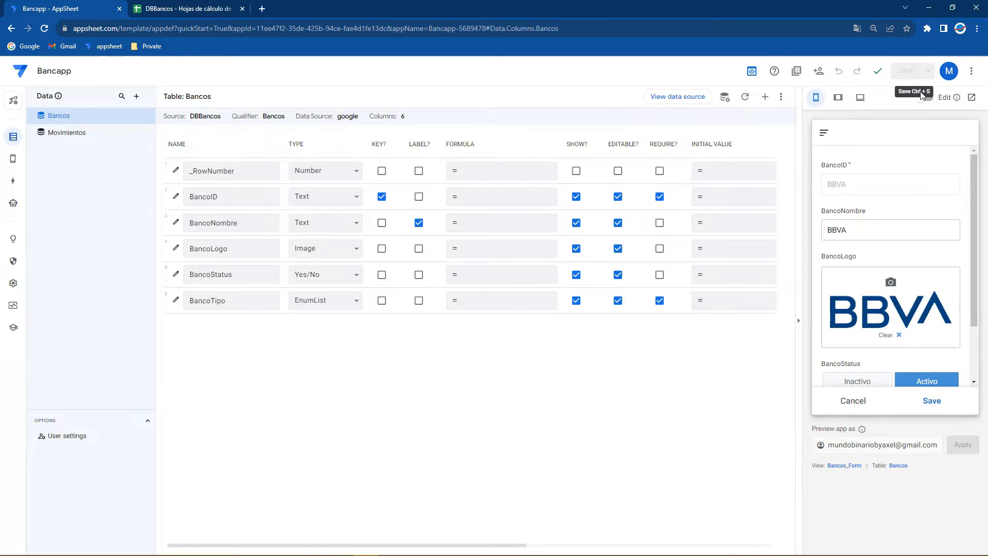
Test the BancoTipo list in the preview form by selecting both Nacional and Internacional.
scroll(879, 334, down, 3)
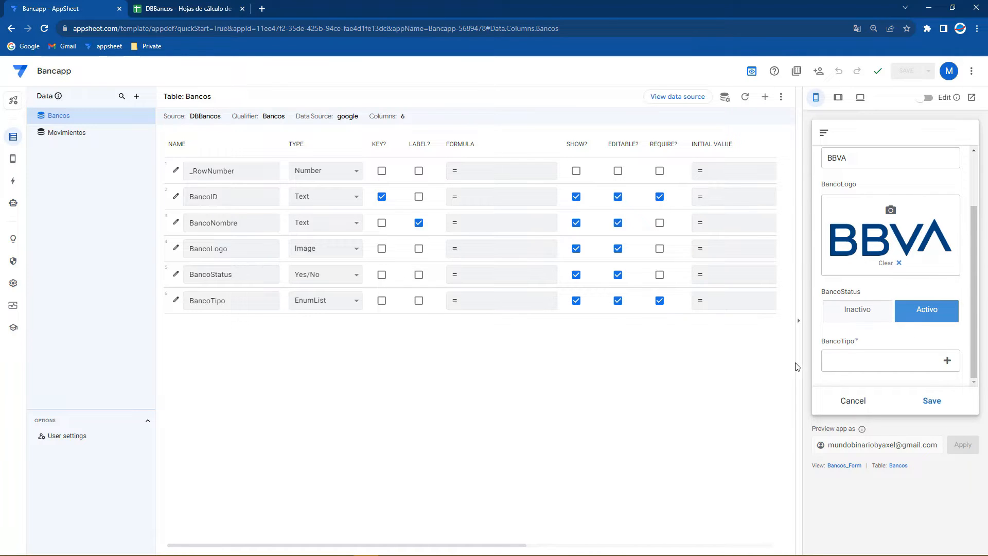
click(862, 360)
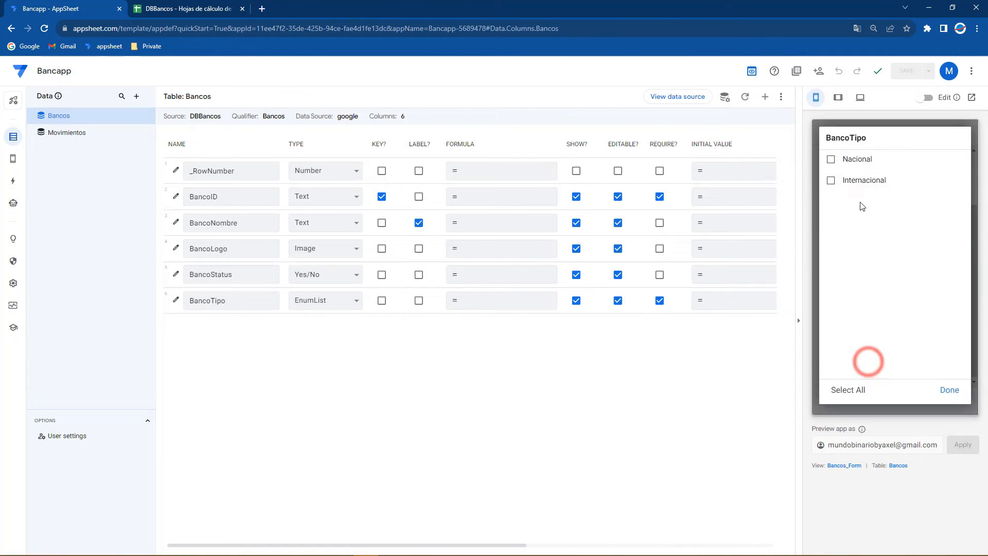
click(850, 159)
click(851, 180)
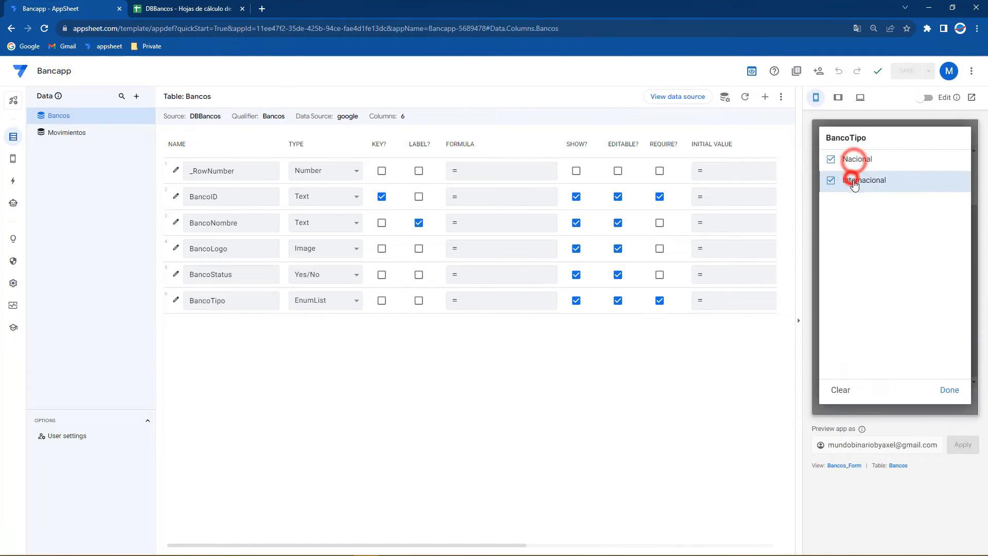
click(949, 388)
Change the BancoTipo column's type back to Enum, and save the app.
click(345, 300)
key(Up)
key(Return)
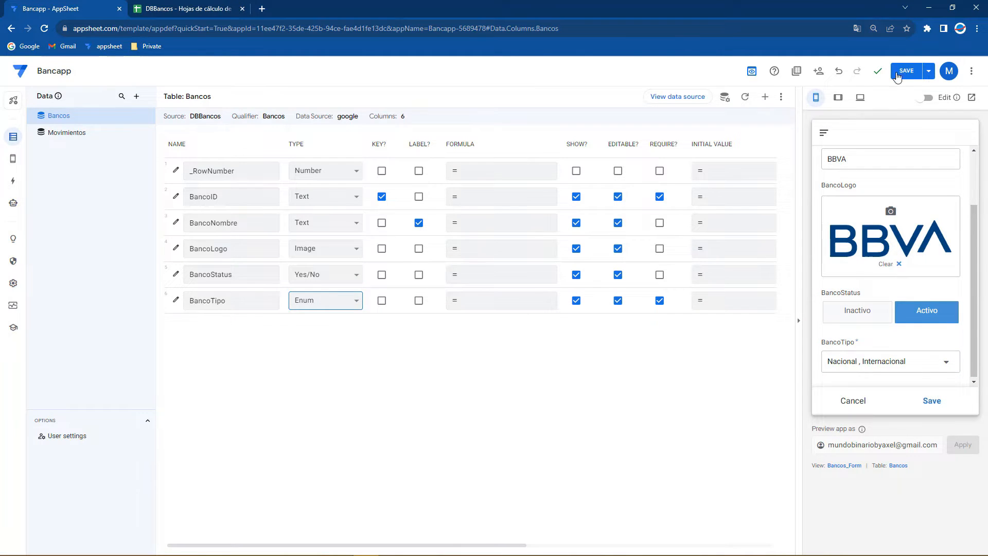
click(897, 73)
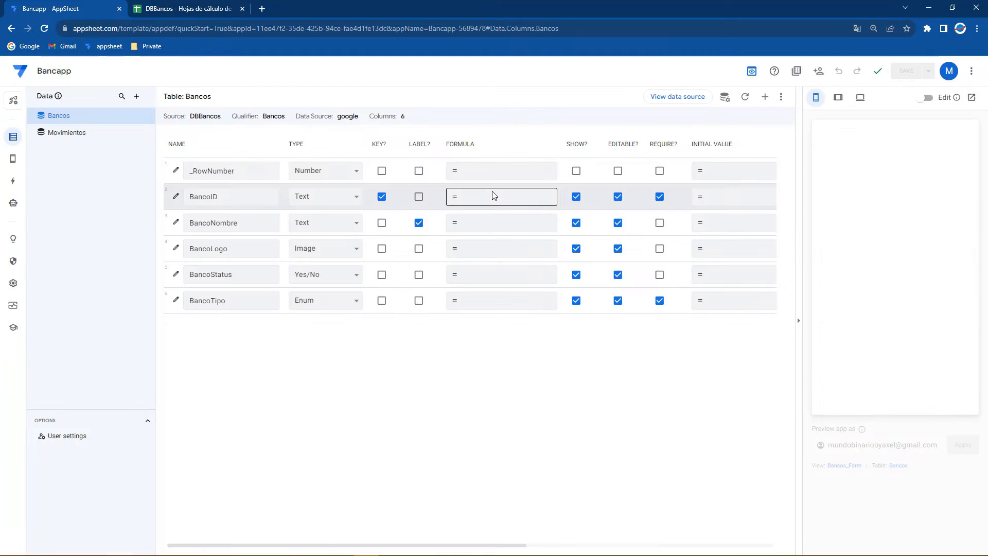
click(175, 300)
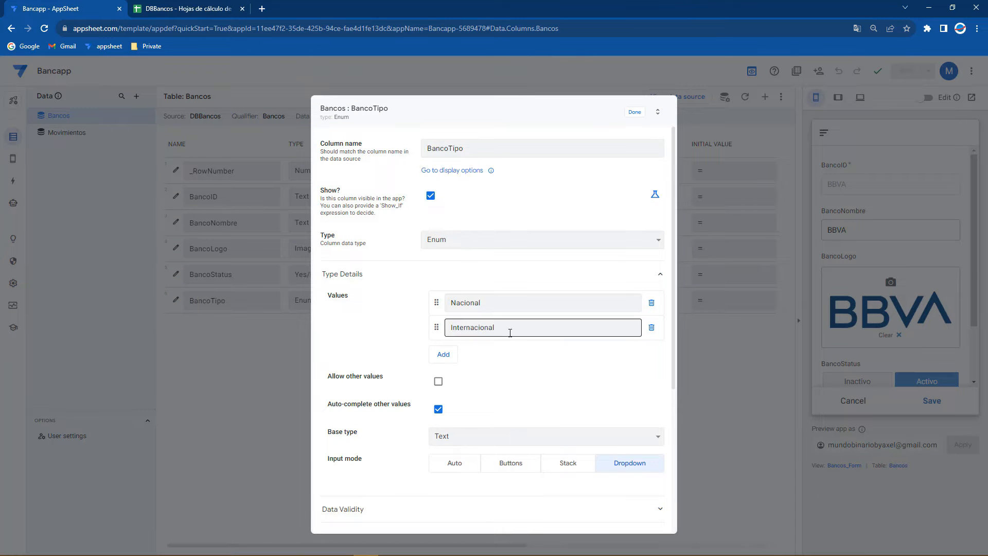
click(443, 360)
click(651, 352)
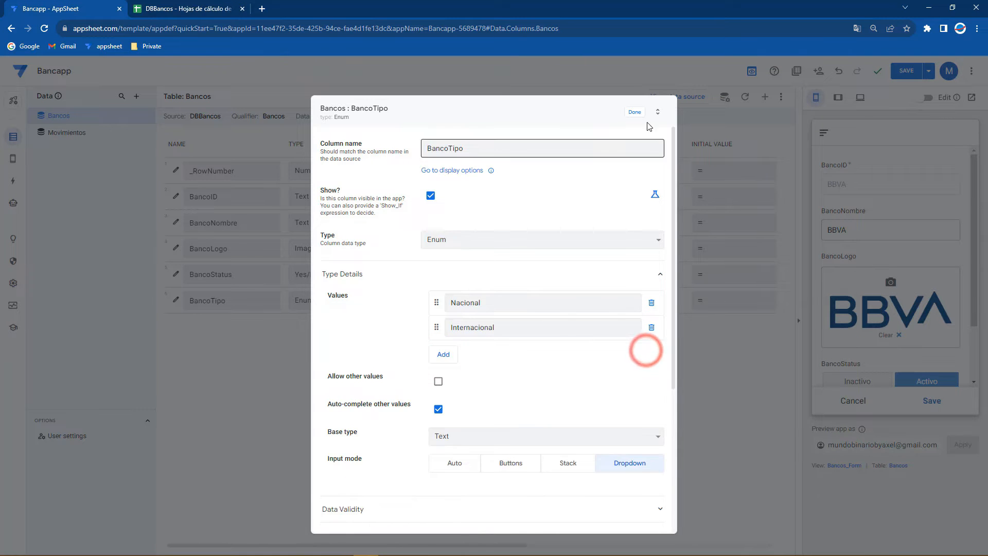
click(636, 112)
click(910, 70)
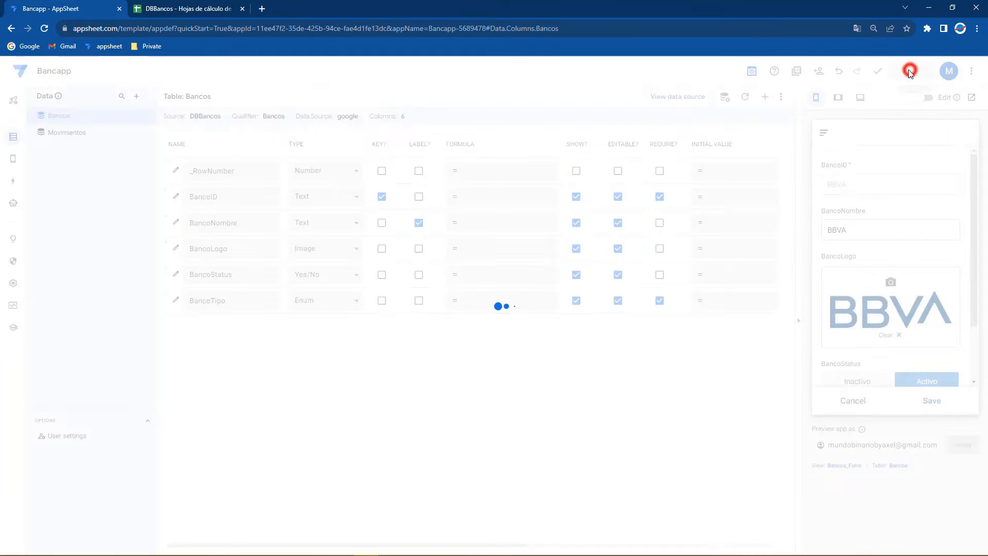
Switch to the DBBancos spreadsheet, add a new sheet and rename it BancoTipos.
click(185, 8)
click(52, 498)
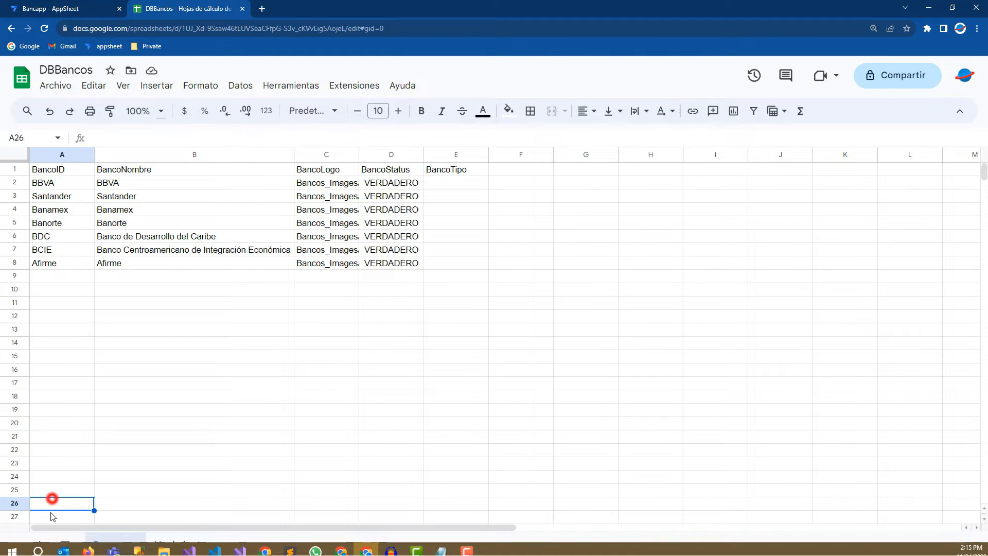
click(39, 543)
right_click(176, 547)
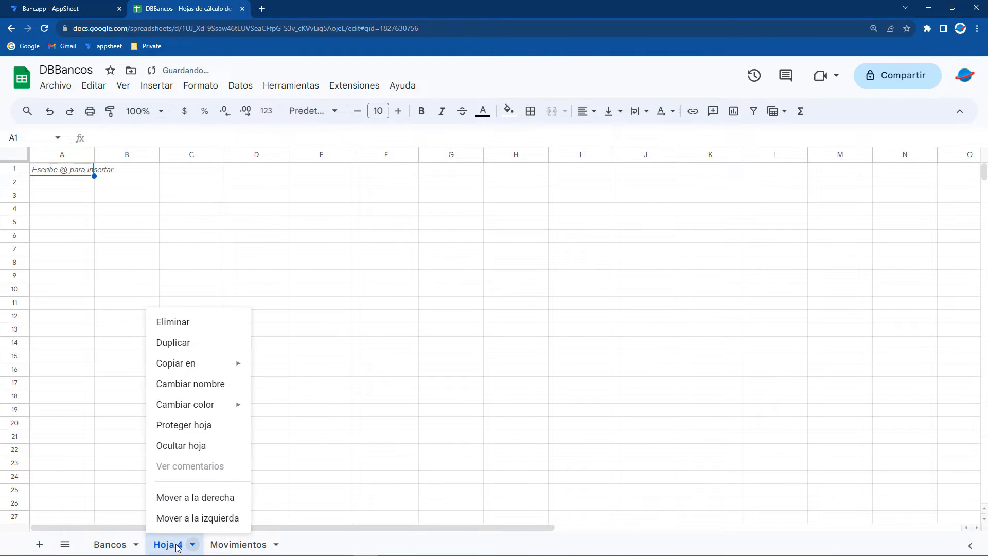
click(198, 385)
text(BancoTipos)
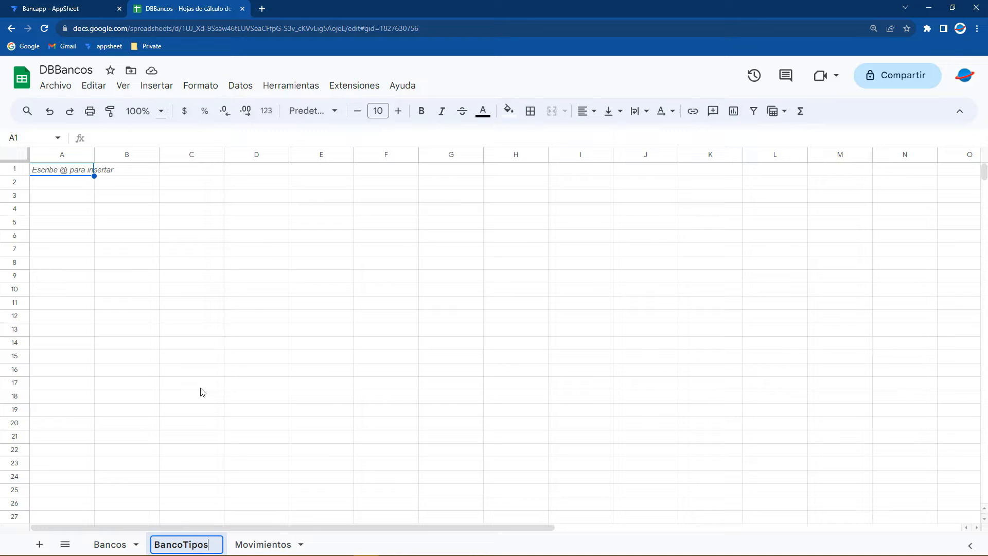
click(201, 391)
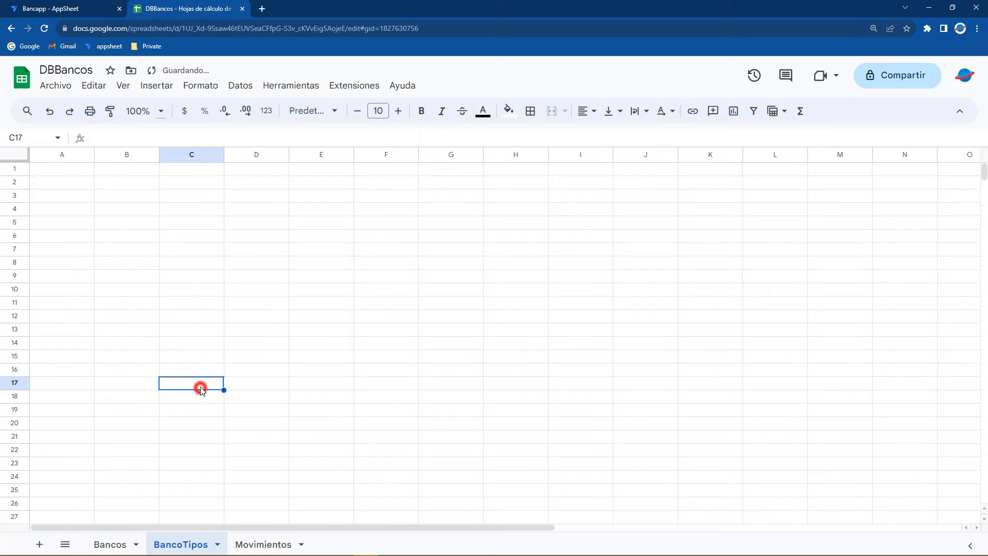
Enter the header TipoID in A1 of the BancoTipos sheet, with Nacional and Internacional in the cells below.
click(71, 176)
text(Tio)
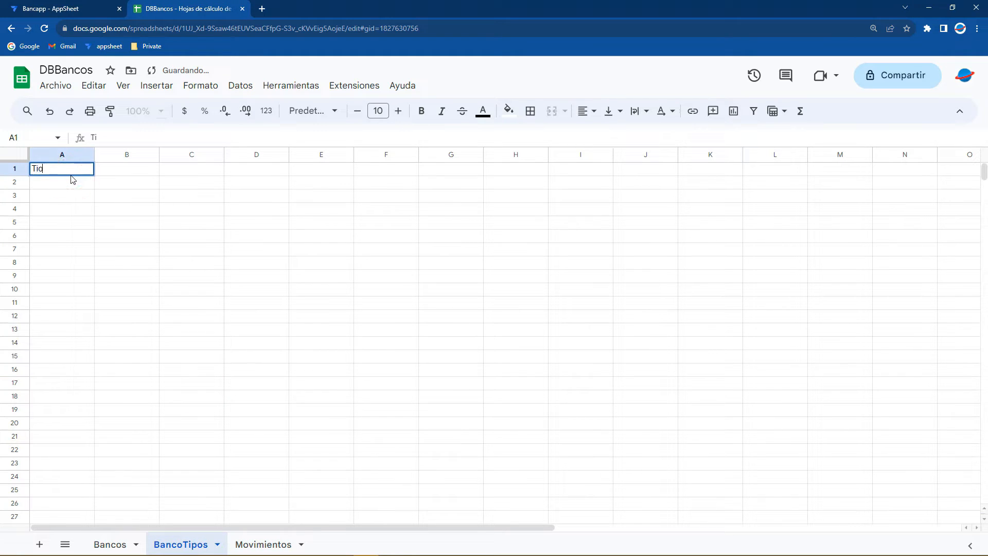
key(Return)
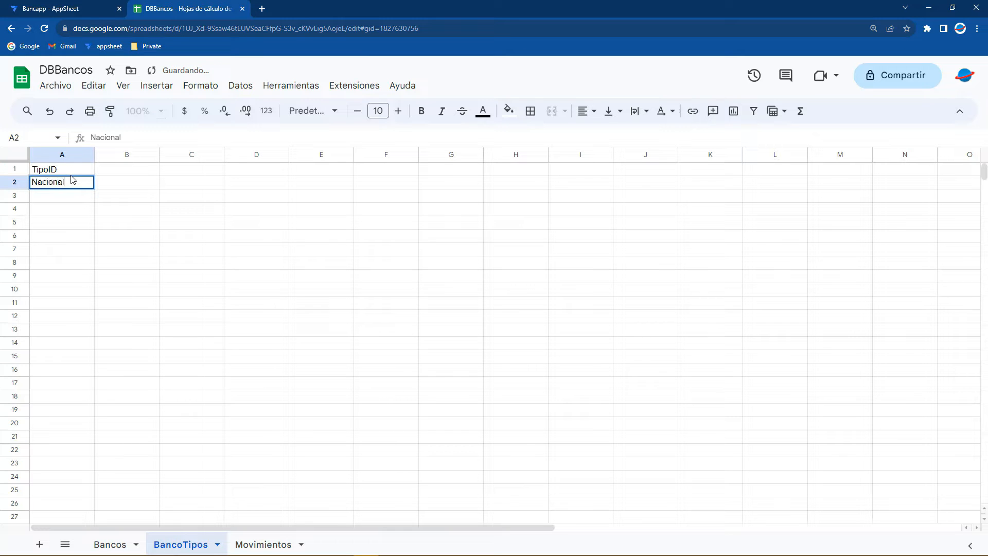
key(Return)
text(Internaciona)
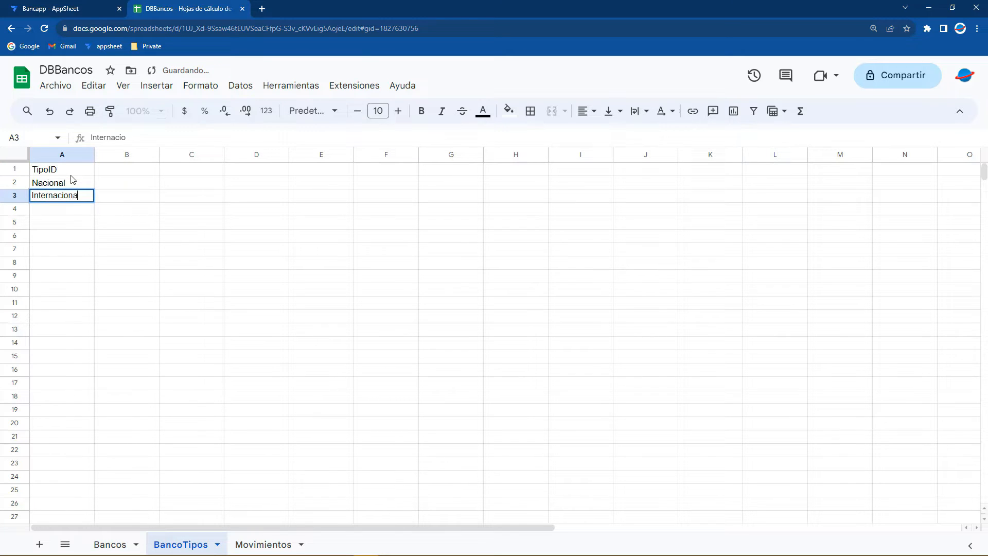
text(l)
key(Return)
Switch to AppSheet and add the BancoTipos worksheet of the DBBancos Google Sheets file as a new table.
click(77, 7)
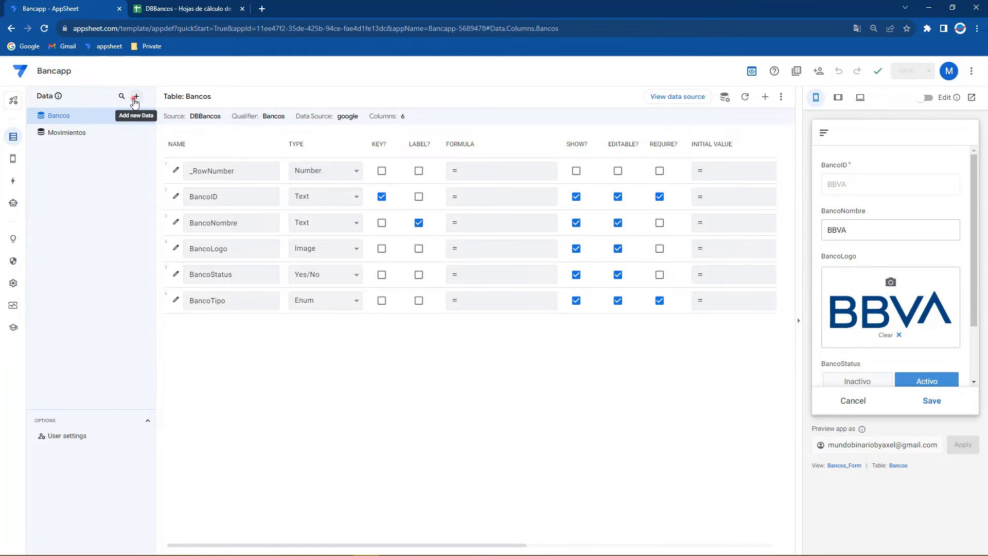
click(137, 96)
click(404, 155)
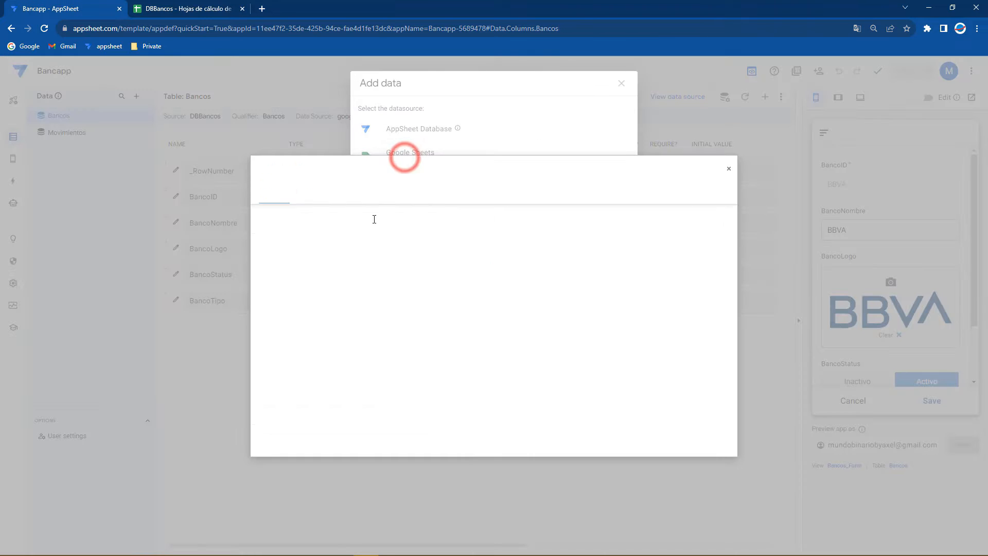
scroll(309, 339, down, 3)
click(299, 332)
click(276, 441)
click(512, 159)
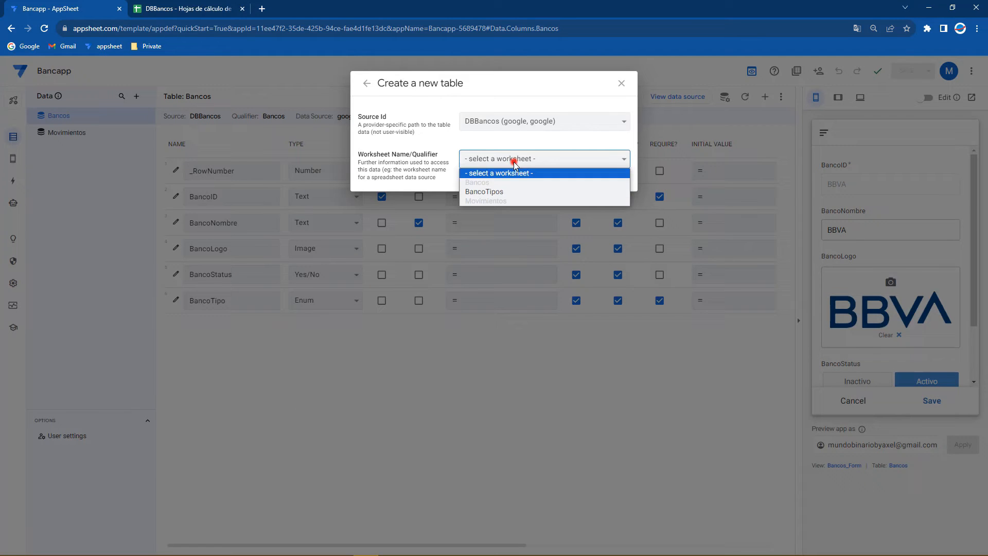
click(498, 191)
click(603, 244)
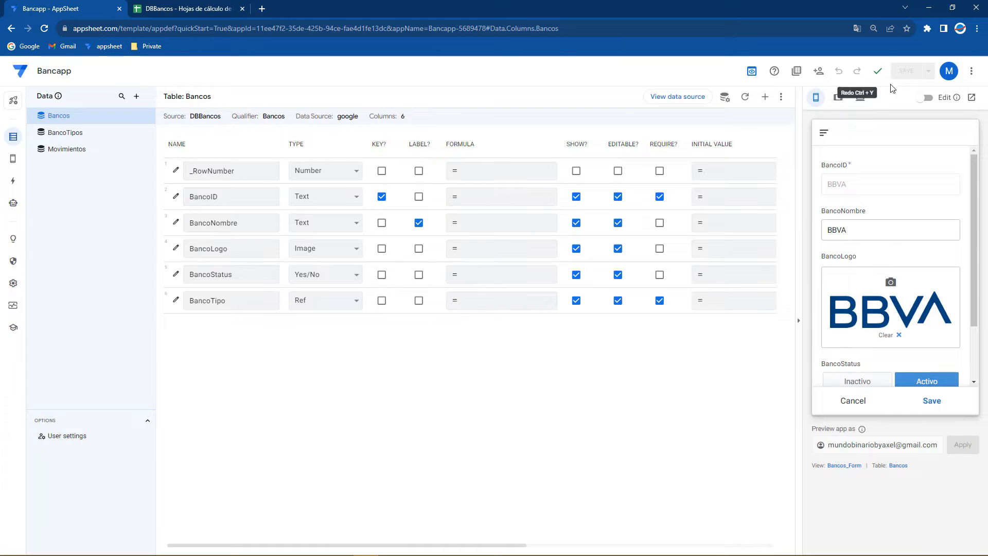
Check the options offered by the BancoTipo field in the preview's BBVA form, and close the list.
scroll(898, 332, down, 2)
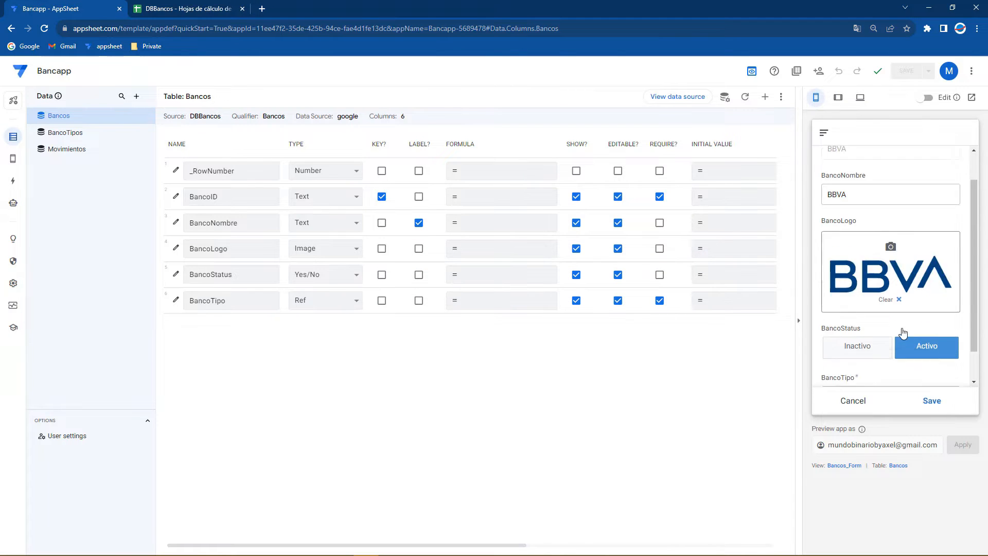
click(889, 359)
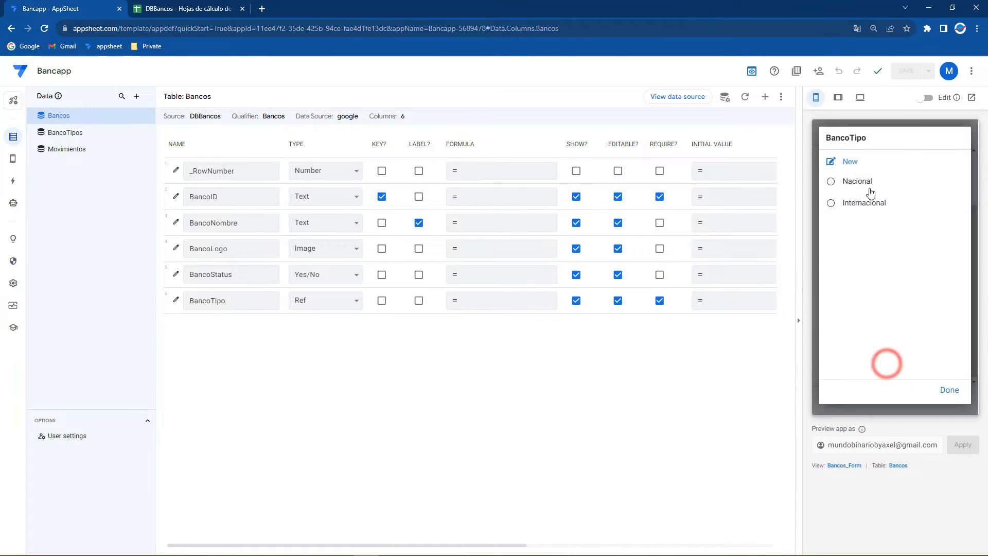
click(949, 391)
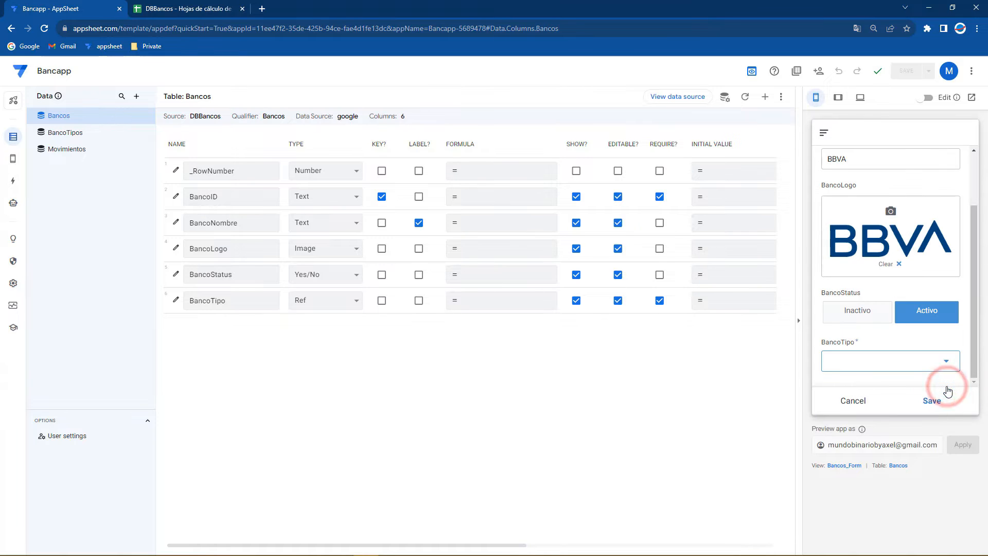
Set the BancoTipo column's type to Enum in its column settings.
click(180, 304)
click(451, 241)
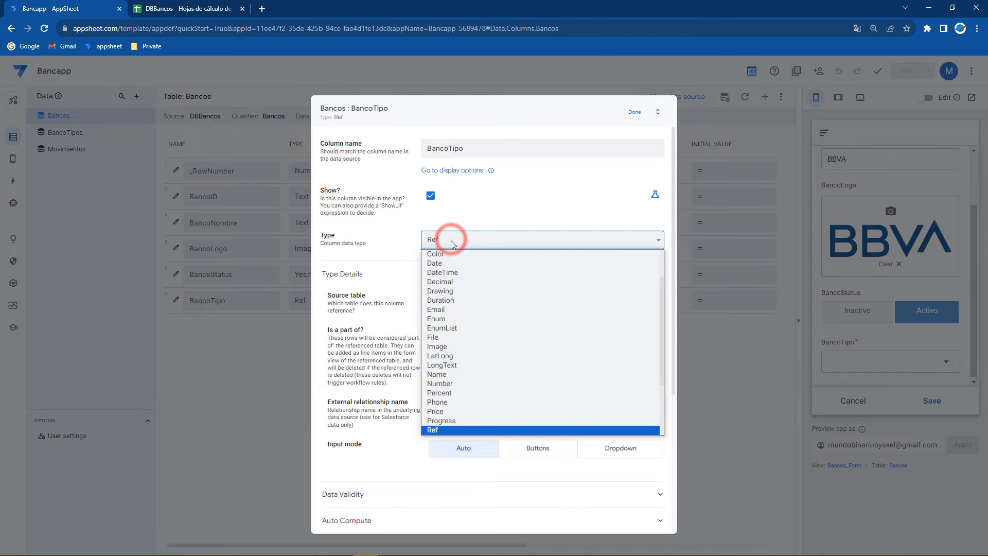
text(en)
key(Return)
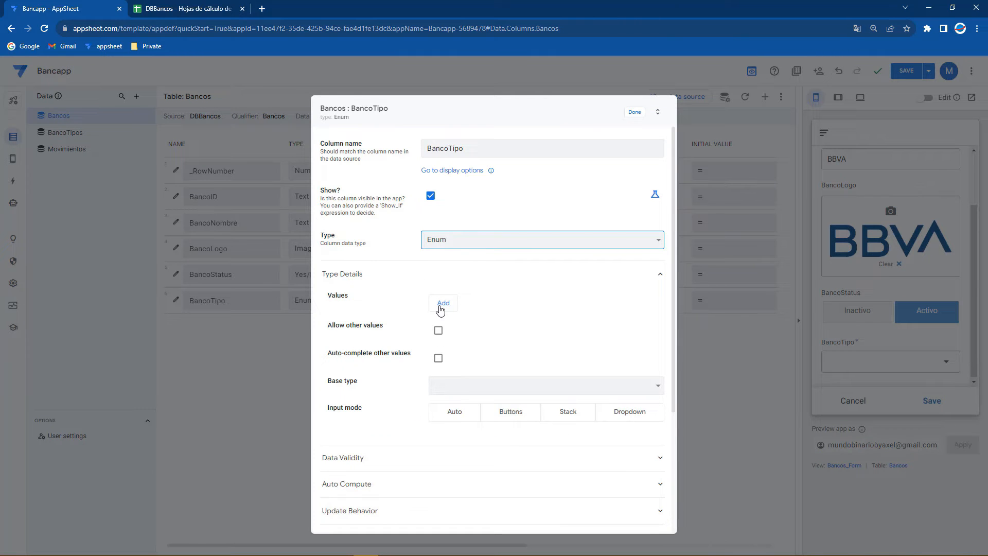
Open the Valid If formula of the BancoTipo column and start a SELECT( ) expression in it.
click(368, 455)
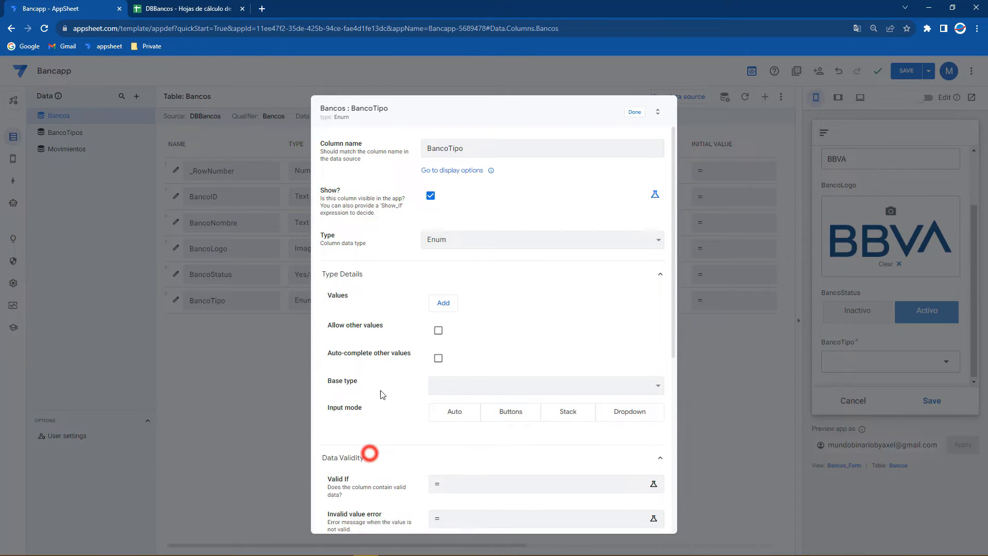
scroll(453, 435, down, 1)
click(454, 438)
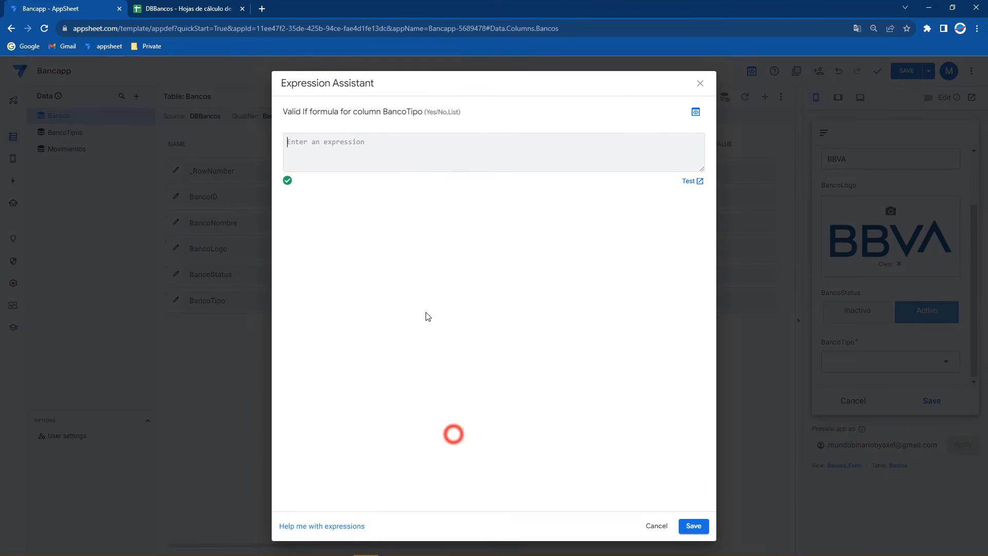
click(327, 144)
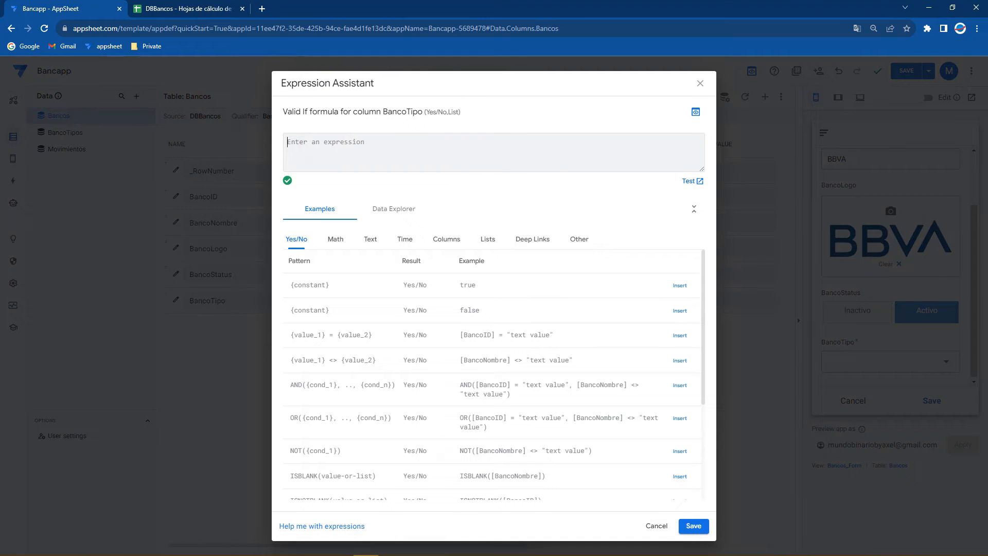
text(SD)
text(()
key(Return)
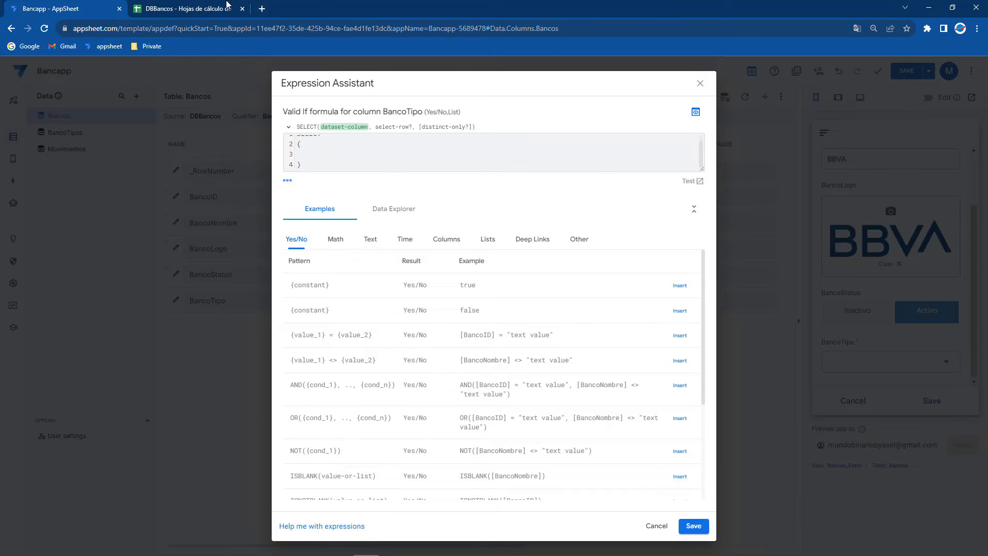
Complete the SELECT expression with BancoTipos[TipoID] and TRUE, save the formula and the app, and check BancoTipo in the preview form.
click(206, 8)
click(69, 7)
text(Ban)
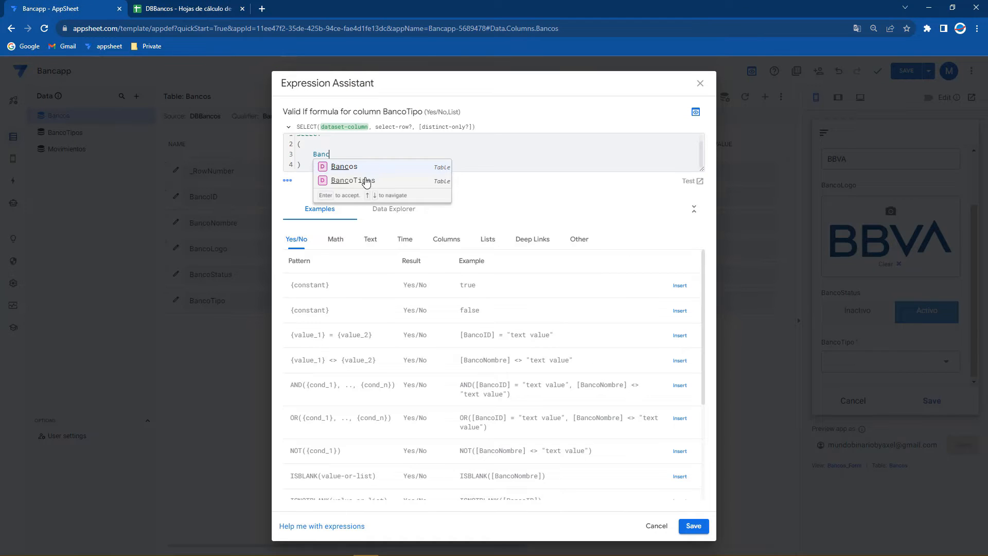
text(c)
click(366, 181)
click(398, 194)
click(408, 157)
key(Return)
text(,TRUE)
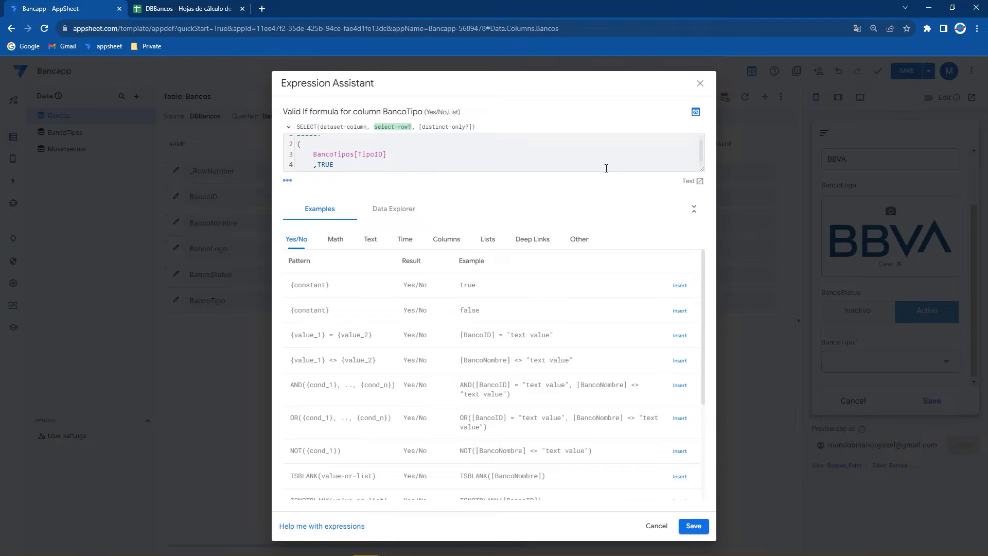
drag(700, 170, 700, 200)
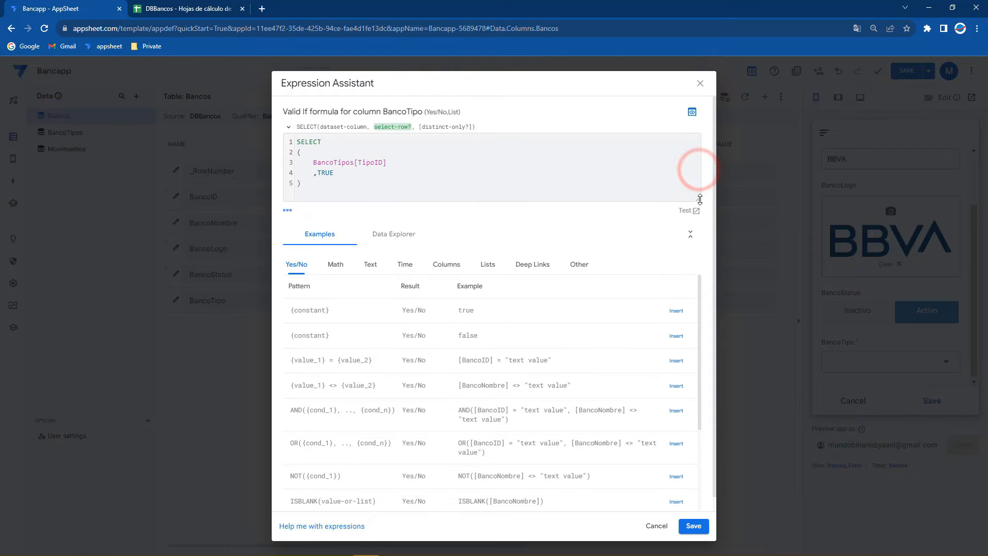
click(690, 526)
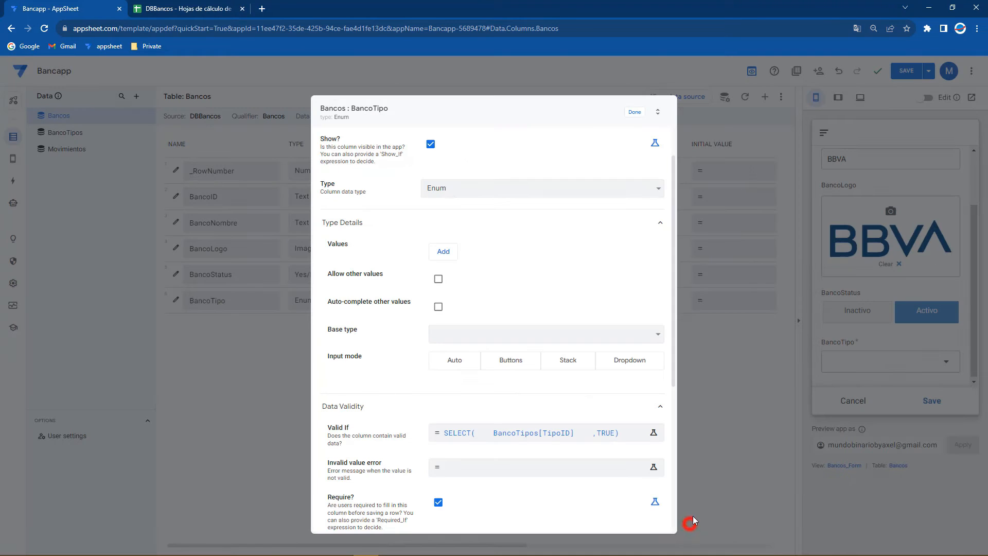
click(634, 111)
click(907, 71)
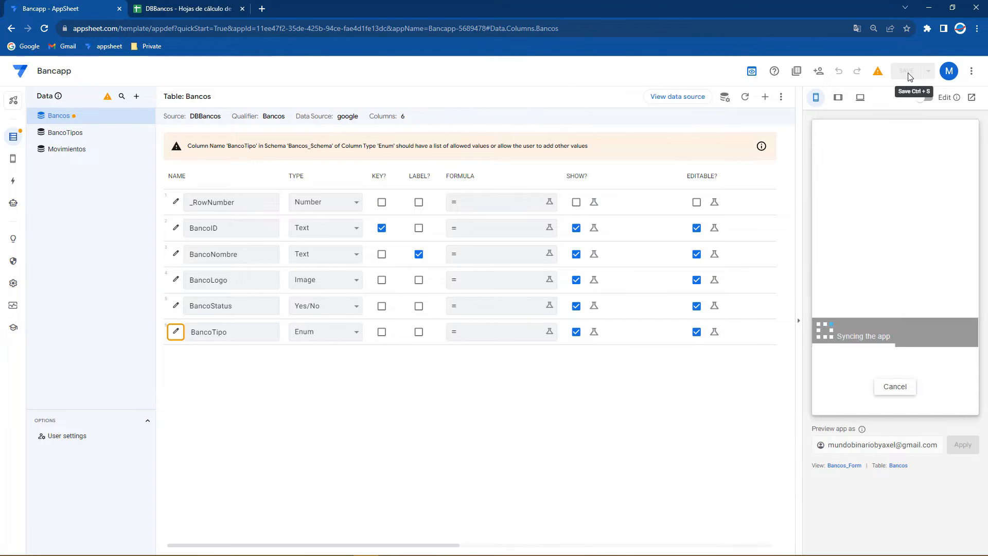
scroll(916, 283, down, 2)
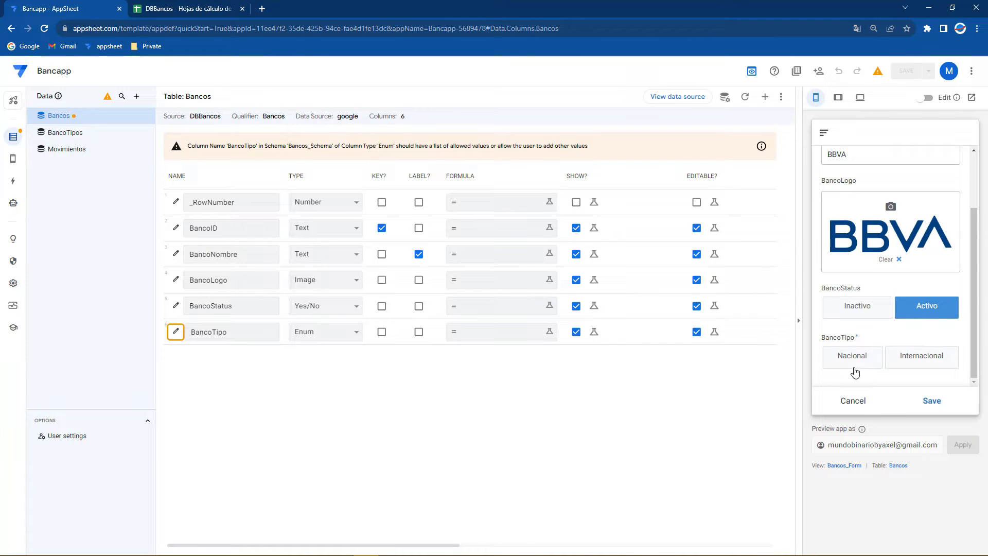
Switch to the DBBancos spreadsheet and add MultiNacional in A4 of the BancoTipos sheet.
click(206, 7)
text(Mult)
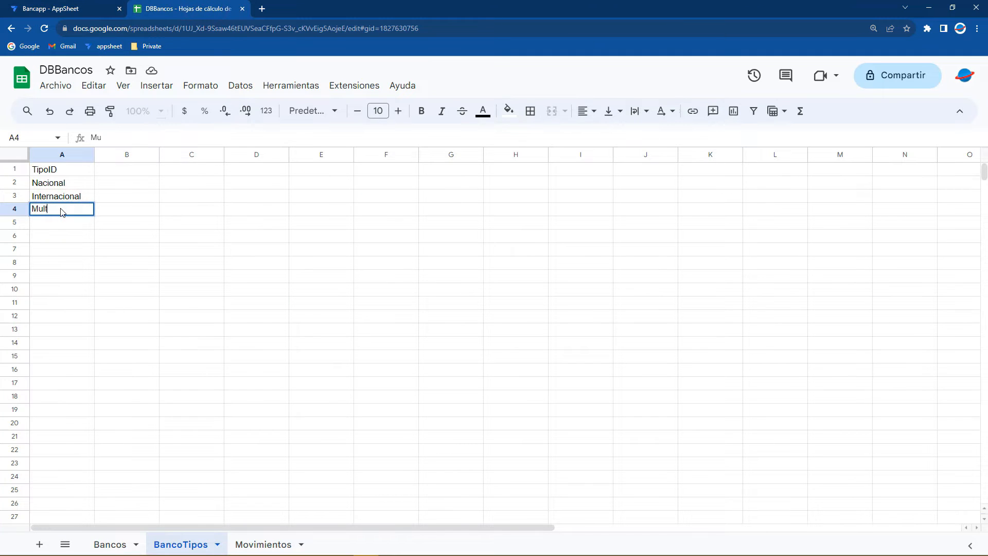
text(iNacional)
key(Return)
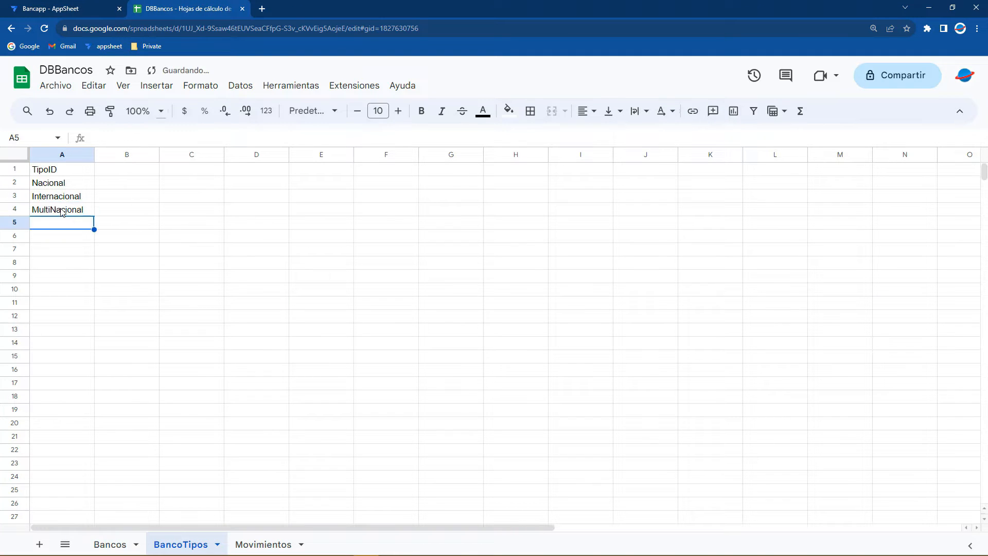
Return to AppSheet, cancel the preview form, sync the app, and check the BancoTipo options in a new bank record's form.
click(61, 8)
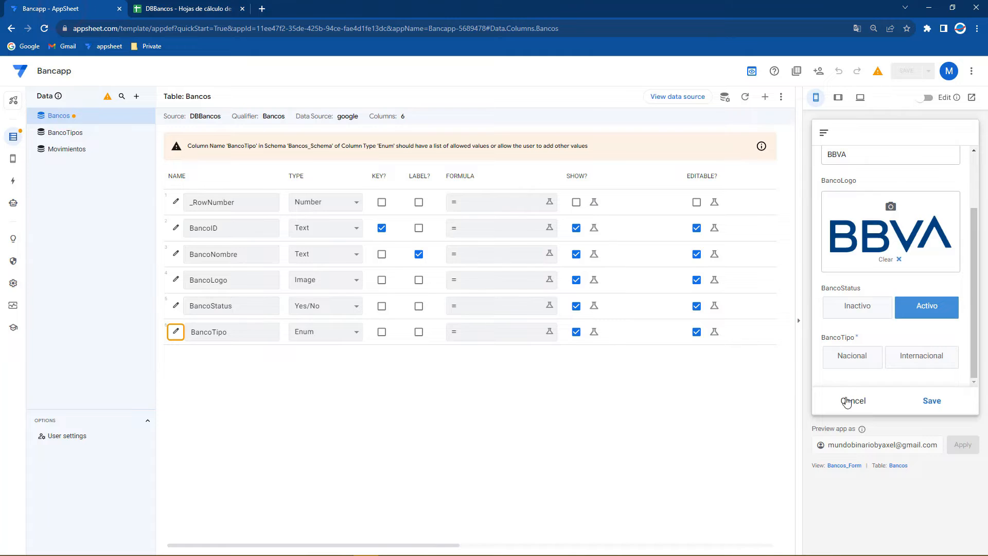
click(853, 400)
click(965, 134)
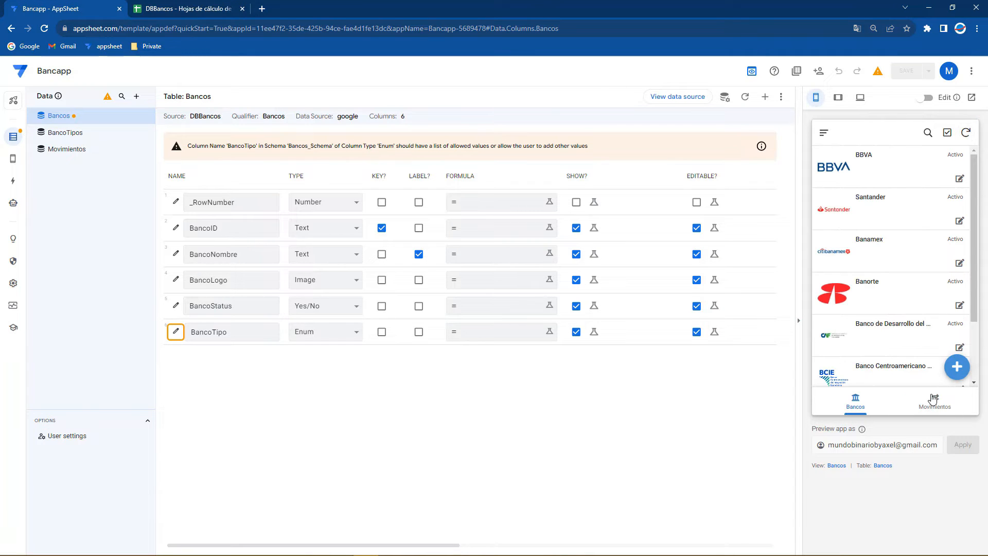
click(957, 366)
scroll(952, 364, down, 2)
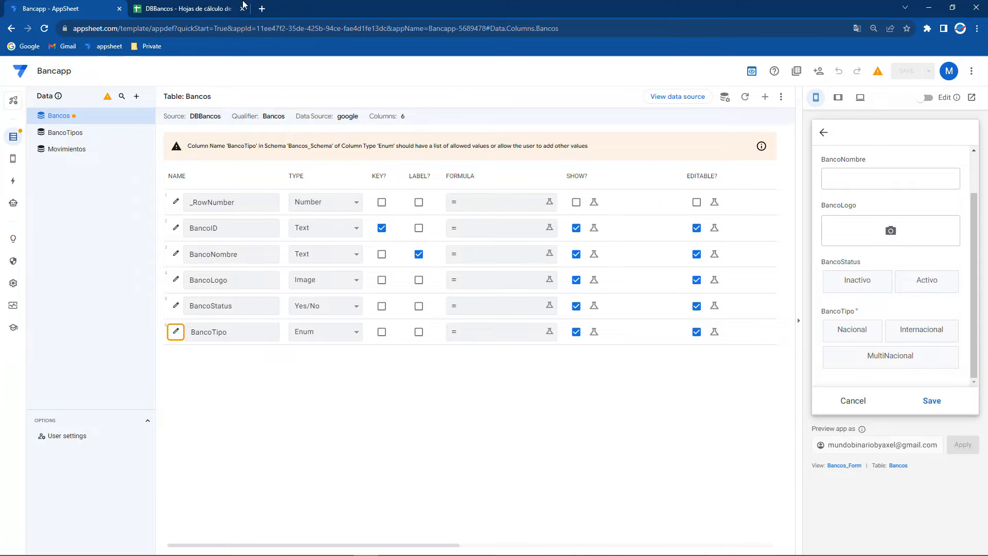
Switch to the DBBancos spreadsheet and delete MultiNacional from A4 of the BancoTipos sheet.
click(227, 8)
click(111, 242)
click(61, 210)
key(Delete)
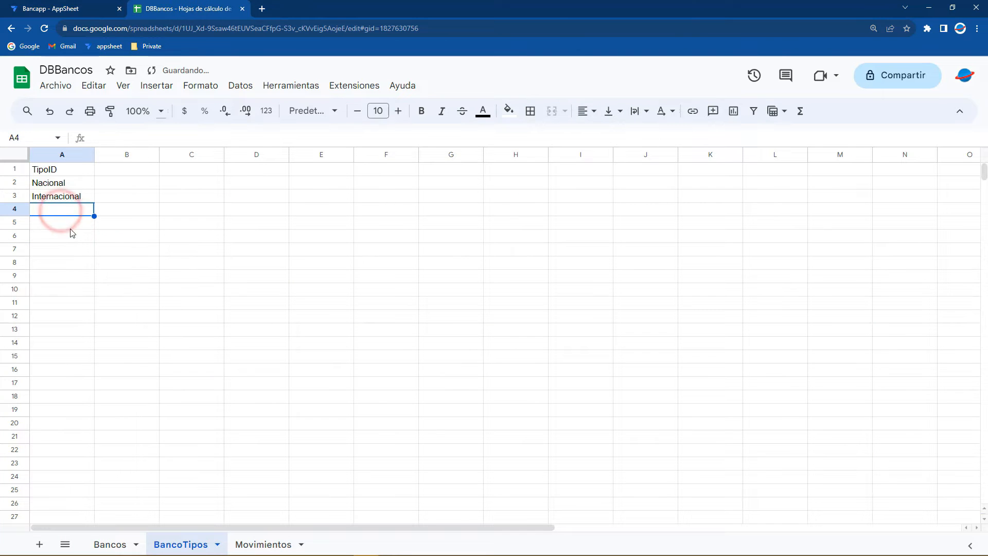
click(78, 237)
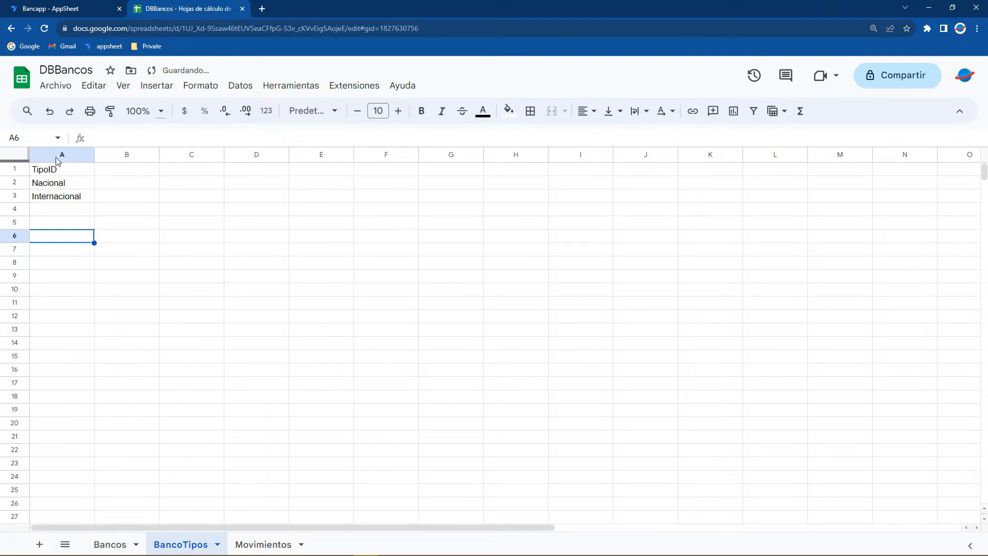
drag(55, 175, 68, 324)
Return to AppSheet, cancel the new bank record in the preview, and sync the app.
click(52, 8)
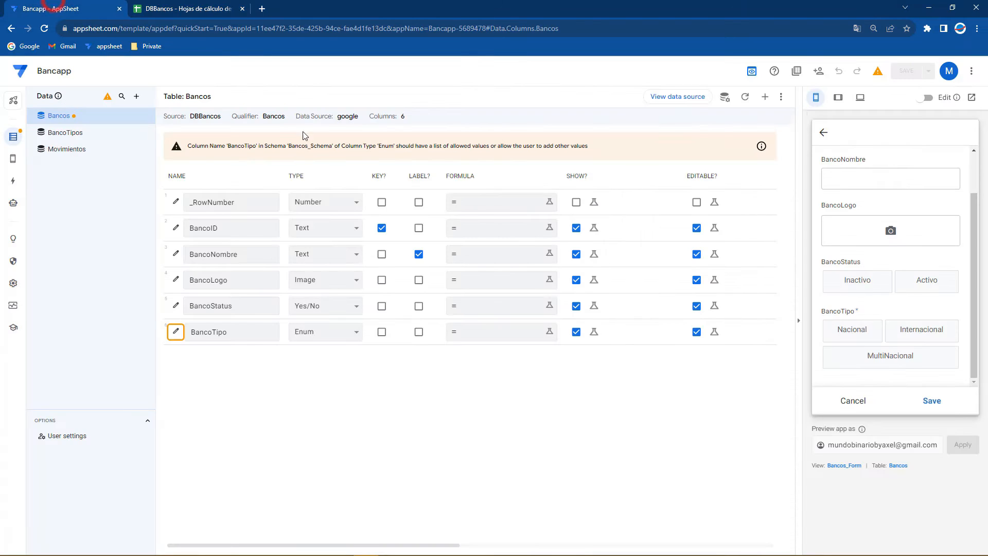
click(855, 400)
click(971, 134)
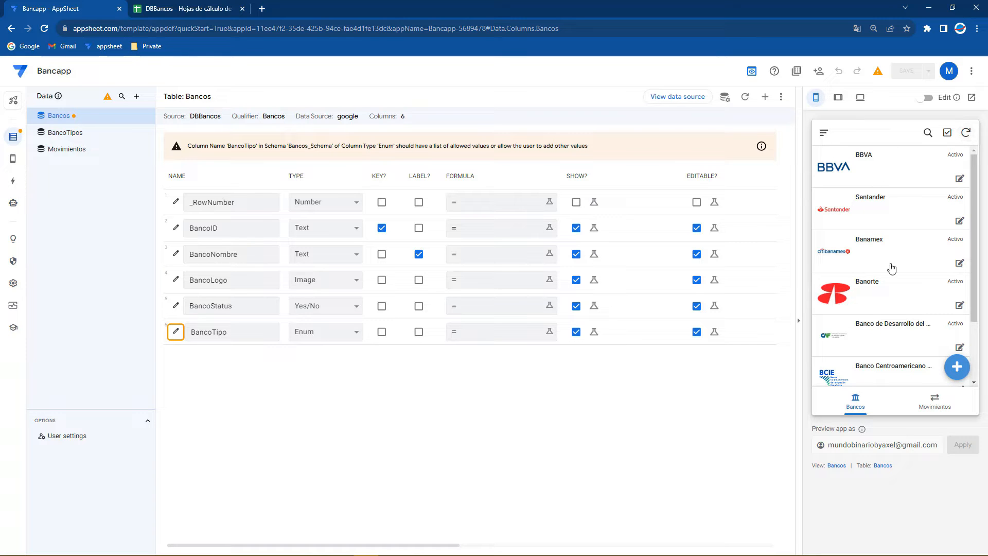
Edit the BBVA record in the app preview, set its BancoTipo to Nacional, and save it.
click(876, 169)
click(958, 364)
scroll(901, 273, down, 3)
click(855, 361)
click(933, 401)
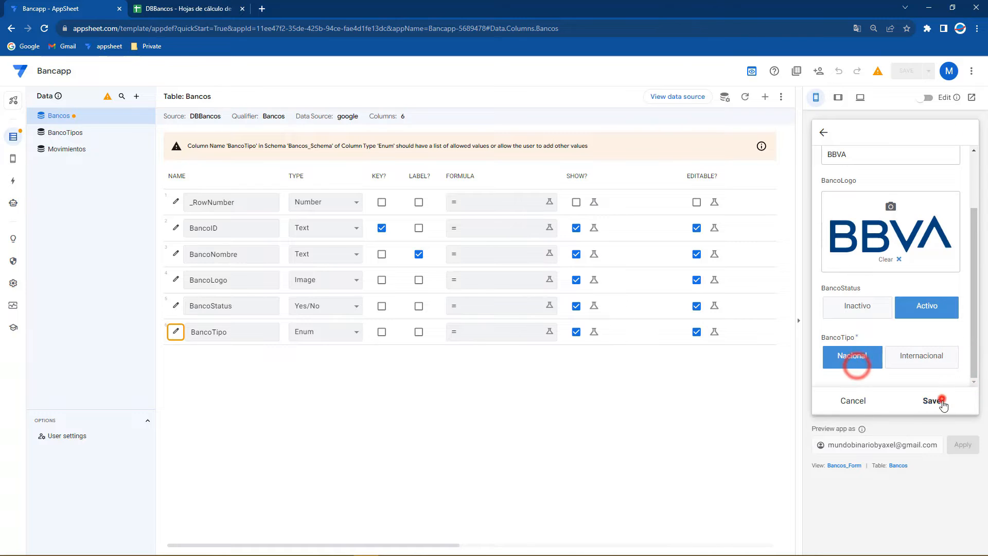
Edit the Banco Centroamericano de Integración Económica record in the preview, set BancoTipo to Internacional, and save it.
click(823, 132)
click(874, 291)
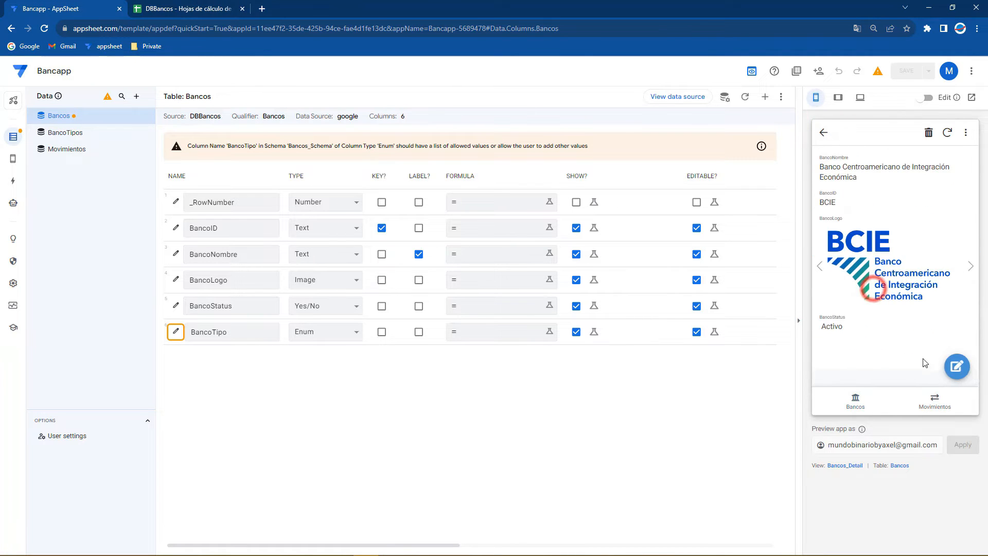
click(948, 364)
scroll(930, 347, down, 3)
click(926, 366)
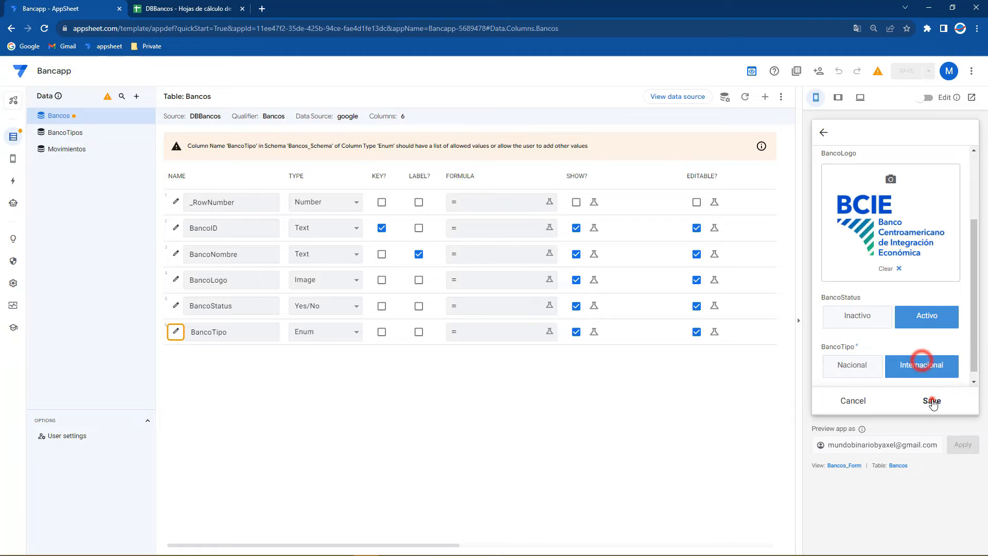
click(932, 402)
Switch to the DBBancos spreadsheet and fill Nacional from E2 down through E5 of the Bancos sheet.
click(187, 7)
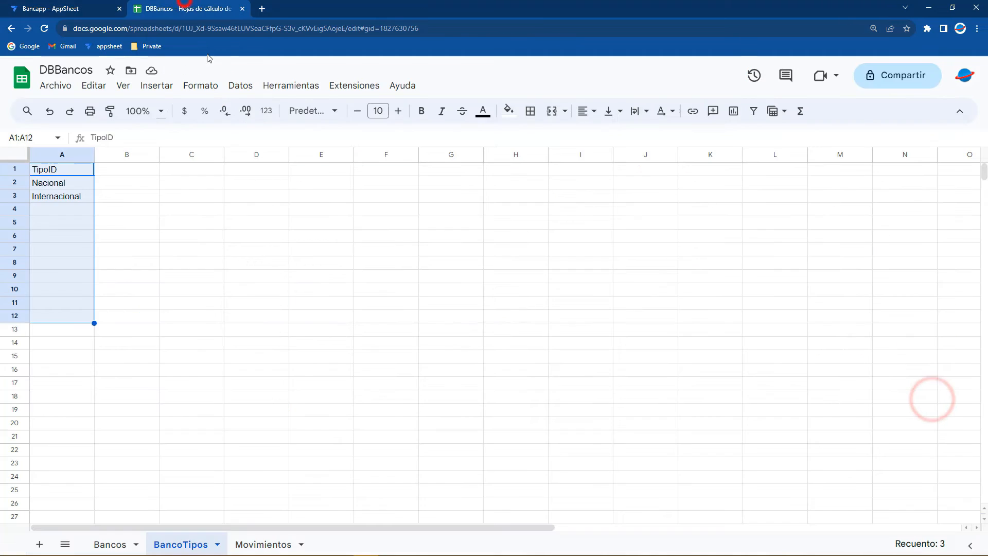
click(127, 541)
click(451, 183)
drag(488, 189, 484, 223)
click(482, 223)
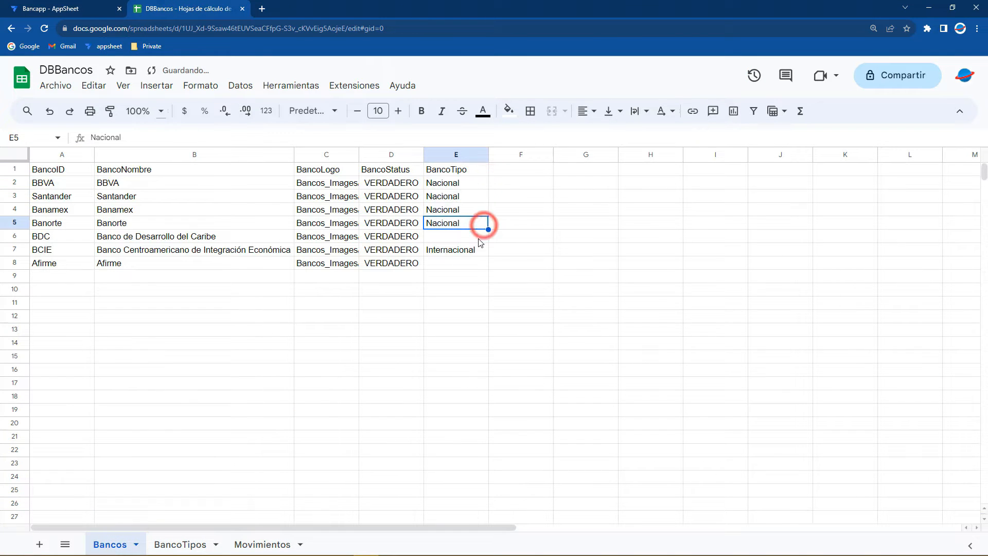
Copy Nacional into E8 for Afirme and fill Internacional from E7 up into E6.
key(ctrl+c)
click(466, 262)
key(ctrl+v)
click(470, 249)
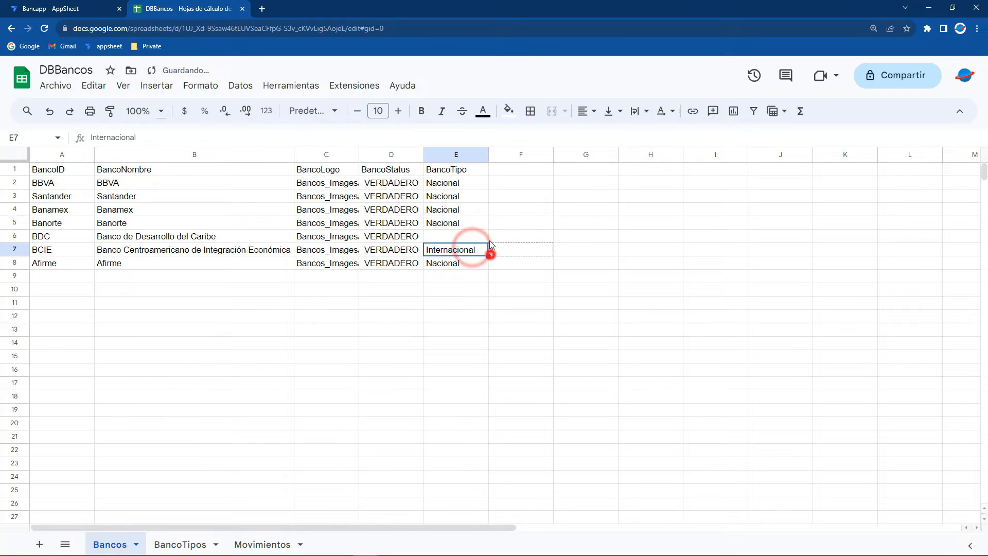
drag(488, 256, 489, 241)
click(518, 242)
Return to AppSheet, go back to the bank list in the preview, and open the Bancos view's options.
click(103, 6)
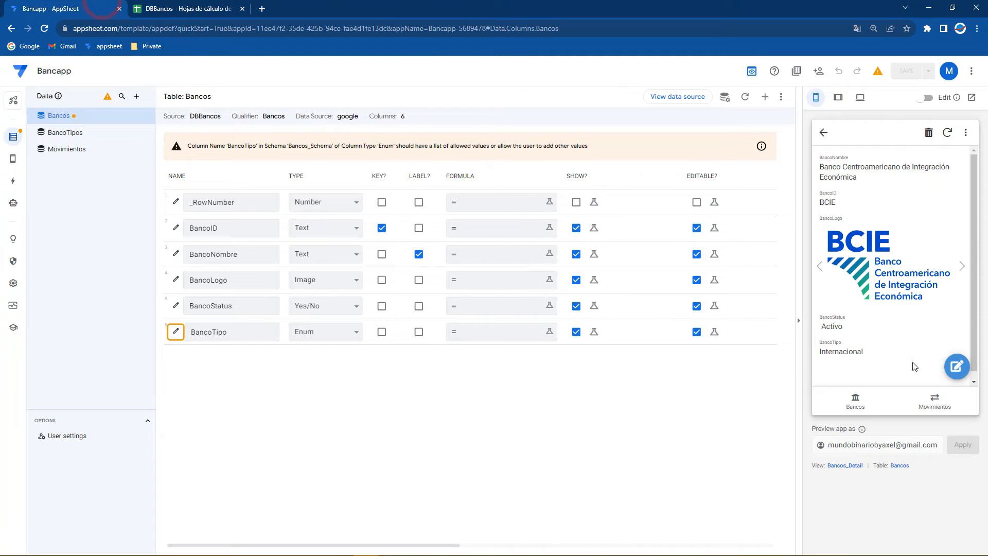
click(823, 134)
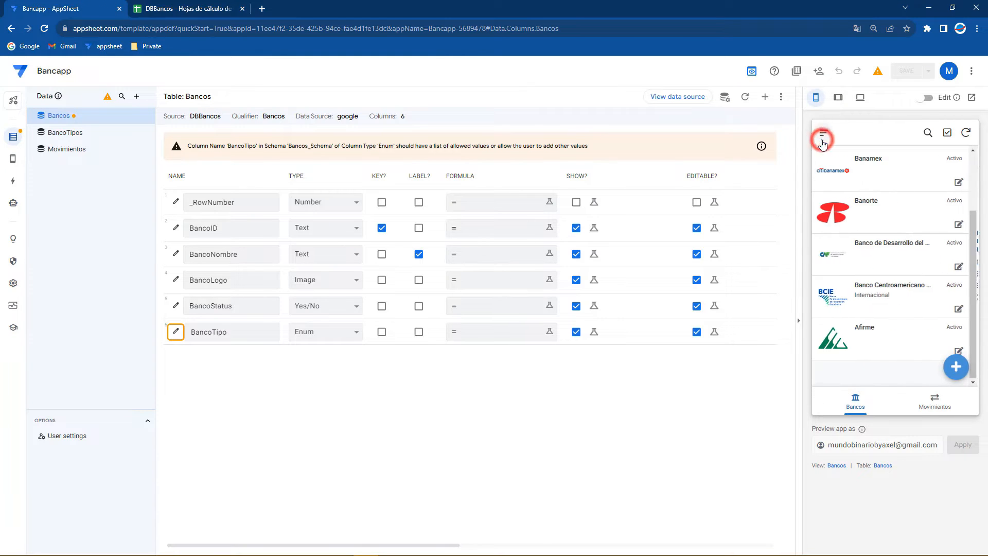
click(855, 400)
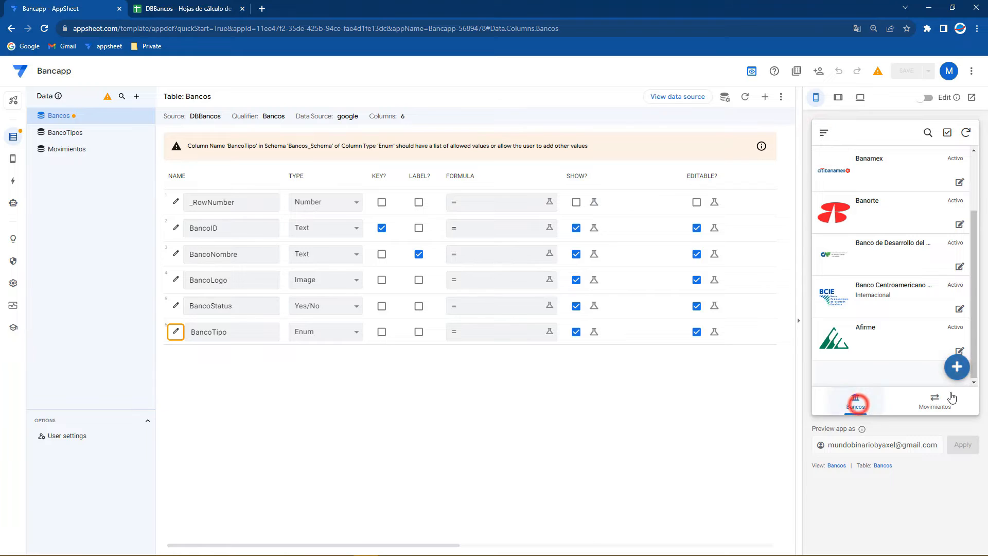
click(837, 465)
scroll(326, 329, down, 3)
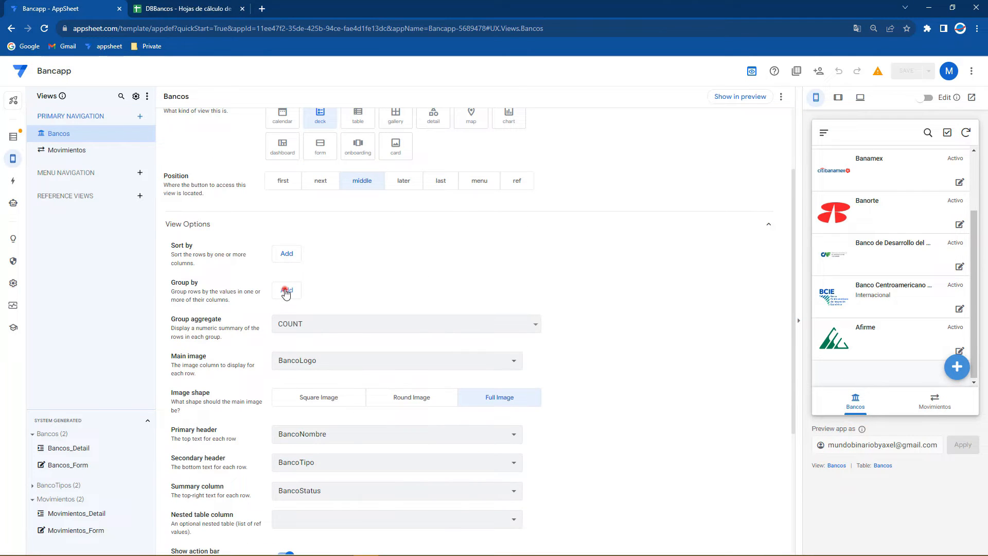
Group the Bancos view by BancoTipo in ascending order, save the app, and check the Banco de Desarrollo del Caribe record in the preview.
click(286, 291)
click(345, 291)
click(326, 396)
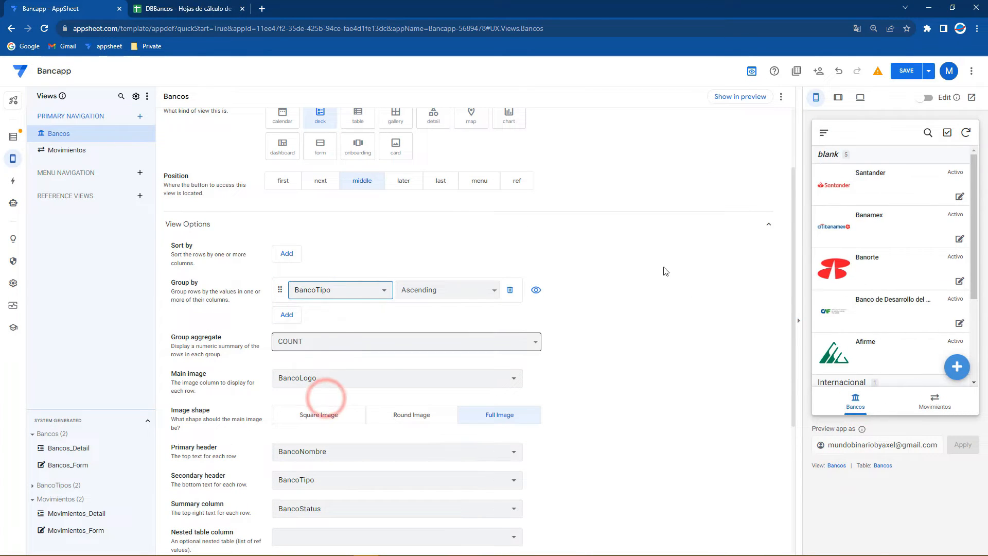
click(908, 72)
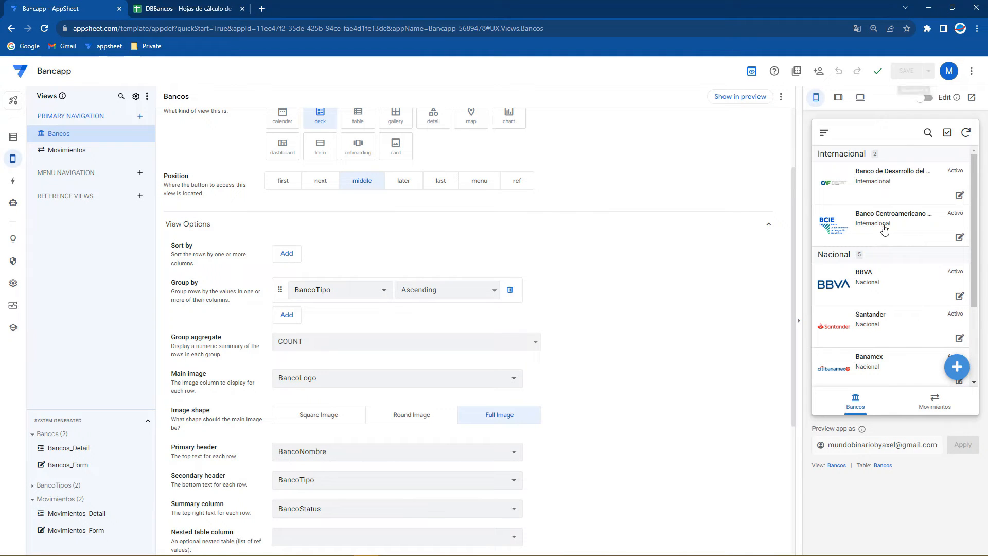
click(875, 182)
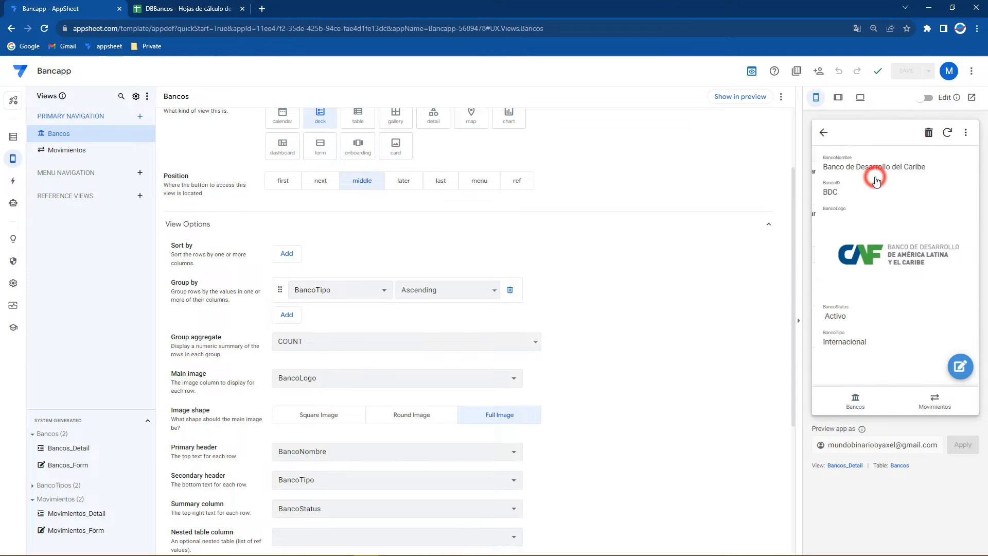
click(823, 135)
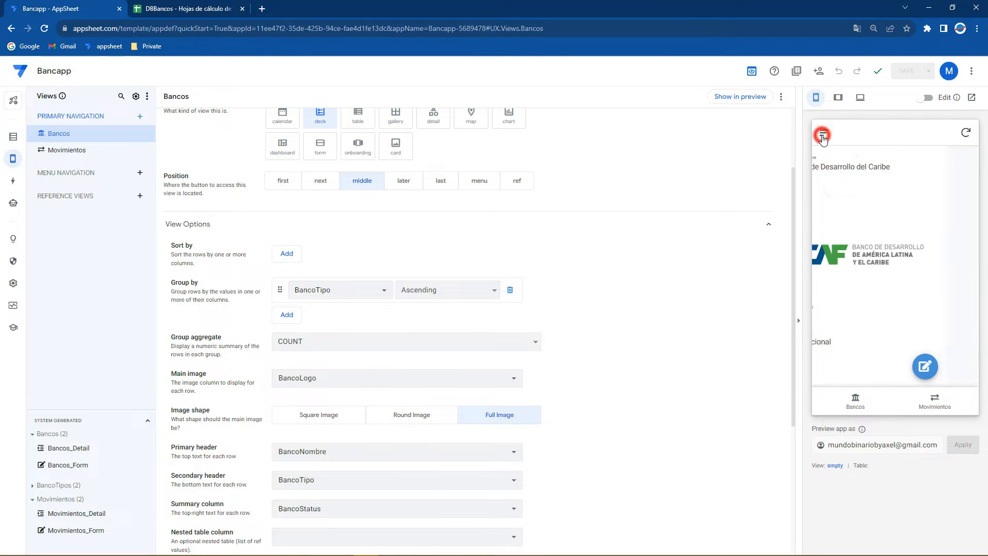
Open the Movimientos table's columns and start a new movement in the preview to examine its MovimientoTipo field.
click(932, 404)
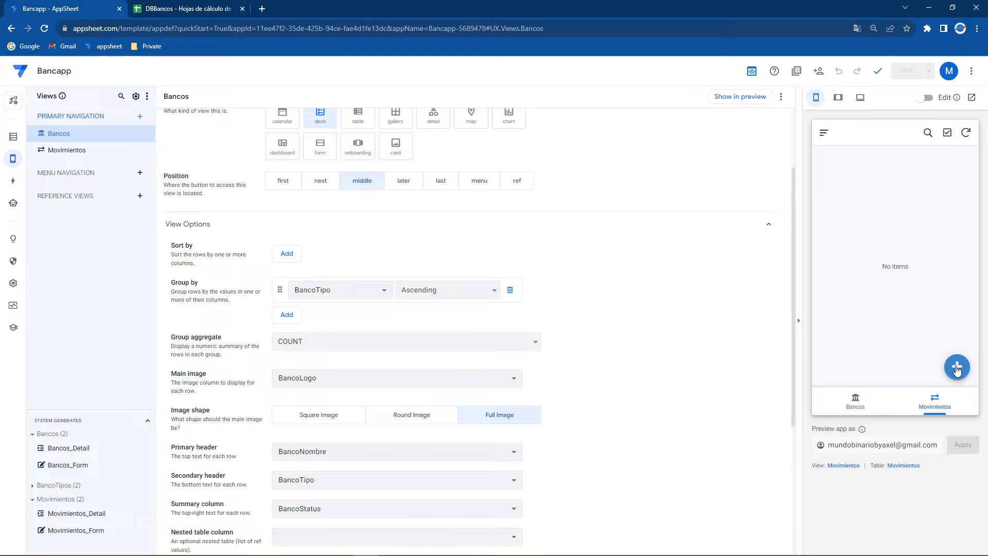
click(897, 468)
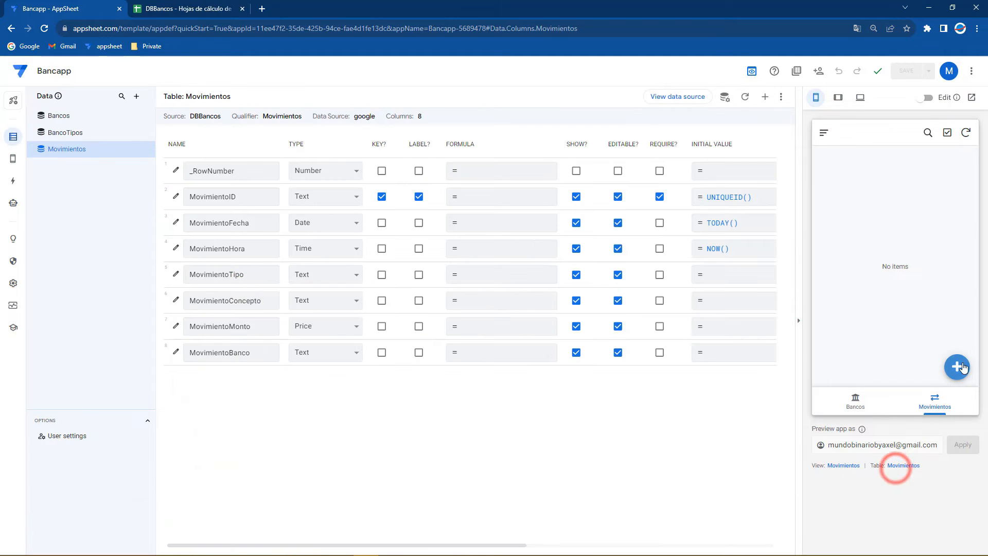
click(957, 366)
scroll(876, 236, down, 2)
click(873, 227)
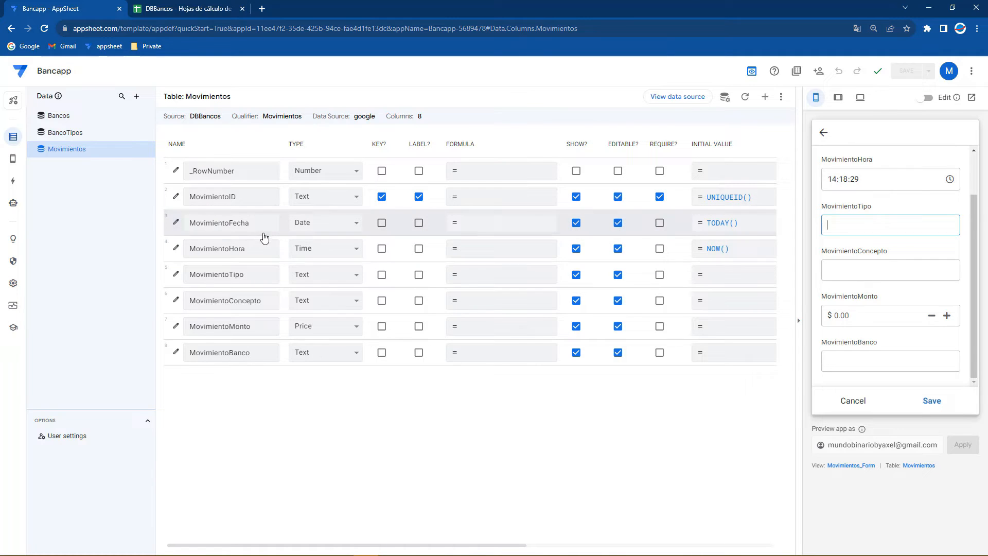
Change the MovimientoTipo column to Ref with BancoTipos as its source table, and save the app.
click(313, 274)
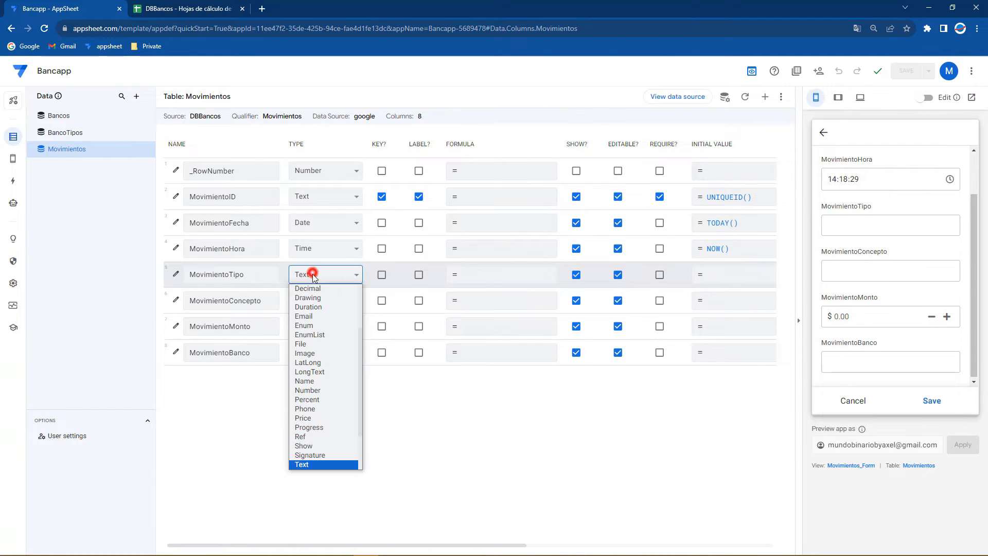
key(r)
key(Return)
click(466, 309)
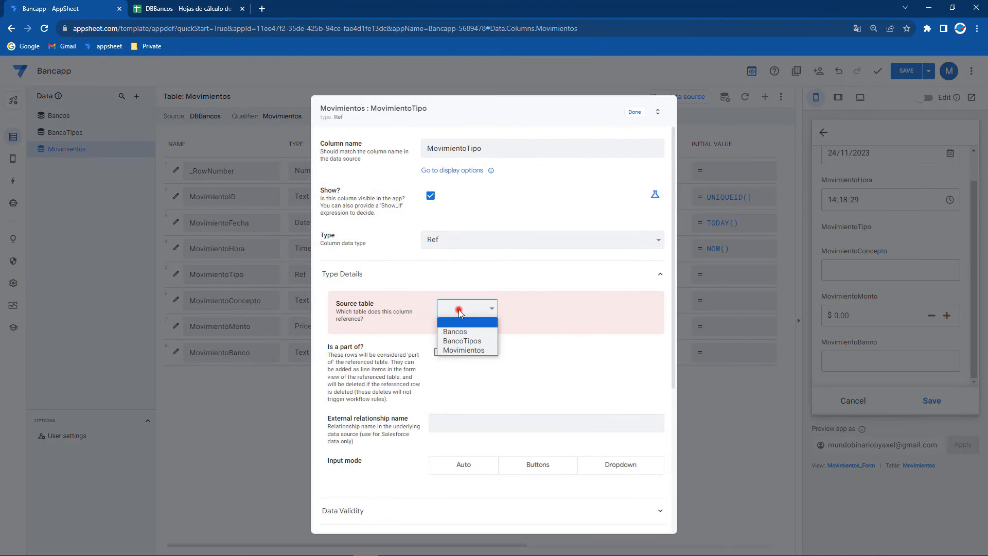
click(468, 340)
click(637, 112)
click(906, 71)
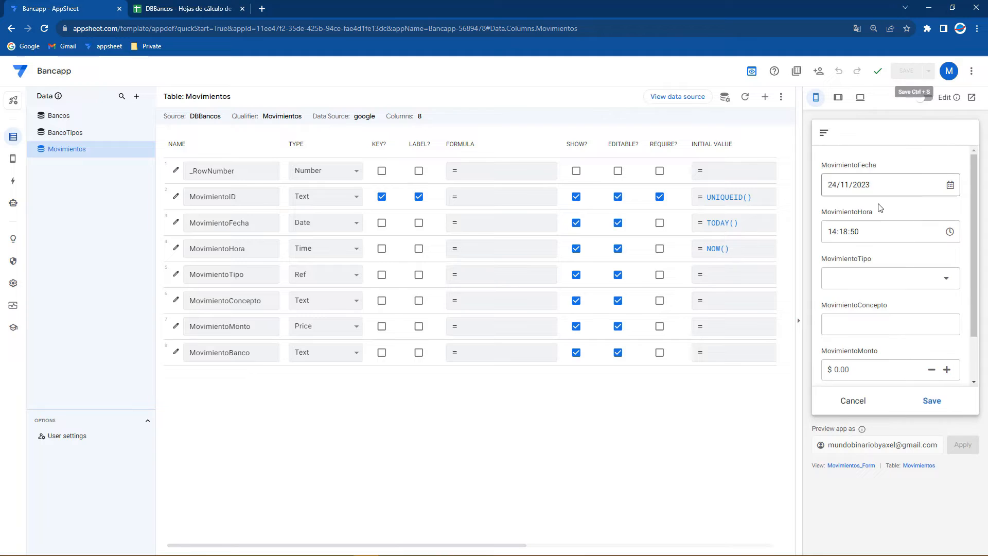
Check the MovimientoTipo options in the preview form, set the column's input mode to Buttons, and save the app.
click(863, 277)
click(945, 390)
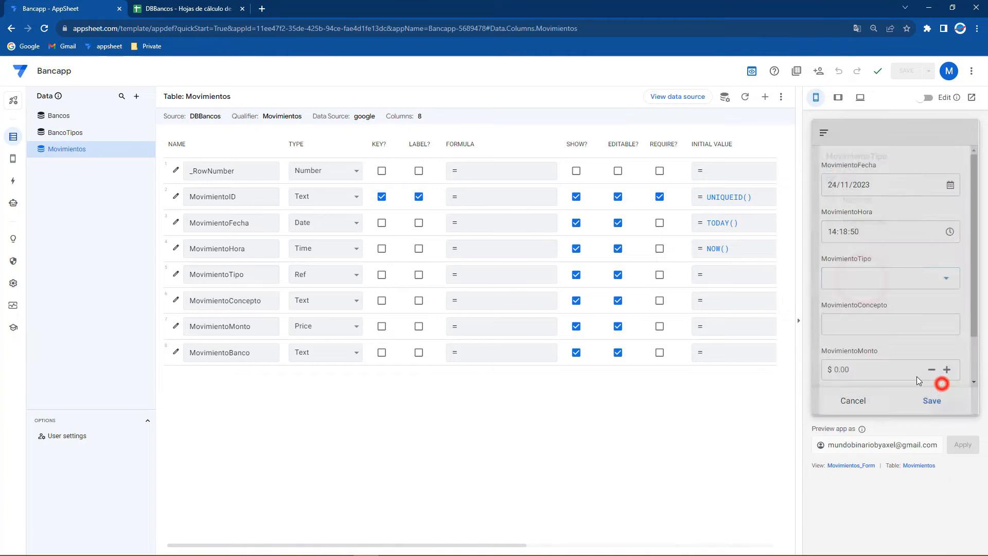
click(174, 274)
click(530, 449)
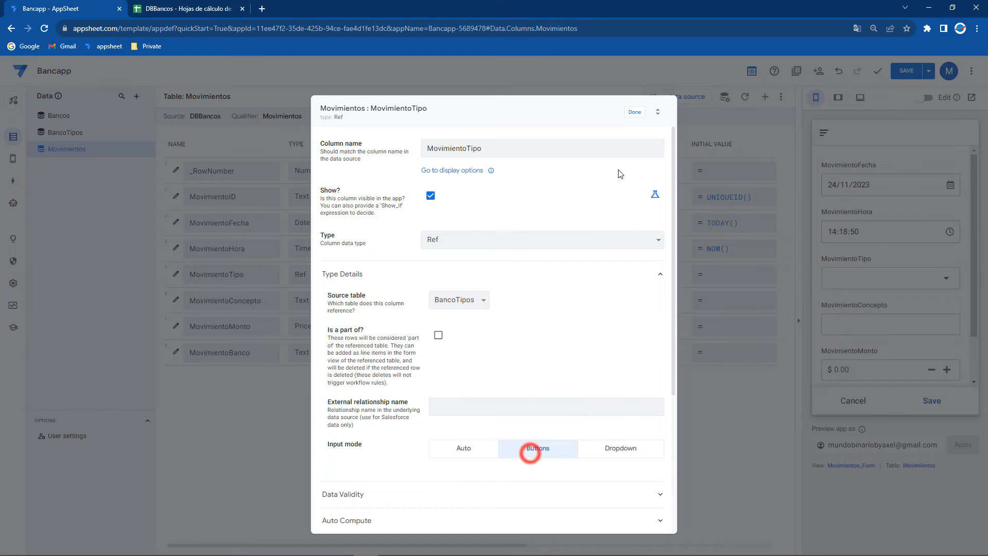
click(633, 116)
click(908, 71)
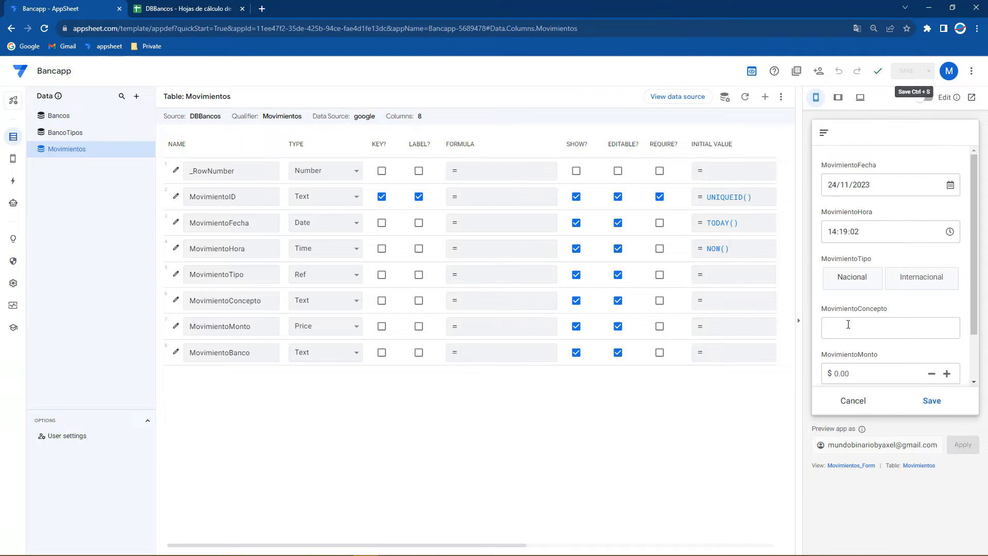
Choose Nacional as the MovimientoTipo in the preview form and examine the MovimientoBanco field.
click(856, 284)
scroll(856, 278, down, 1)
click(880, 360)
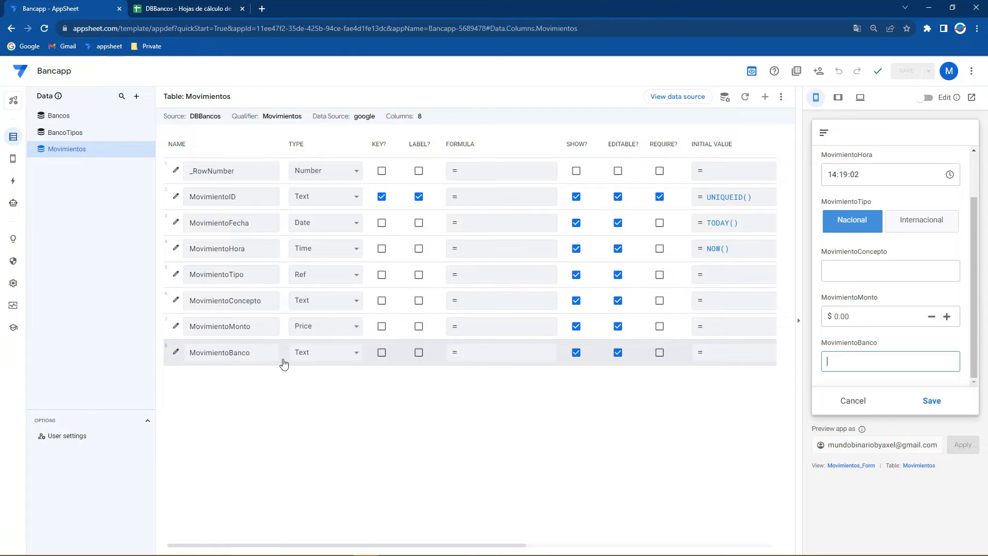
Change the MovimientoBanco column to Ref with Bancos as its source table, and save the app.
click(327, 353)
key(r)
key(Return)
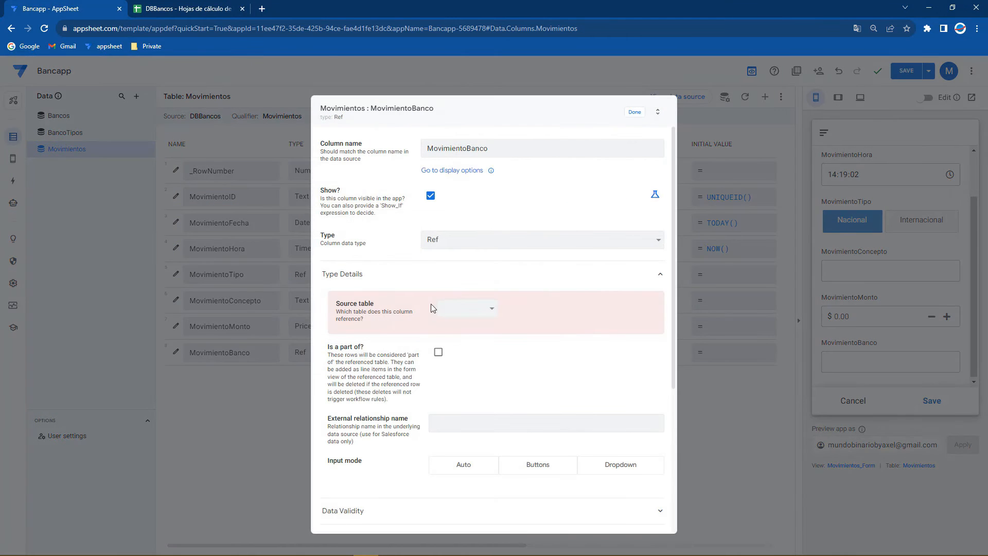
click(463, 310)
key(Down)
key(Return)
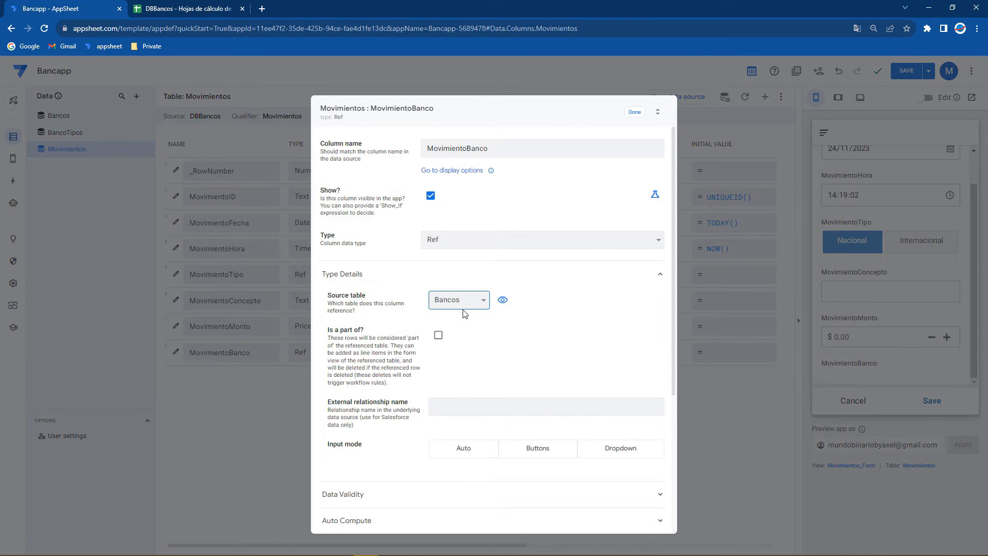
click(636, 113)
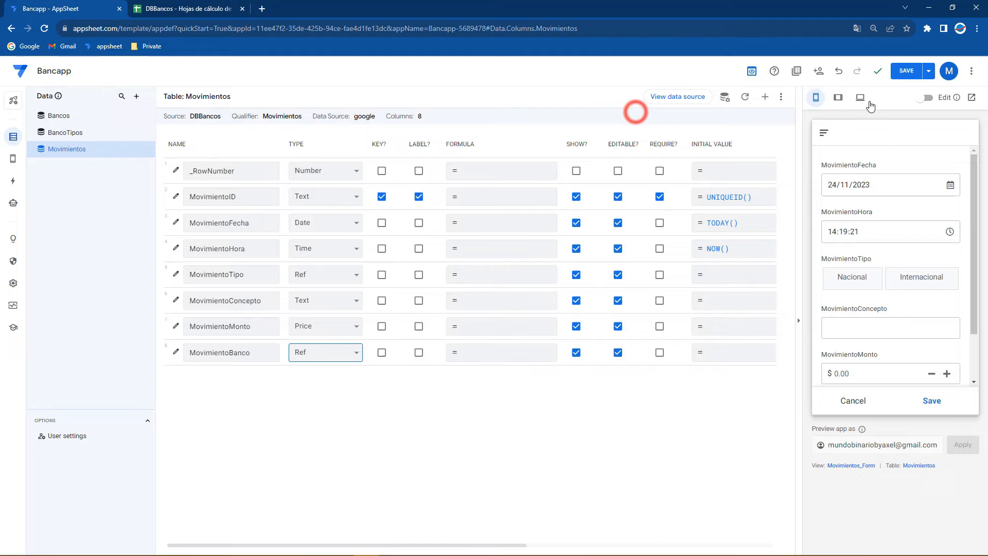
click(906, 73)
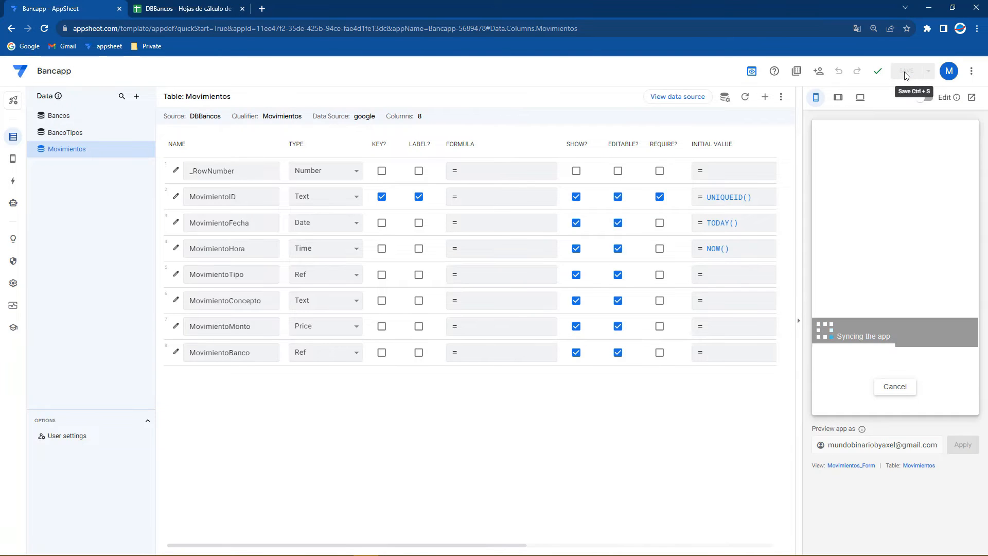
Check the bank options offered for MovimientoBanco in the preview's movement form.
scroll(890, 288, down, 2)
click(871, 358)
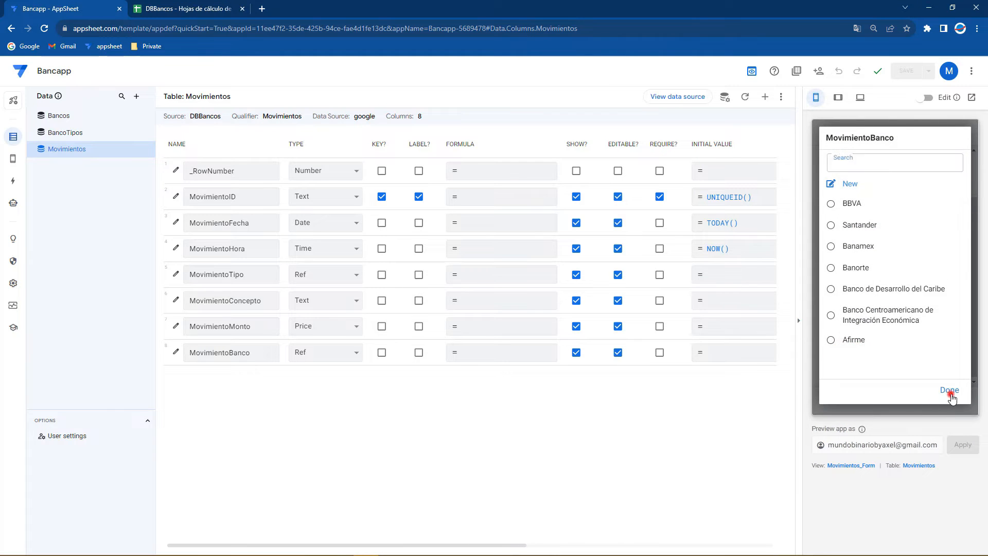
click(950, 392)
Enter SELECT(Bancos[BancoID],[MovimientoTipo] = [BancoTipo]) as the Valid If expression of MovimientoBanco and enlarge the expression box.
click(177, 353)
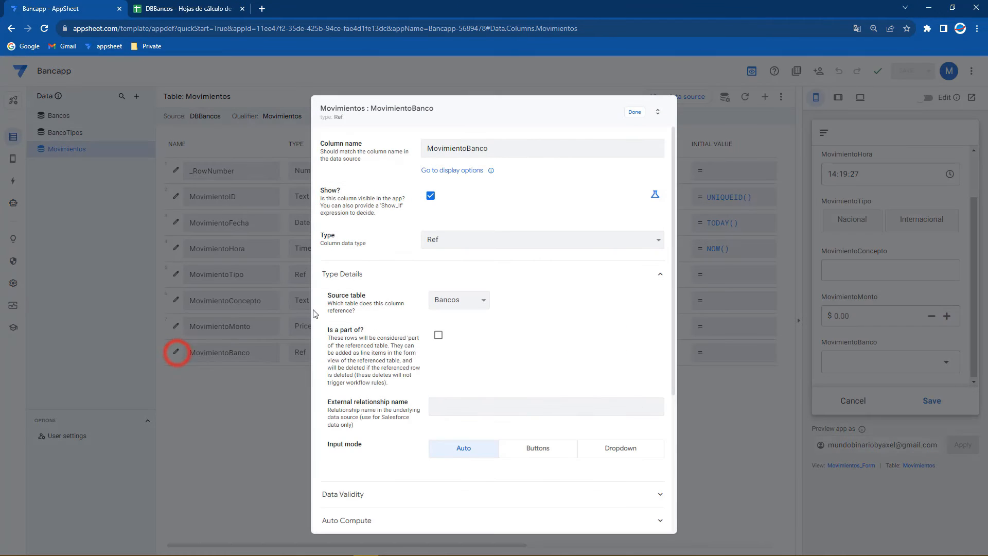
scroll(375, 408, down, 1)
click(342, 443)
scroll(465, 393, down, 1)
click(463, 369)
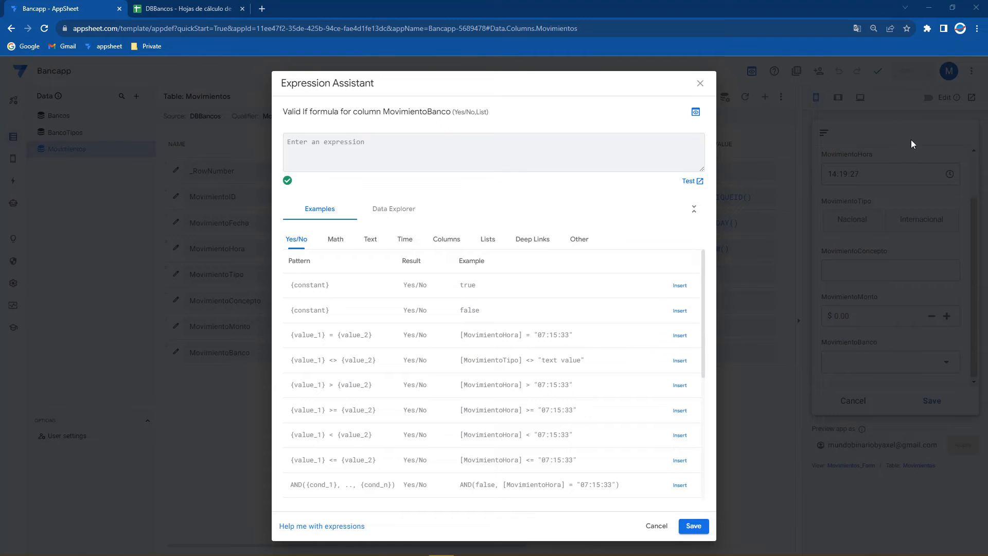
text(Nacional)
double_click(342, 141)
key(ctrl+v)
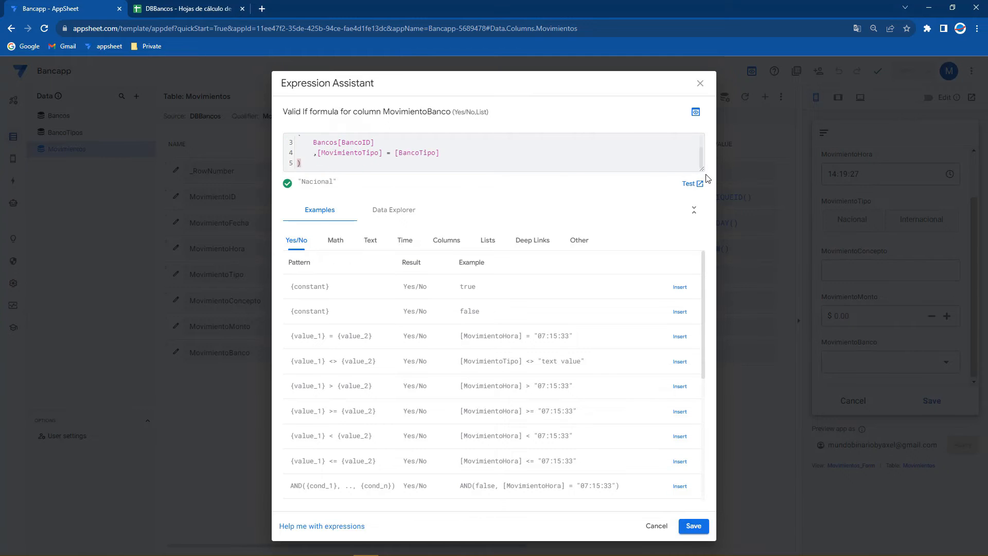
drag(703, 167, 719, 238)
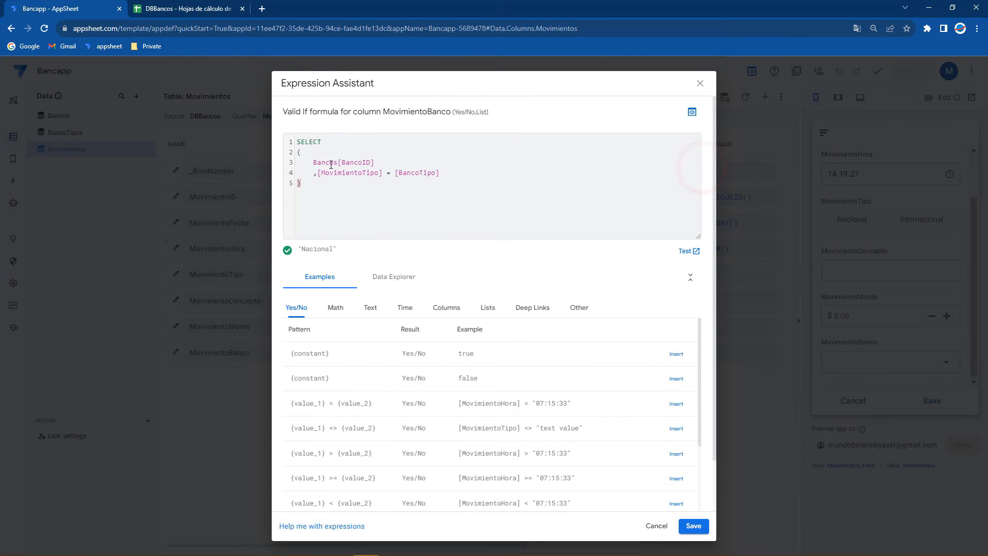
Switch to the DBBancos spreadsheet and select all data on the Bancos sheet to examine the table the expression references.
click(320, 162)
click(190, 8)
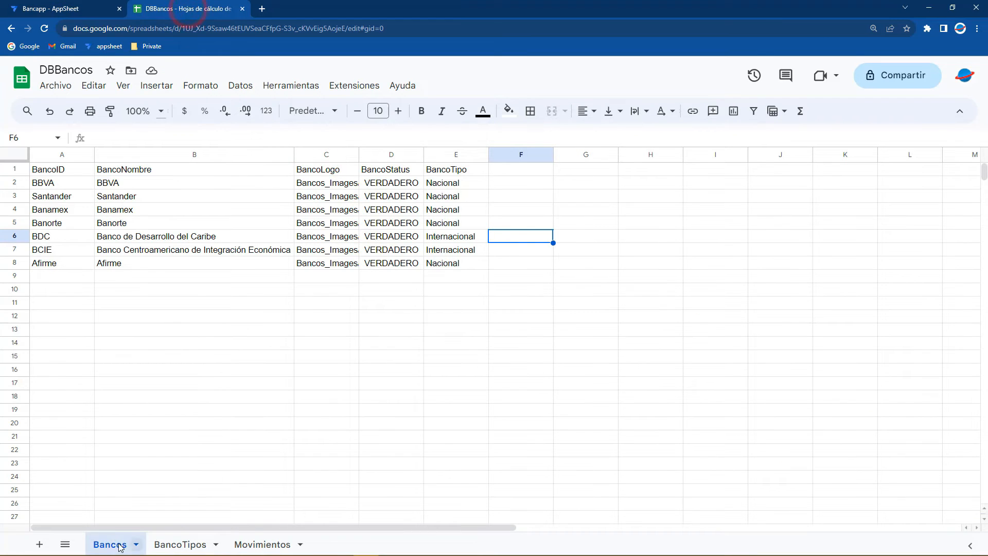
click(39, 170)
key(ctrl+a)
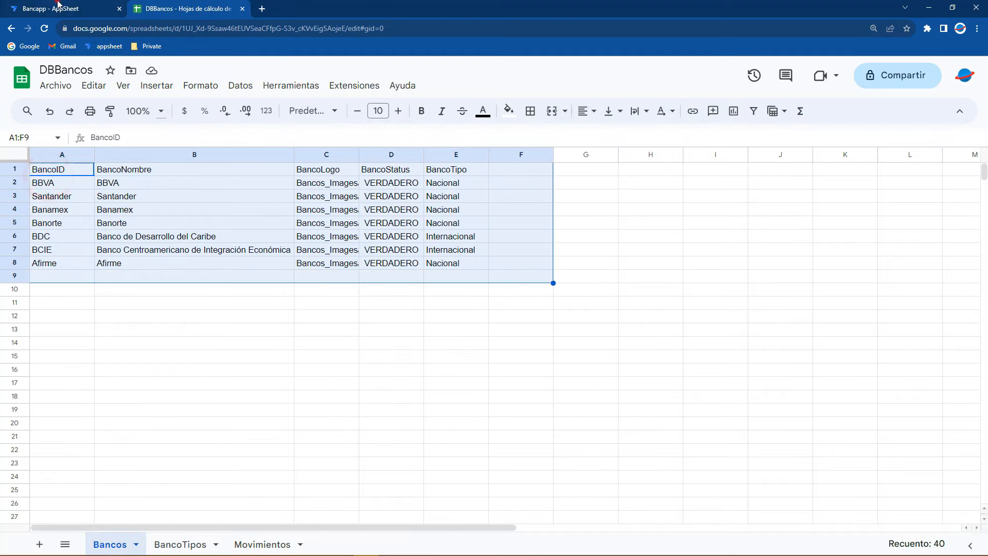
Compare MovimientoTipo in the AppSheet Valid If expression with the Movimientos sheet of the DBBancos spreadsheet.
click(58, 8)
click(336, 173)
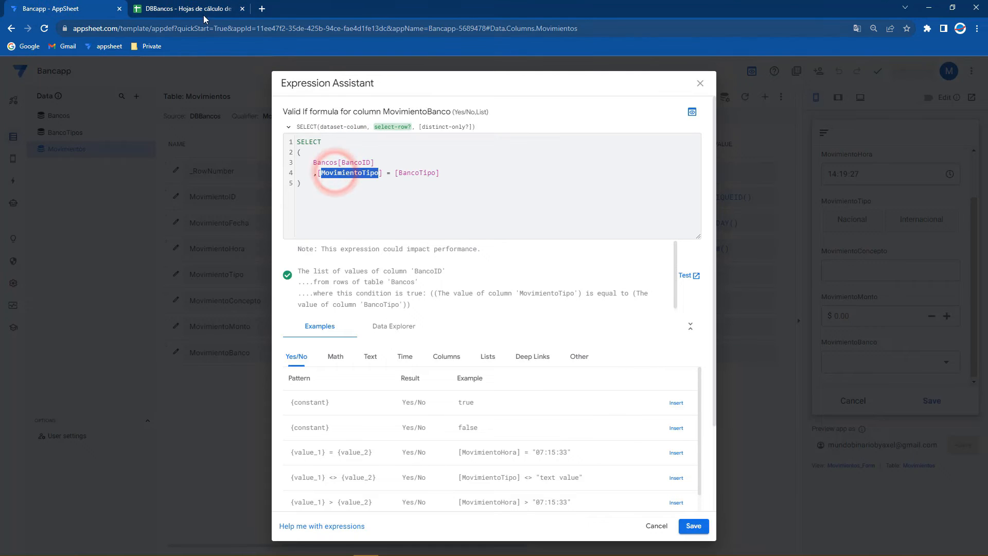
click(150, 9)
click(251, 544)
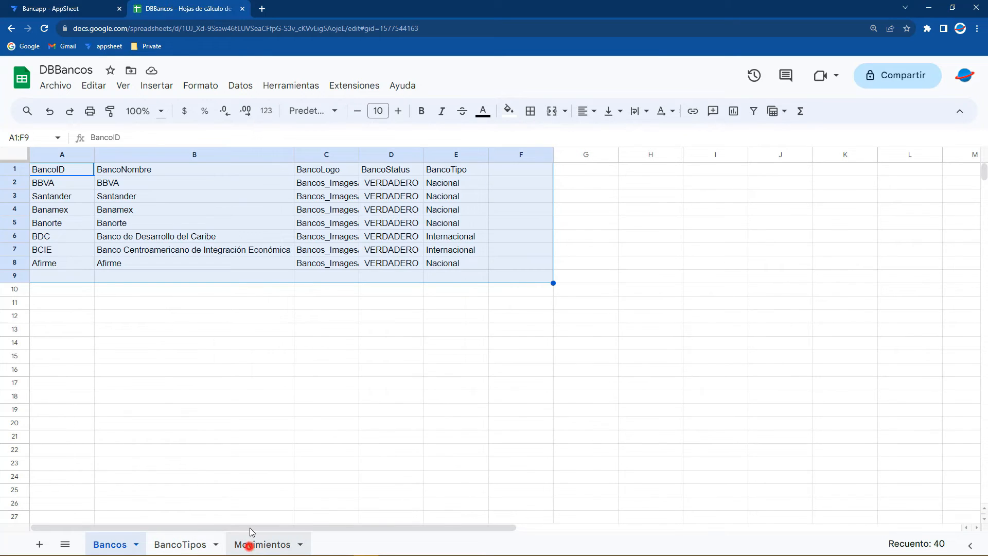
drag(282, 170, 280, 221)
Compare BancoTipo in the AppSheet Valid If expression with the BancoTipo column and bank rows on the Bancos sheet of DBBancos.
click(76, 8)
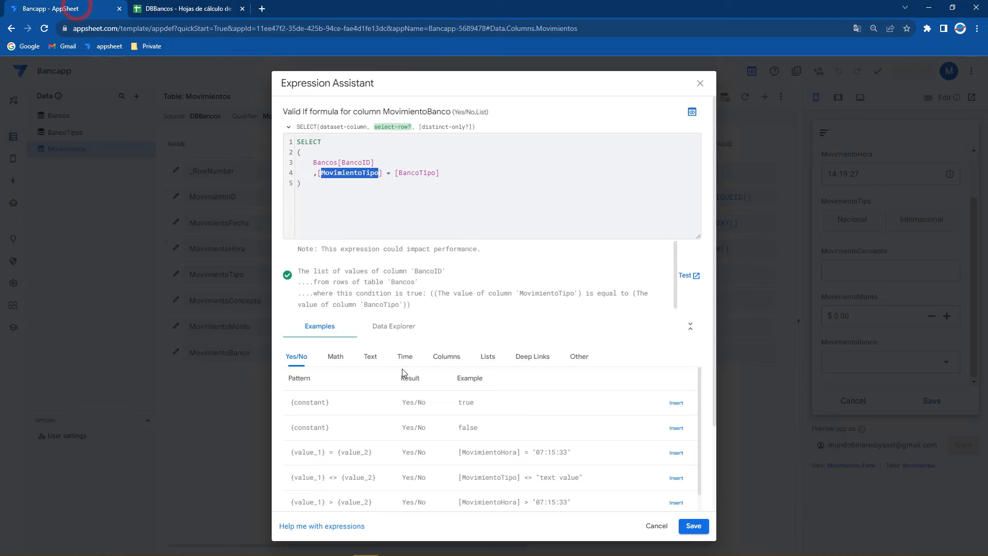
double_click(409, 175)
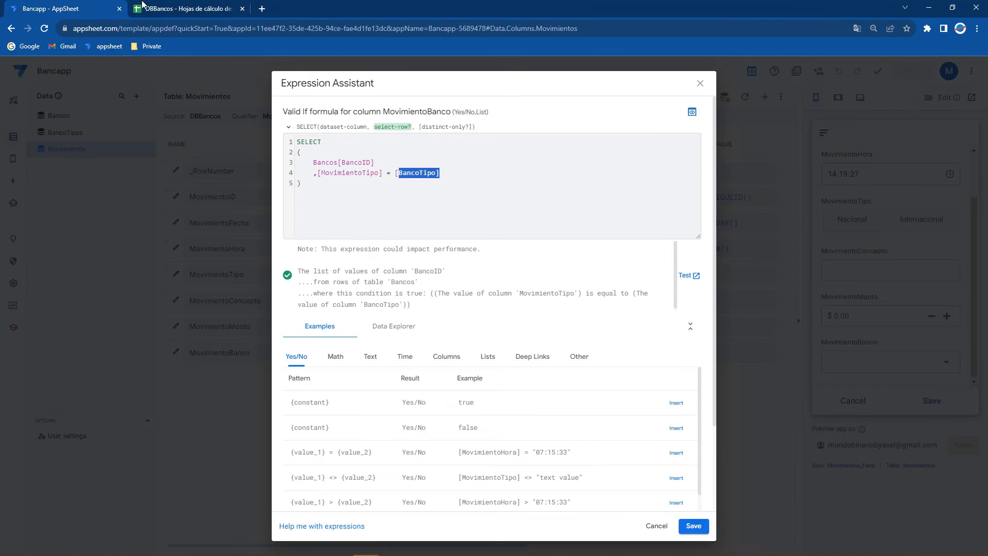
click(154, 9)
click(108, 544)
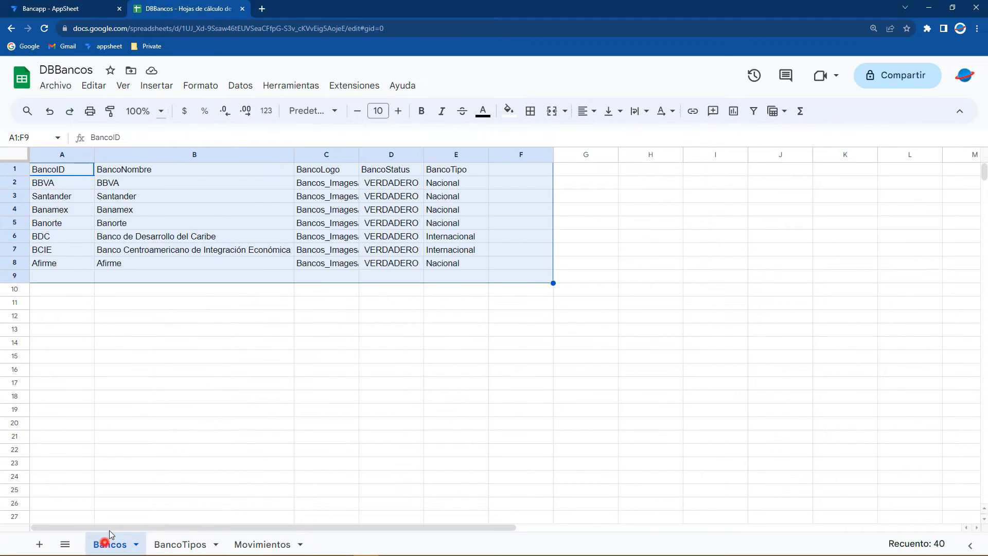
click(369, 314)
drag(462, 185, 485, 259)
key(shift+Left)
key(shift+Left)
key(shift+Left)
key(shift+Left)
Switch back to AppSheet, save the Valid If expression of MovimientoBanco, close the column settings and save the app.
click(71, 7)
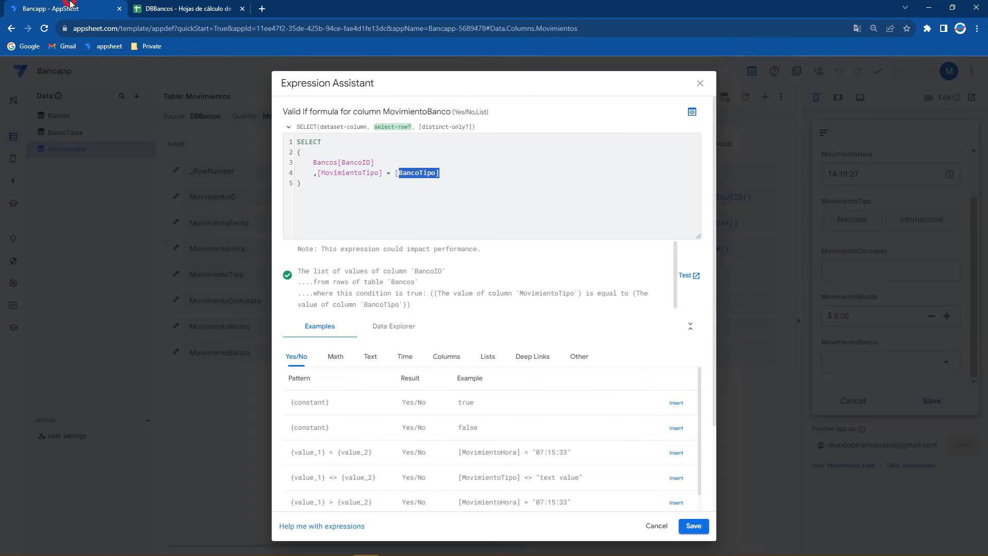
click(693, 525)
click(629, 111)
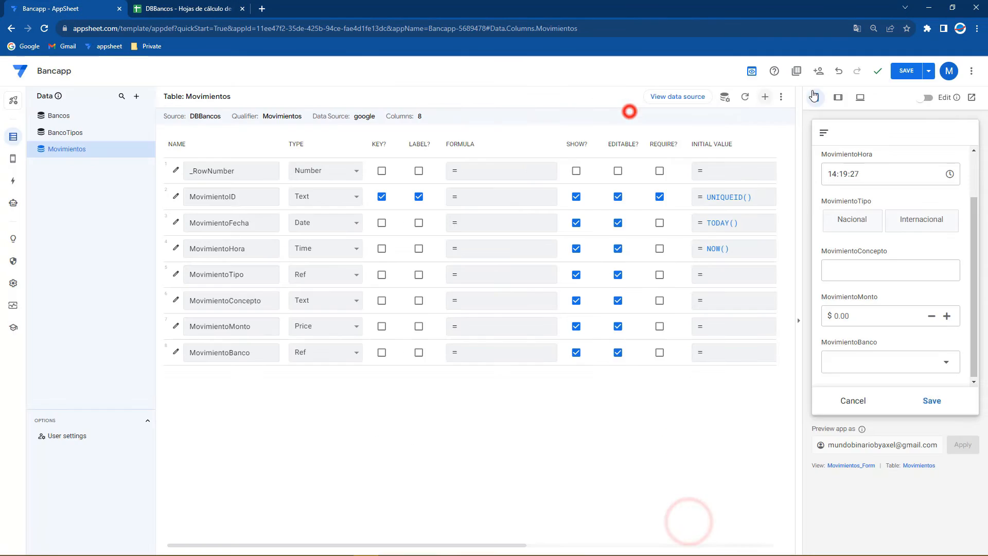
click(900, 75)
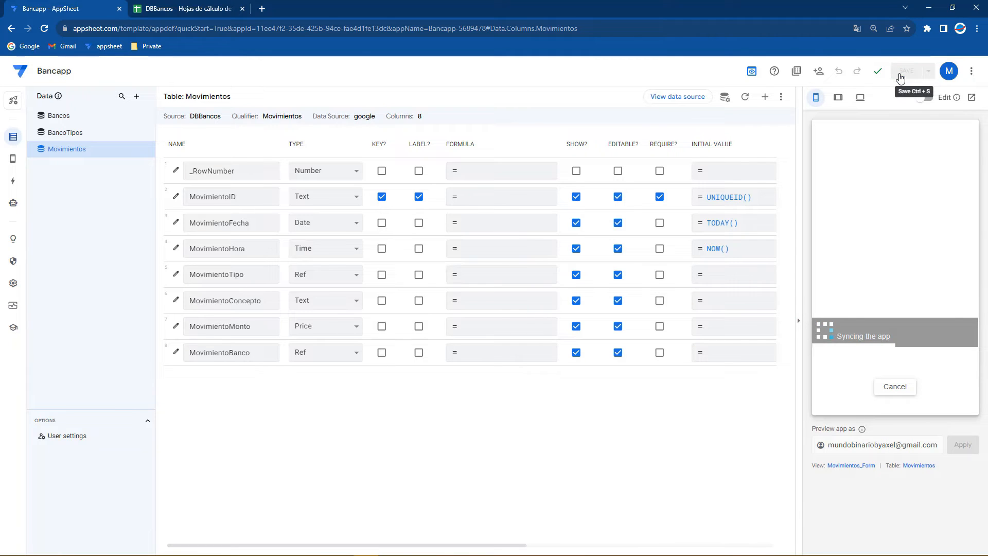
Test the preview form with MovimientoTipo Internacional, trying Banco de Desarrollo del Caribe and Banco Centroamericano de Integración Económica as MovimientoBanco.
click(913, 282)
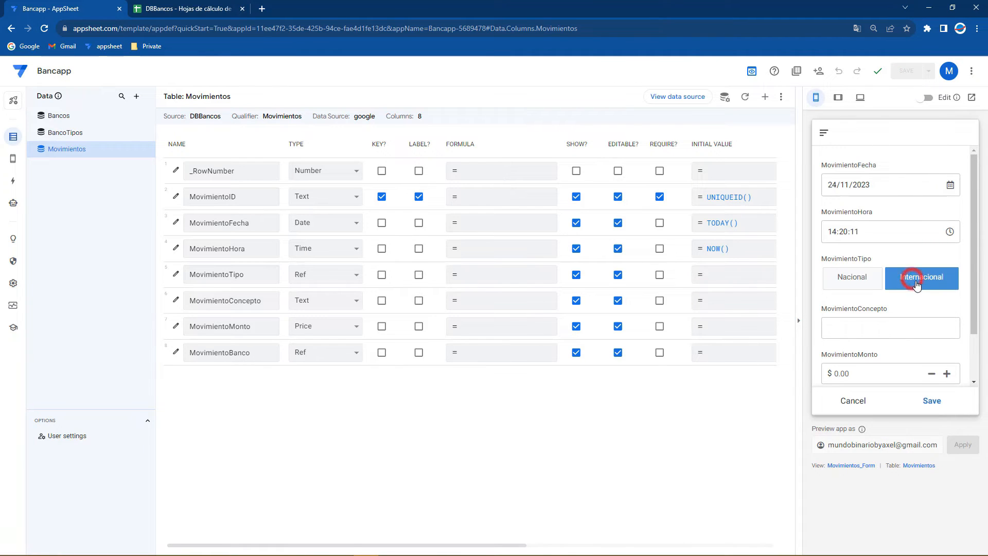
scroll(910, 278, down, 1)
click(896, 357)
click(870, 357)
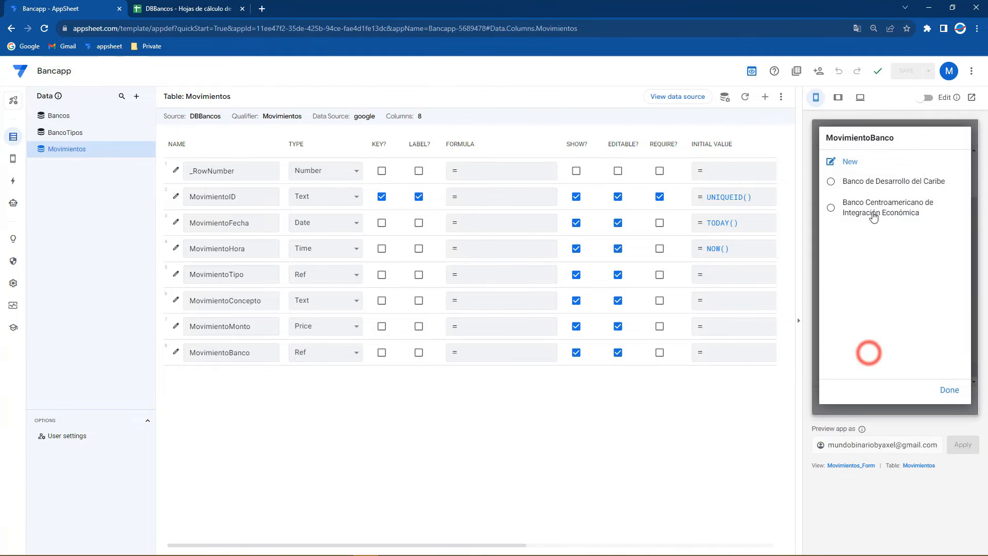
click(868, 185)
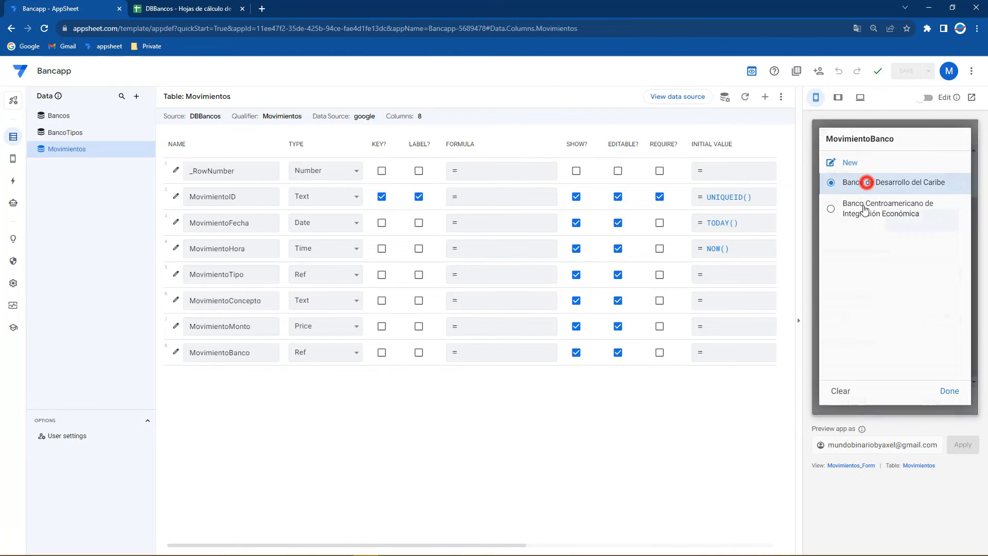
click(868, 358)
click(859, 207)
click(867, 357)
click(862, 180)
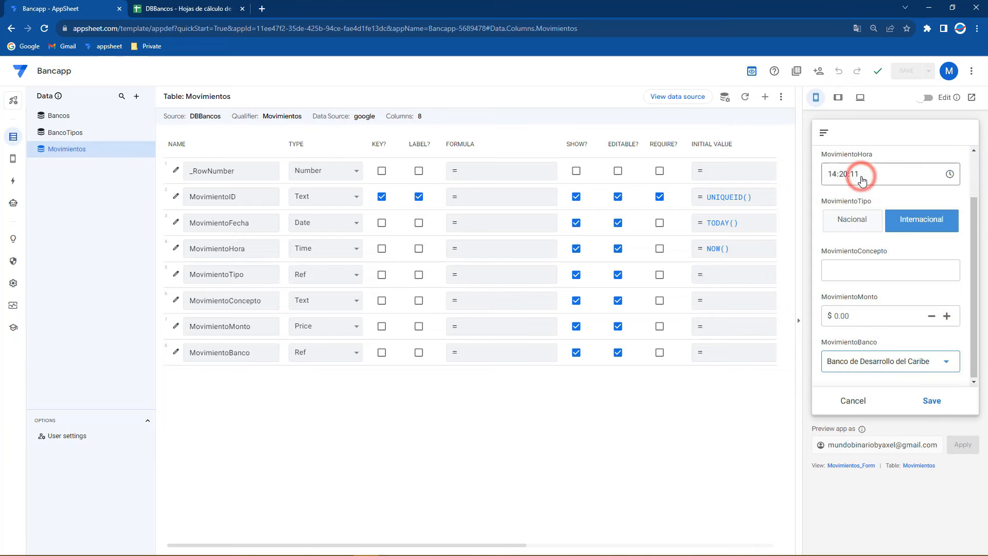
click(876, 356)
click(853, 214)
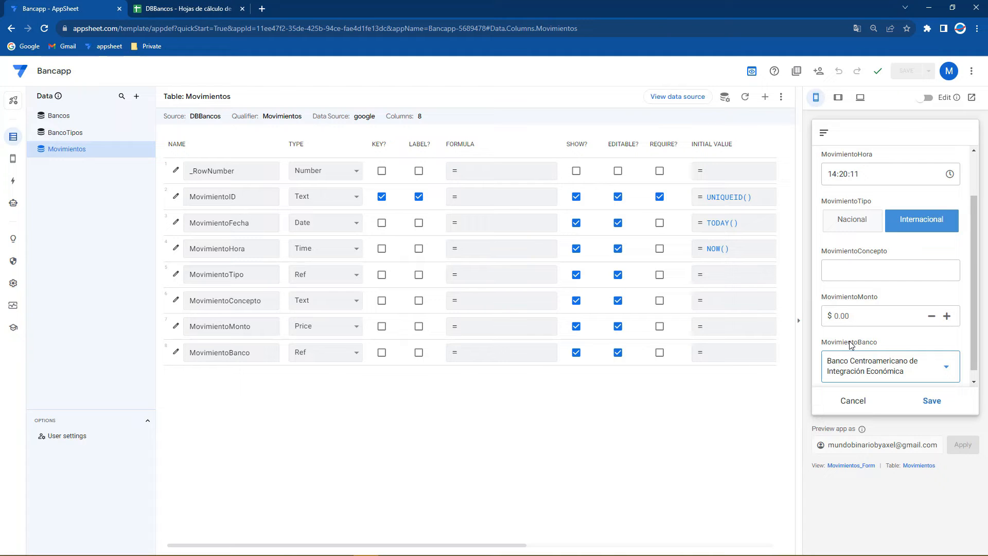
Change the MovimientoBanco column's type to EnumList.
click(174, 354)
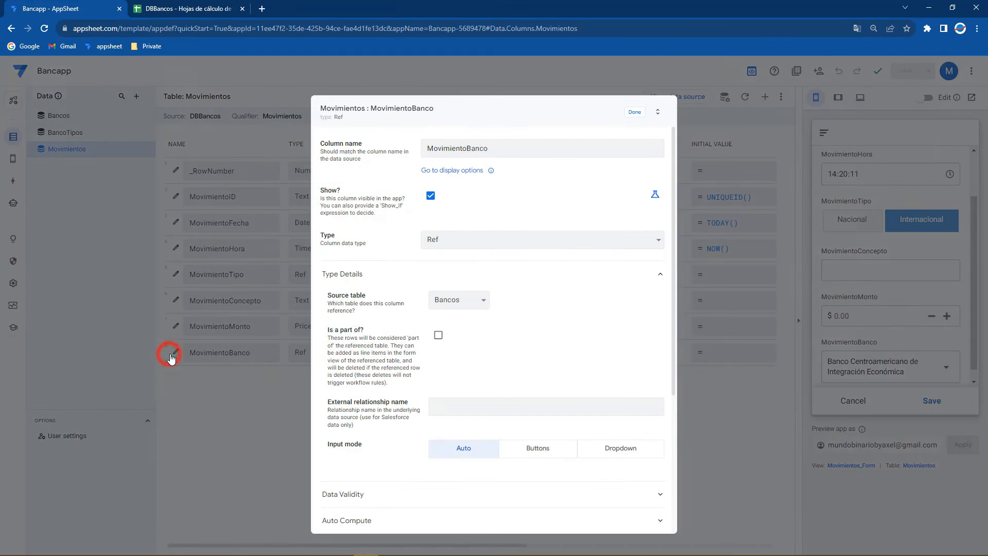
click(455, 240)
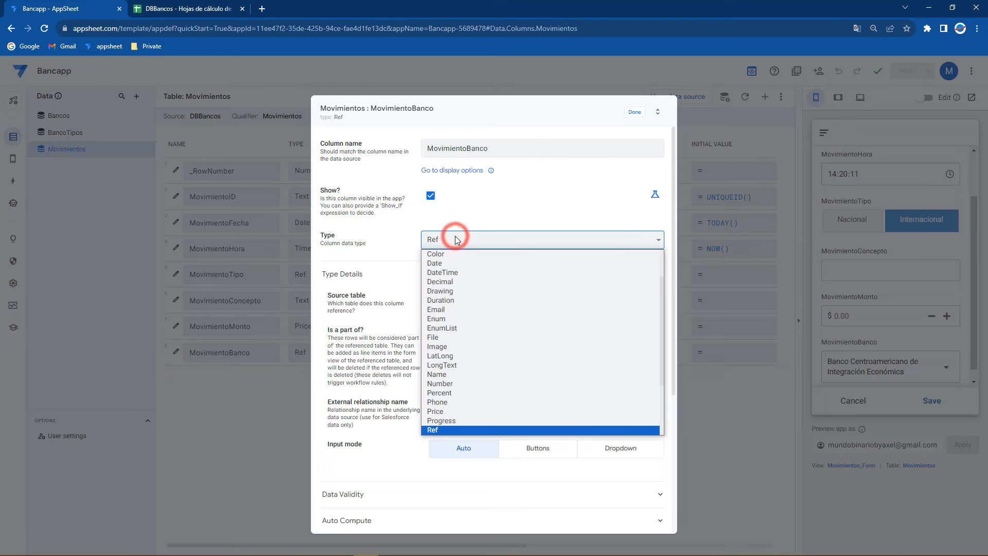
text(en)
key(Down)
key(Return)
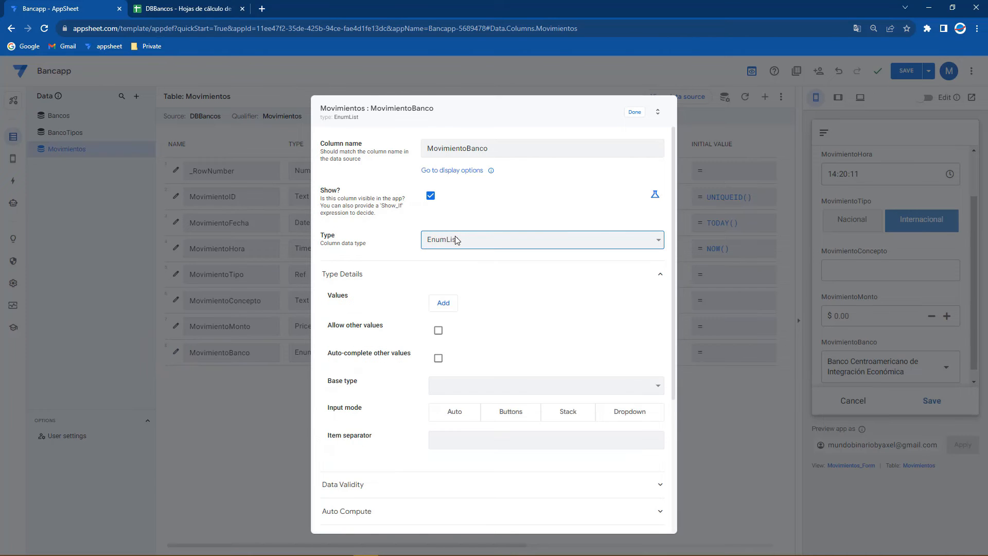
Review and save the Valid If expression of MovimientoBanco, close the column settings and save the app.
scroll(357, 393, down, 2)
click(357, 392)
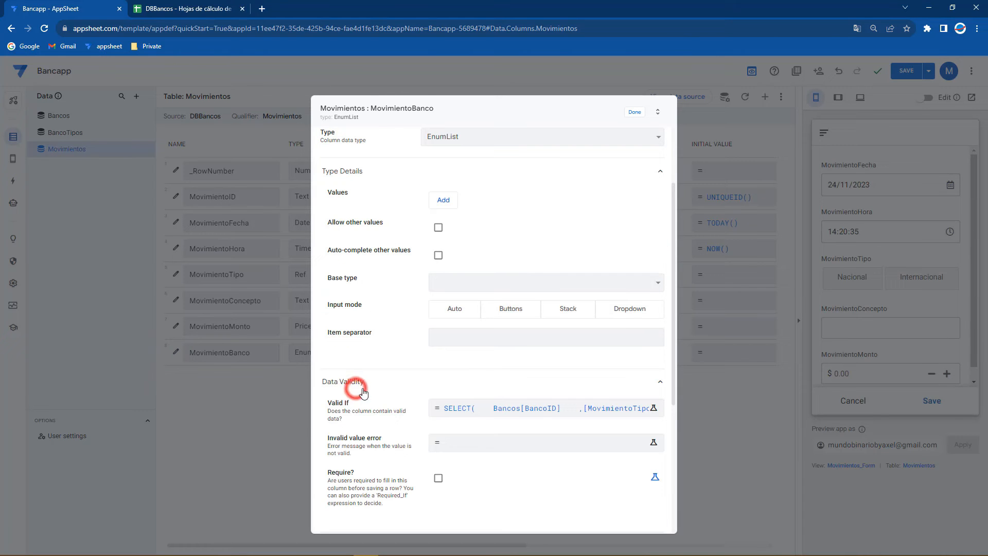
click(473, 408)
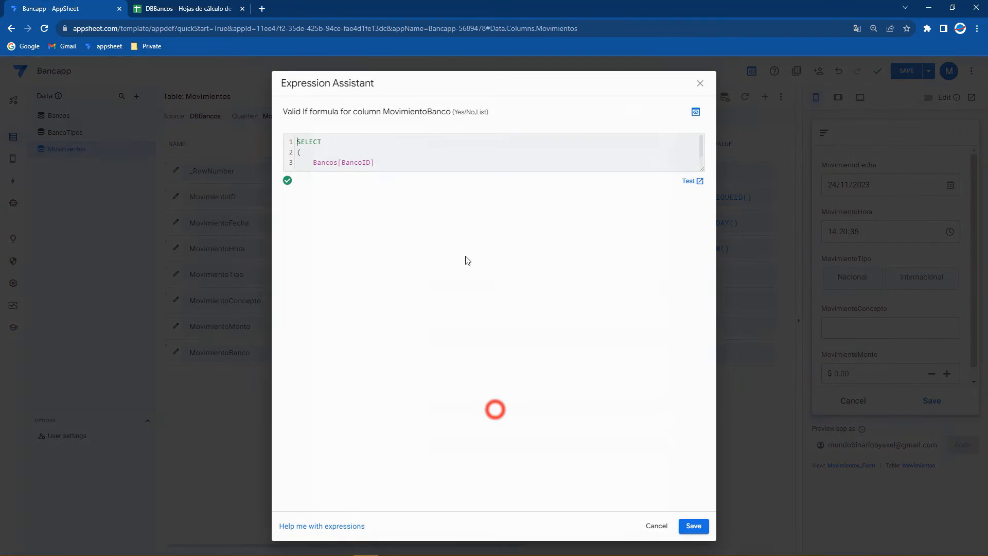
click(703, 170)
click(693, 525)
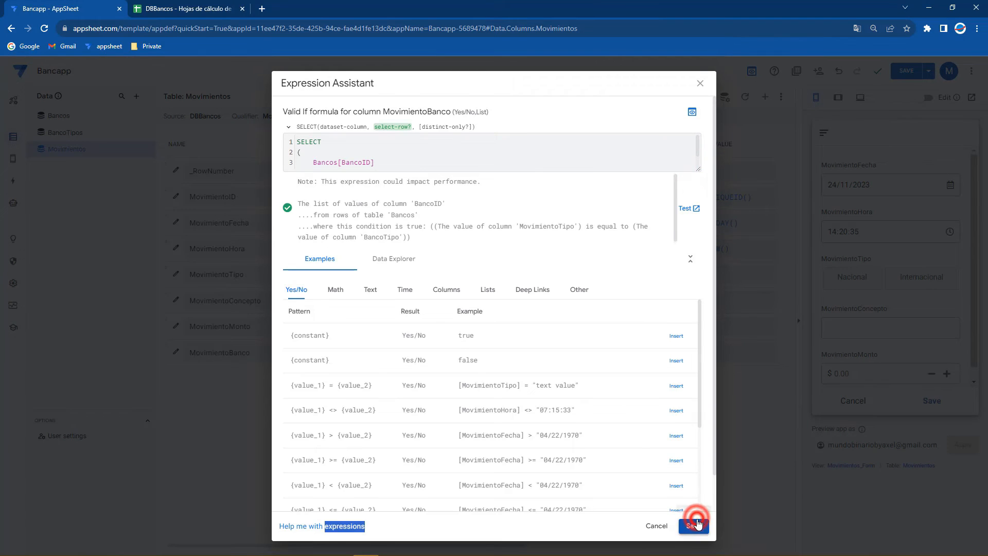
click(635, 112)
click(909, 71)
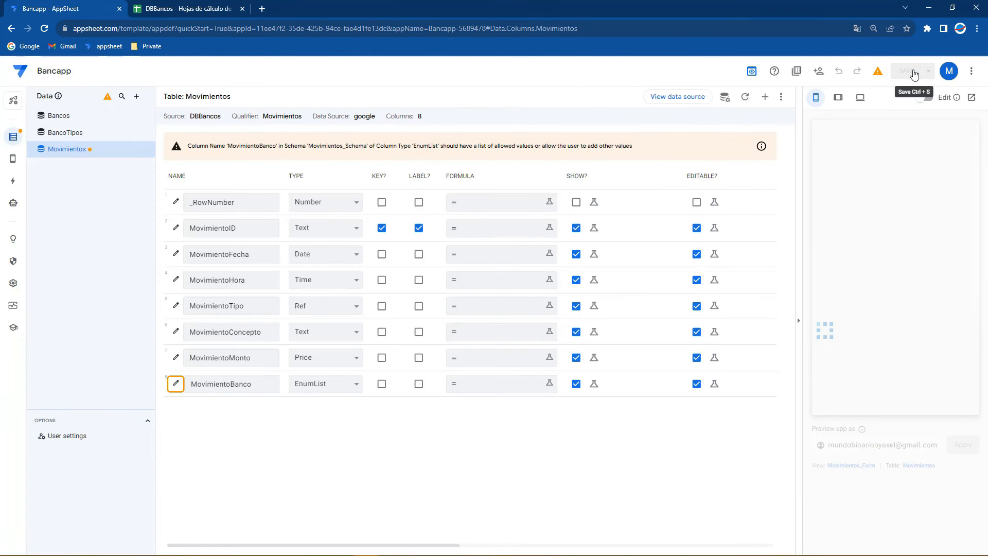
Test the preview form by selecting Santander, Banamex and Banorte for a Nacional movement, and switch MovimientoTipo to Internacional.
scroll(875, 238, down, 2)
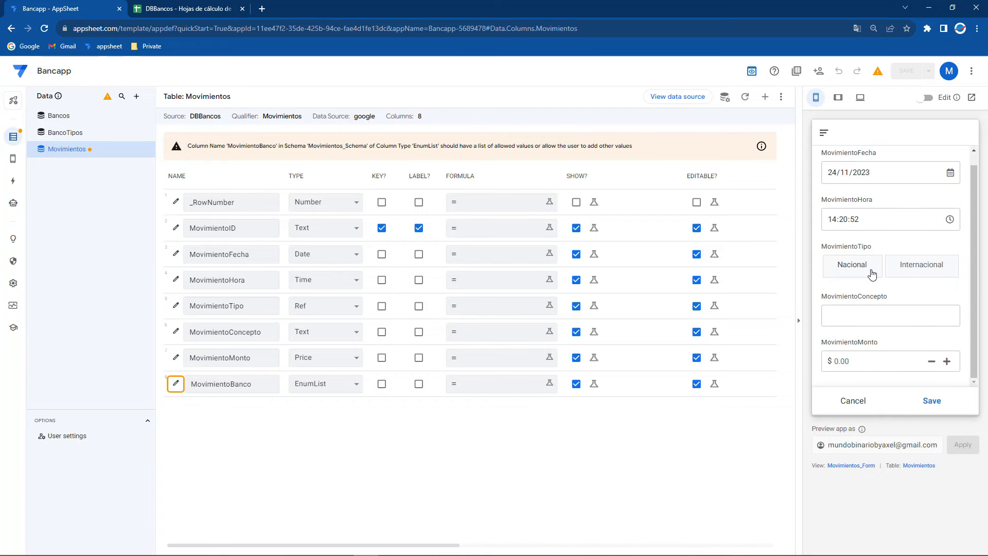
click(858, 274)
scroll(878, 261, down, 2)
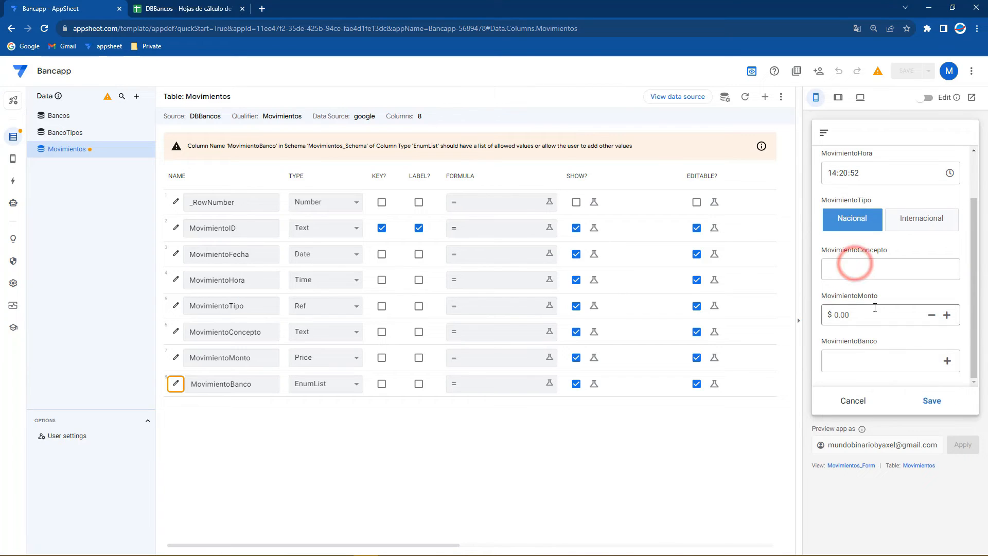
click(856, 227)
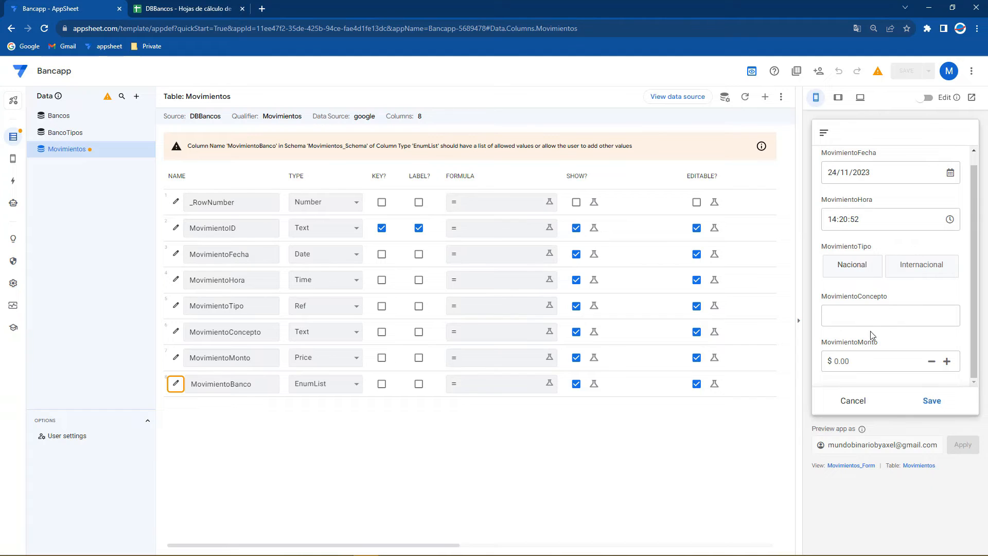
click(865, 270)
click(860, 364)
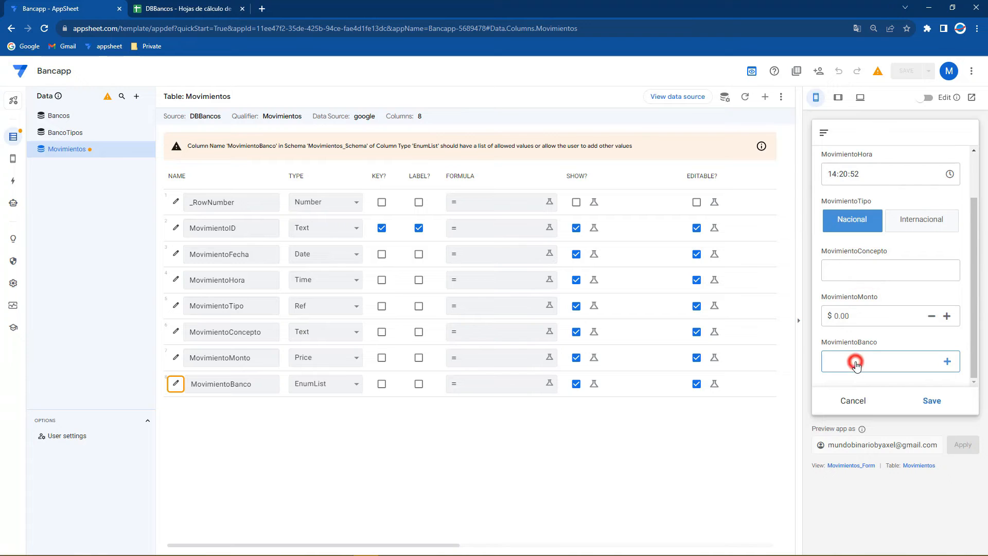
click(854, 180)
click(854, 202)
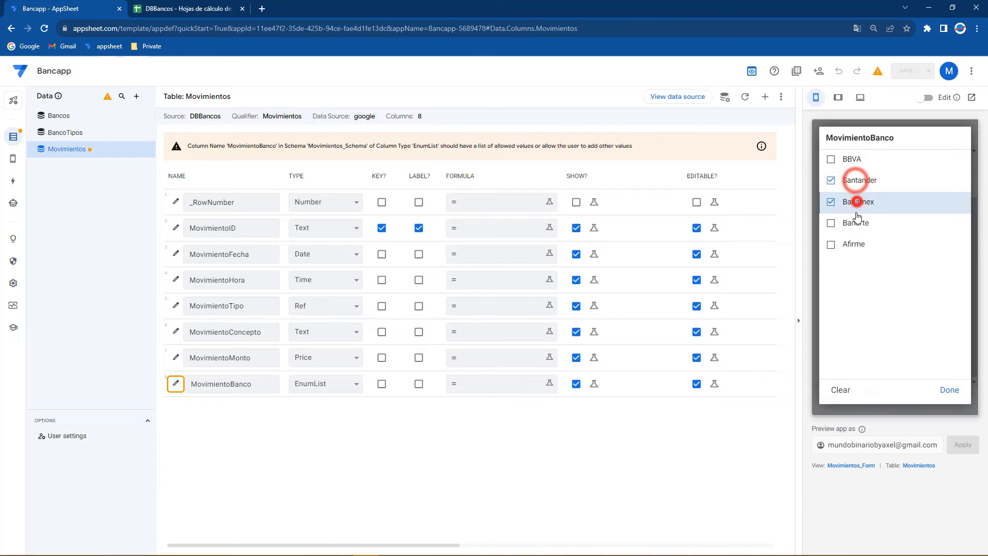
click(844, 222)
click(948, 390)
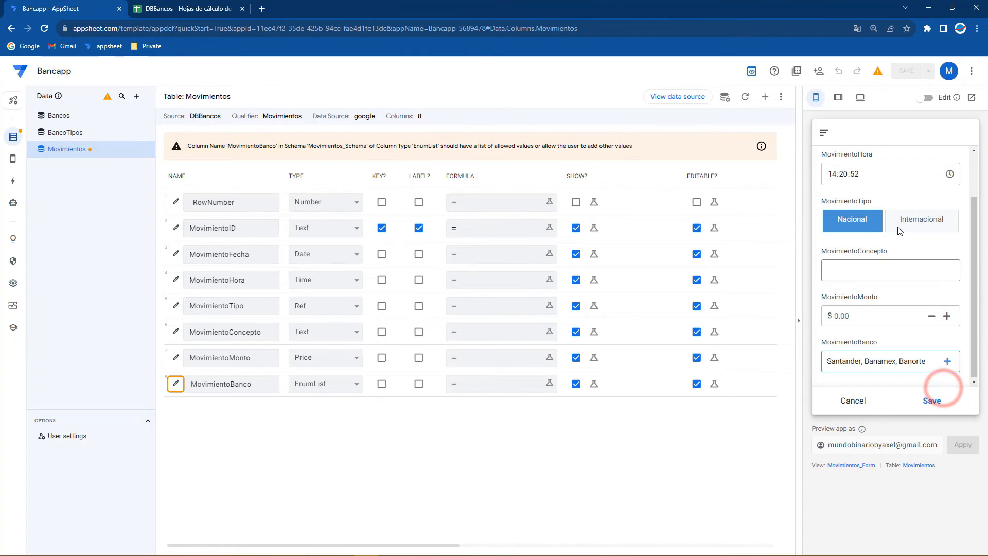
click(914, 229)
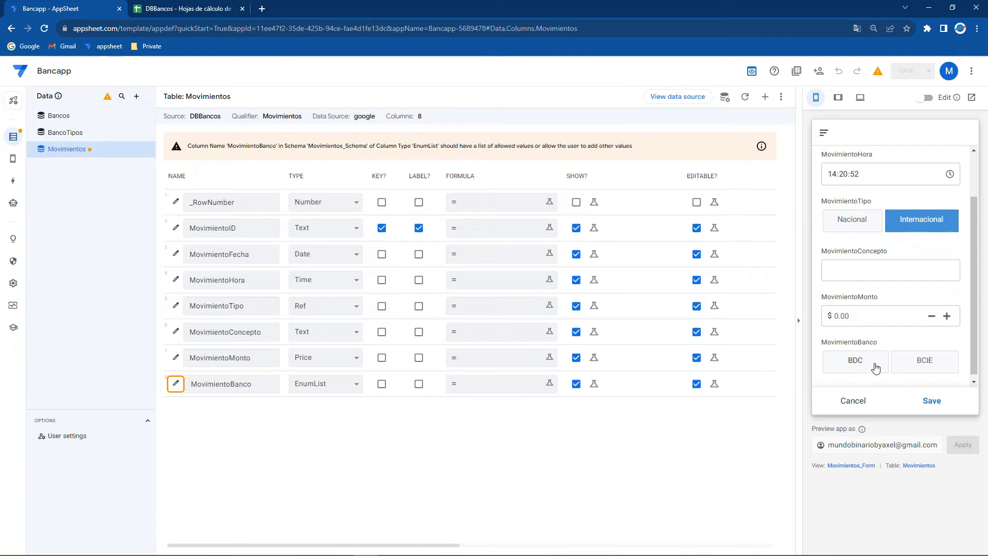
Set the input mode of the MovimientoBanco column to Dropdown and save the app.
click(176, 383)
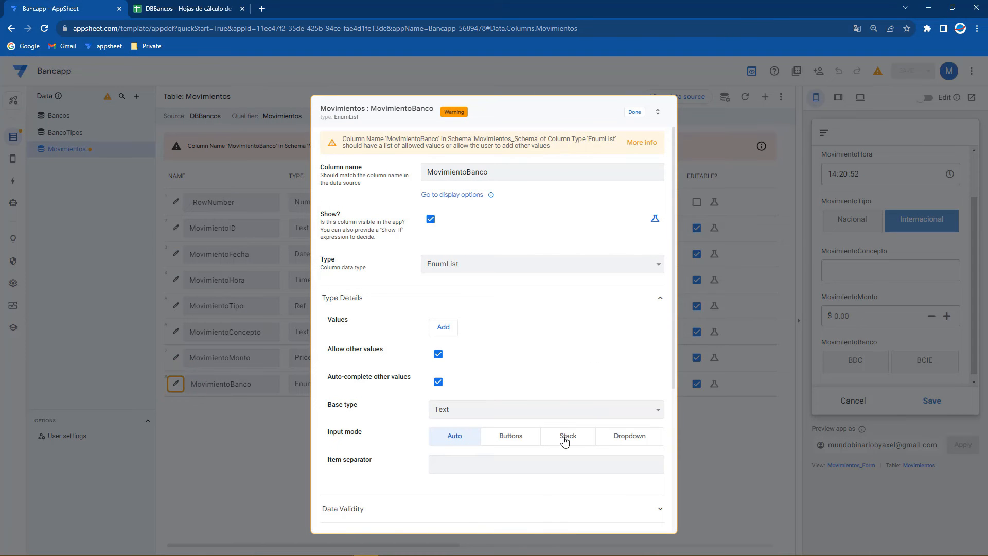
click(521, 438)
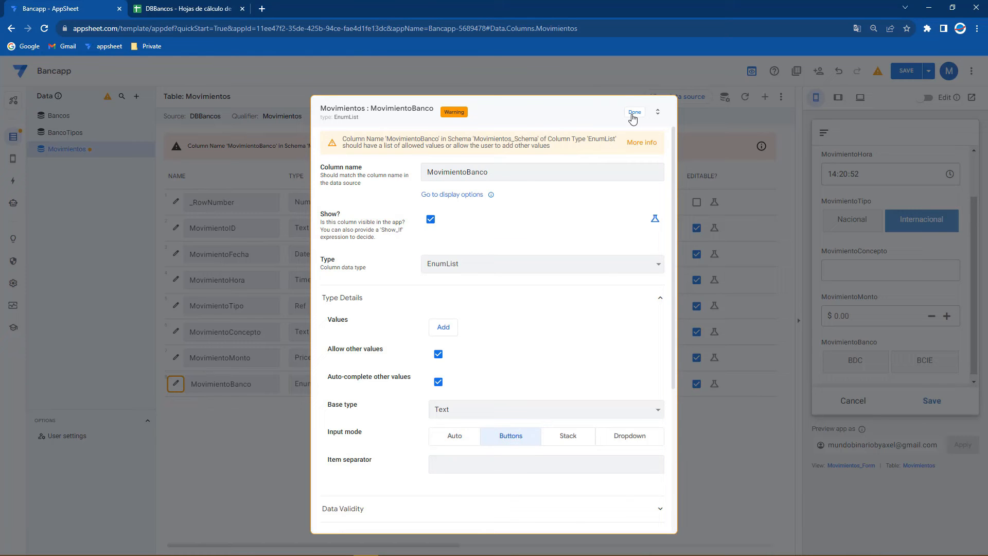
click(624, 436)
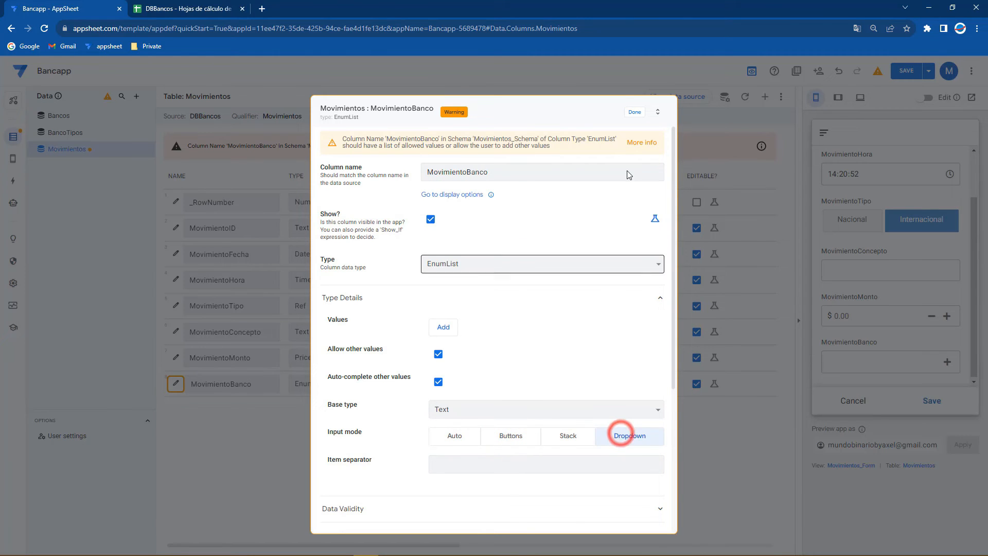
click(634, 112)
click(906, 72)
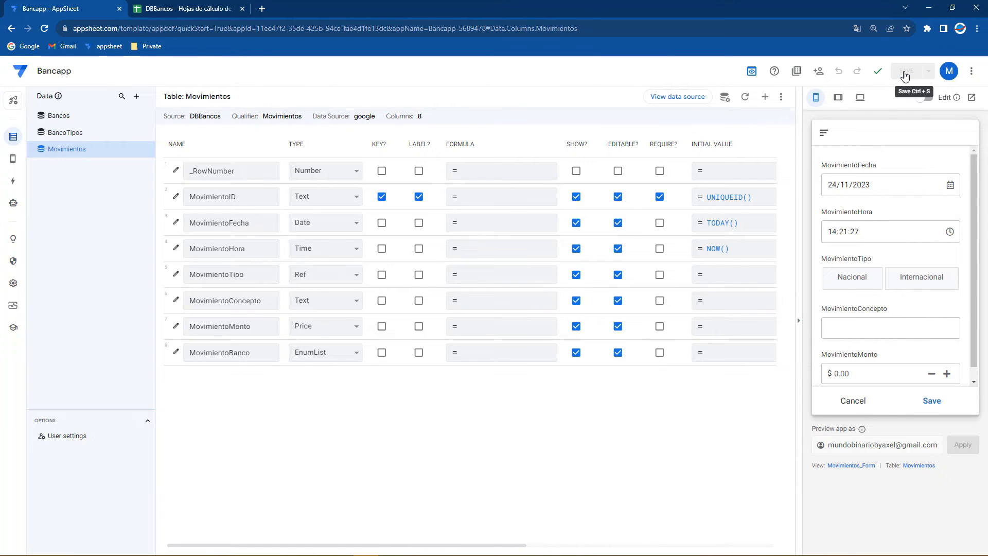
Test the preview form with MovimientoTipo Internacional, selecting BDC and BCIE in the MovimientoBanco dropdown.
click(916, 277)
scroll(893, 287, down, 1)
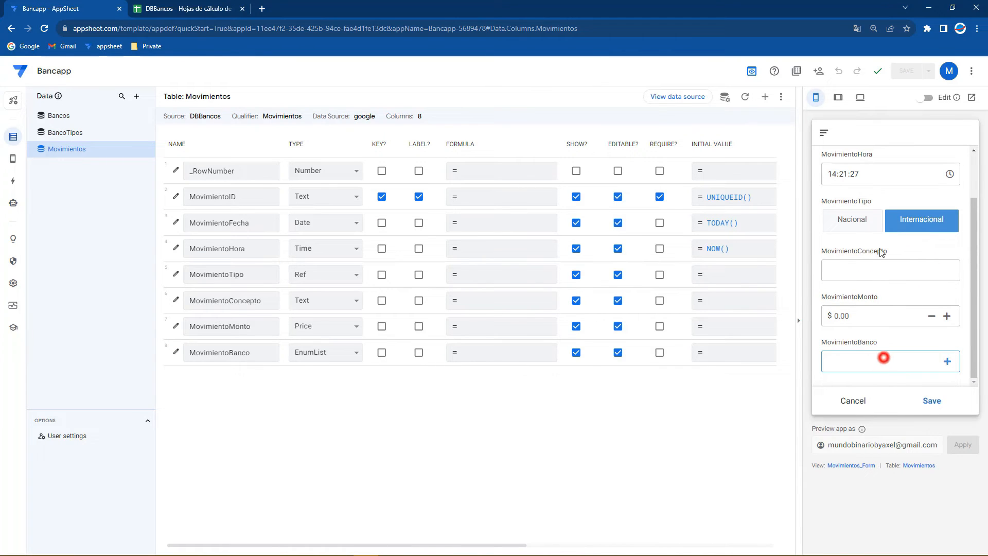
click(868, 360)
click(850, 155)
click(851, 176)
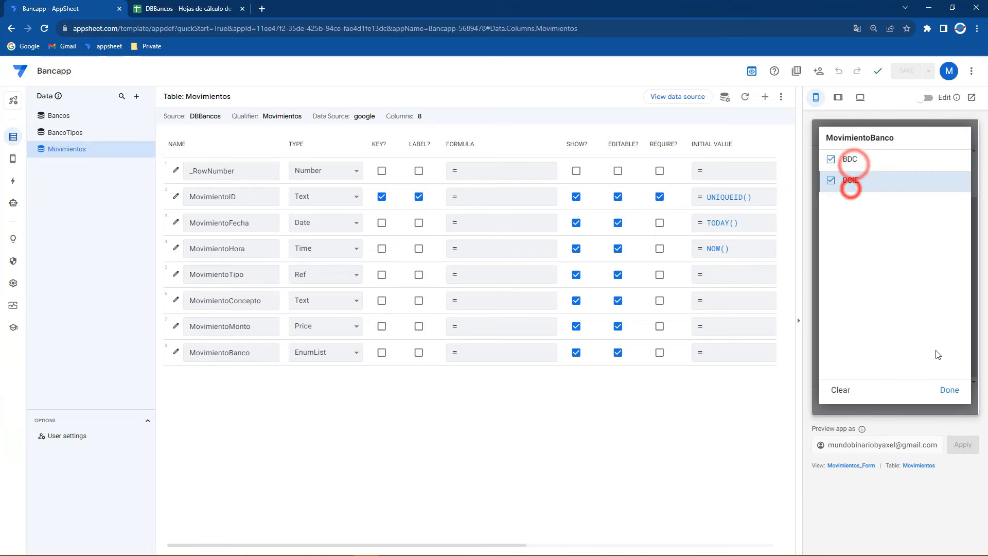
click(950, 386)
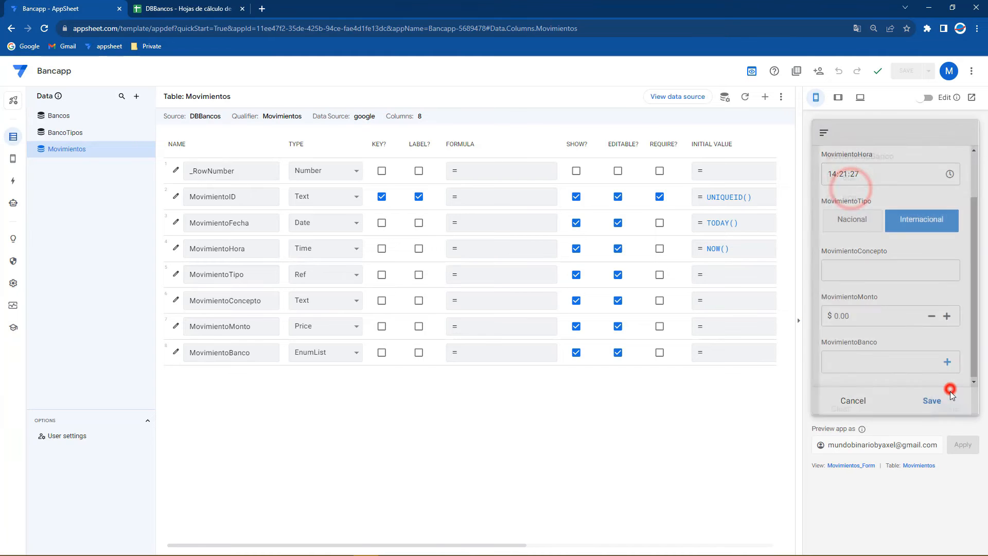
Test the preview form with MovimientoTipo Nacional by selecting Santander, Banamex and Banorte in MovimientoBanco, and discard the entry.
click(862, 227)
click(857, 363)
click(850, 175)
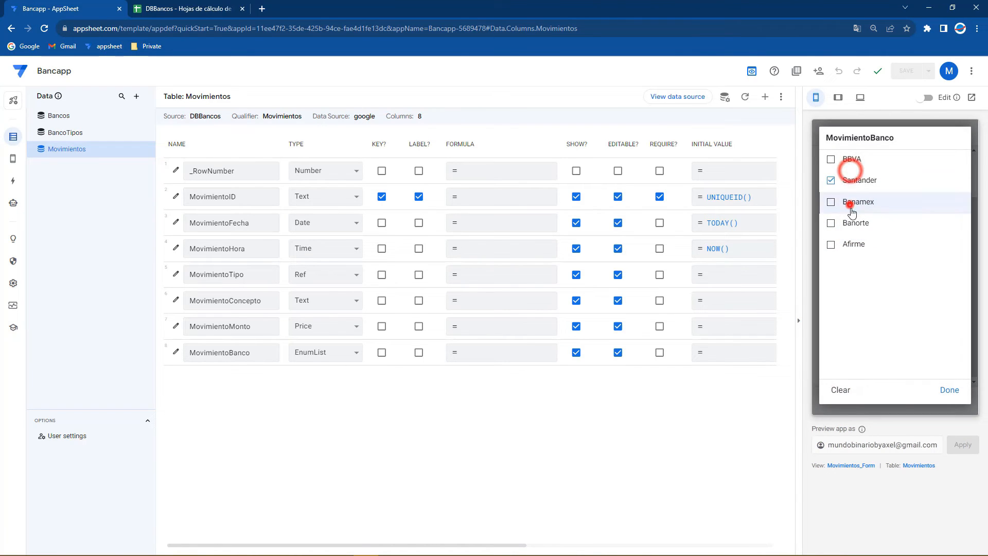
click(851, 204)
click(851, 224)
click(947, 389)
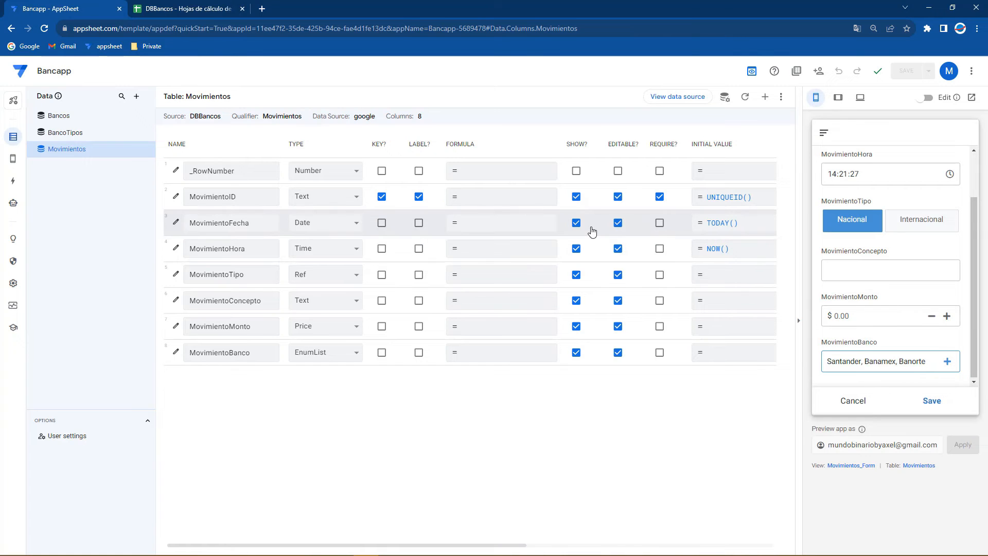
click(860, 401)
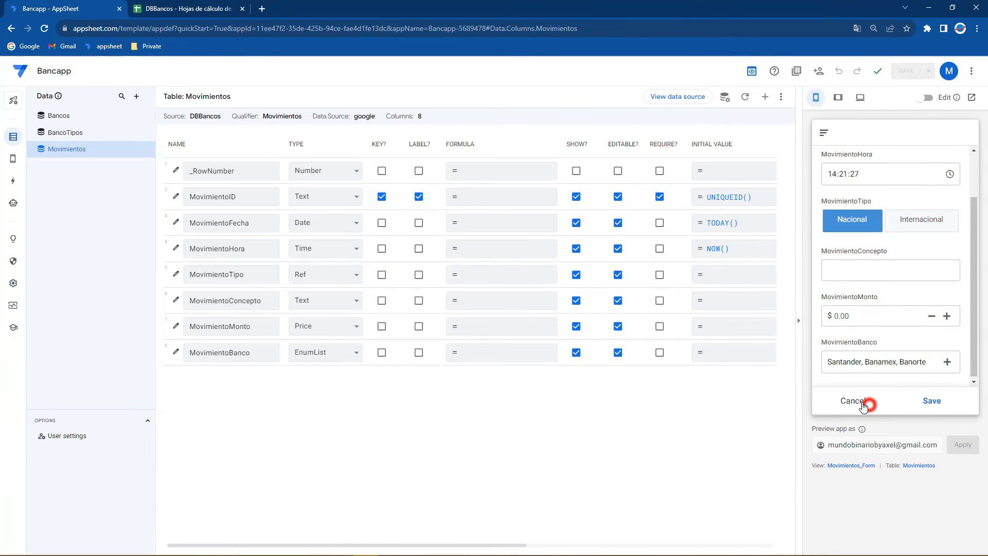
click(933, 255)
Set the BancoStatus of the Banamex record to Inactivo in the preview's Bancos view and save the record.
click(855, 399)
scroll(877, 250, down, 3)
click(878, 249)
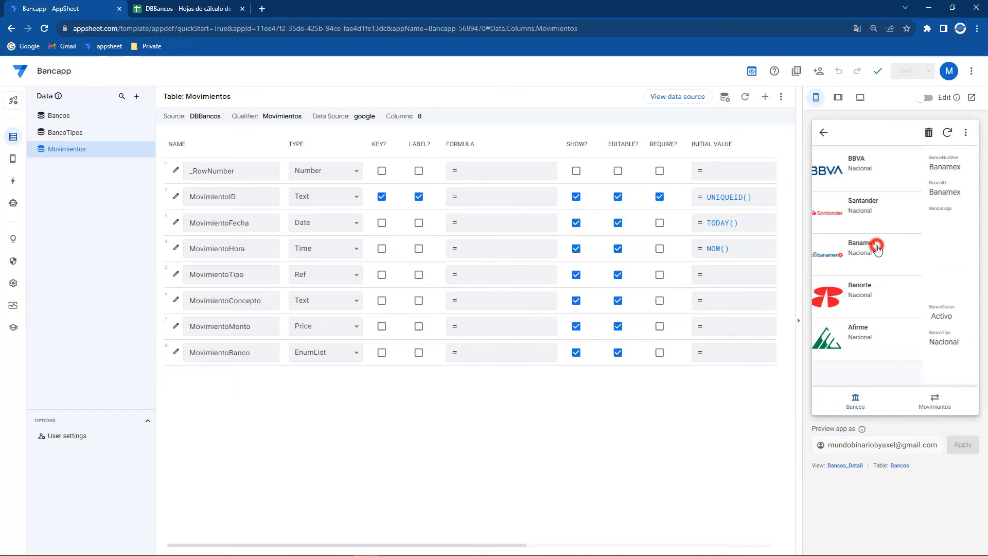
click(956, 366)
click(918, 355)
click(852, 355)
click(865, 311)
click(927, 400)
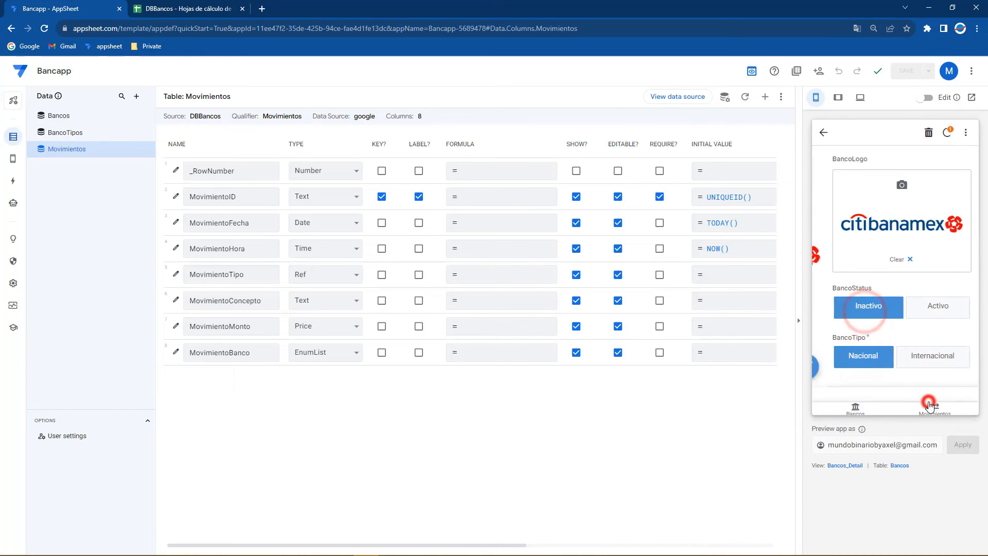
Set the BancoStatus of the Afirme record to Inactivo, save it and return to the preview's Bancos list.
click(823, 133)
click(877, 332)
click(953, 367)
scroll(891, 379, down, 3)
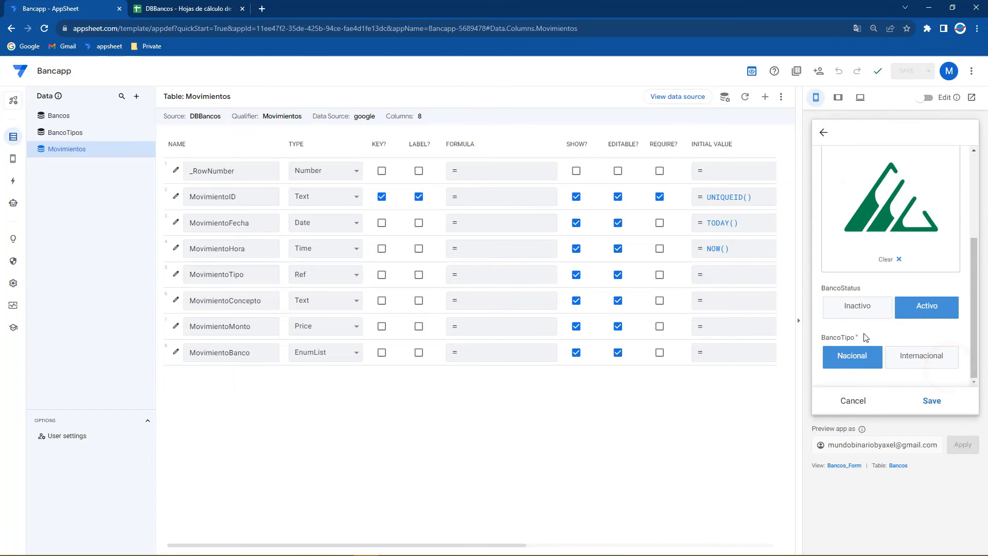
click(858, 305)
click(932, 400)
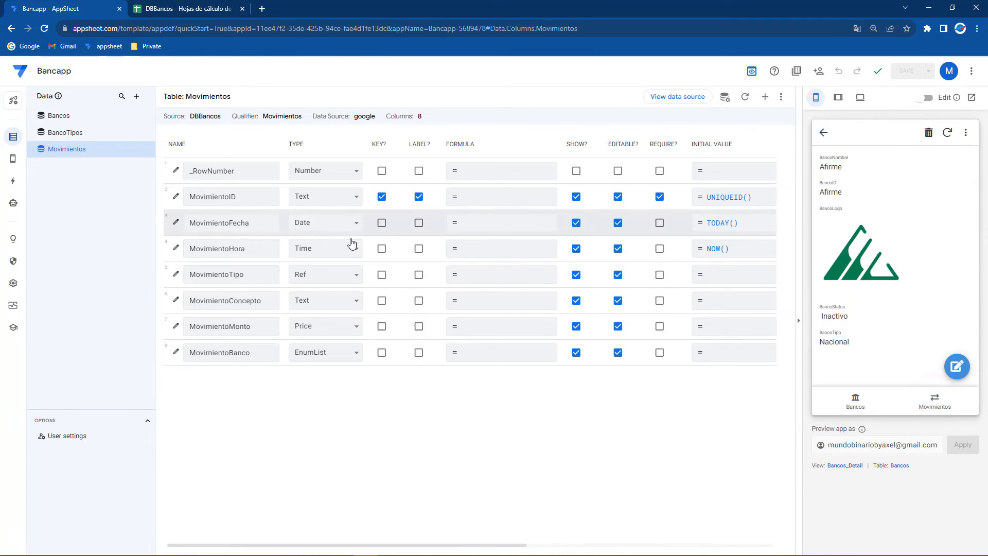
click(821, 129)
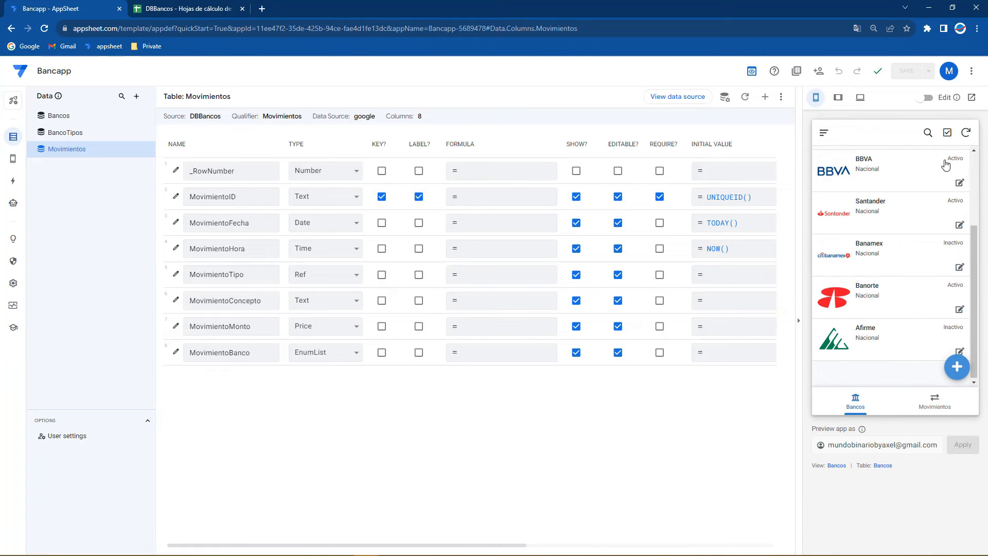
Create a new slice on the Bancos table and name it SLICEBancosActivos.
click(80, 116)
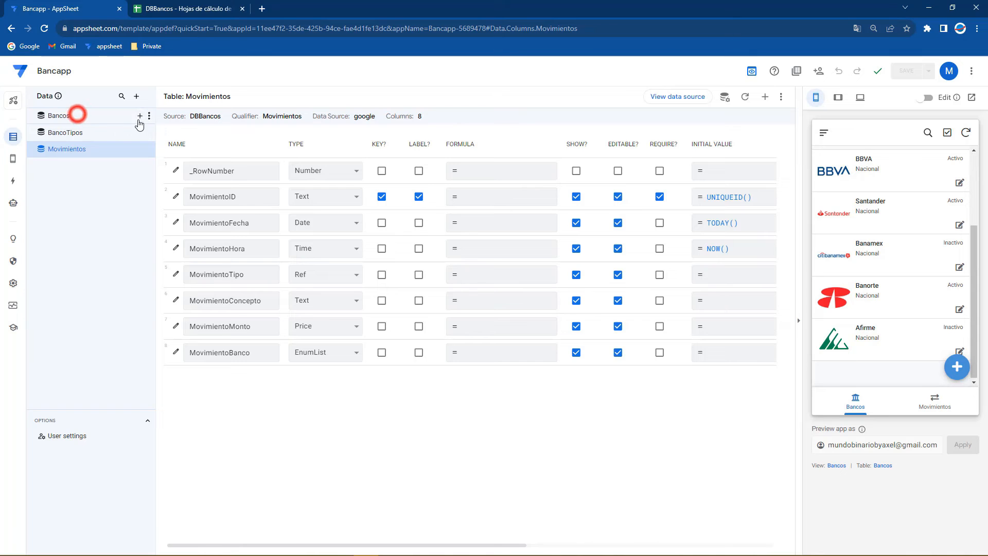
click(139, 116)
click(368, 376)
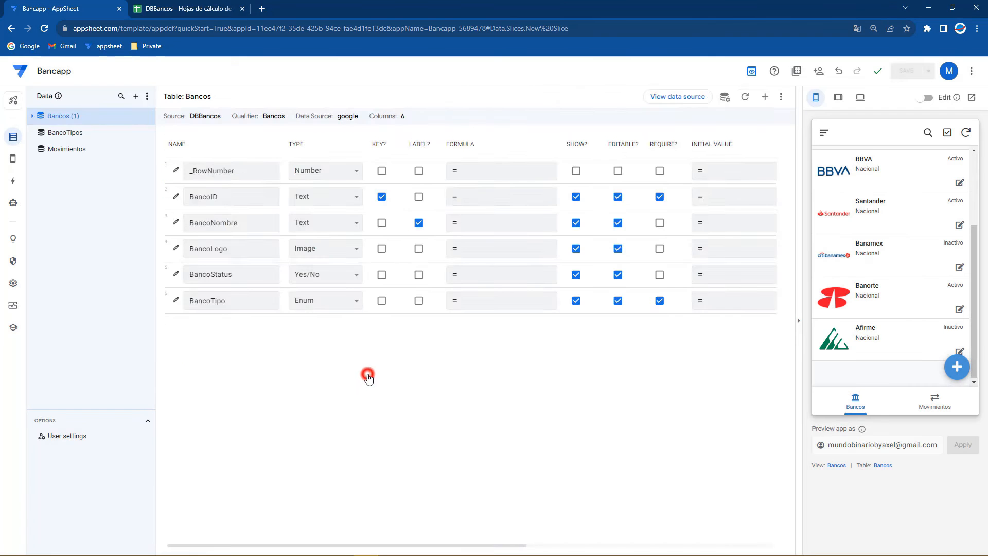
drag(307, 132, 196, 135)
text(SLICEBancosActivo)
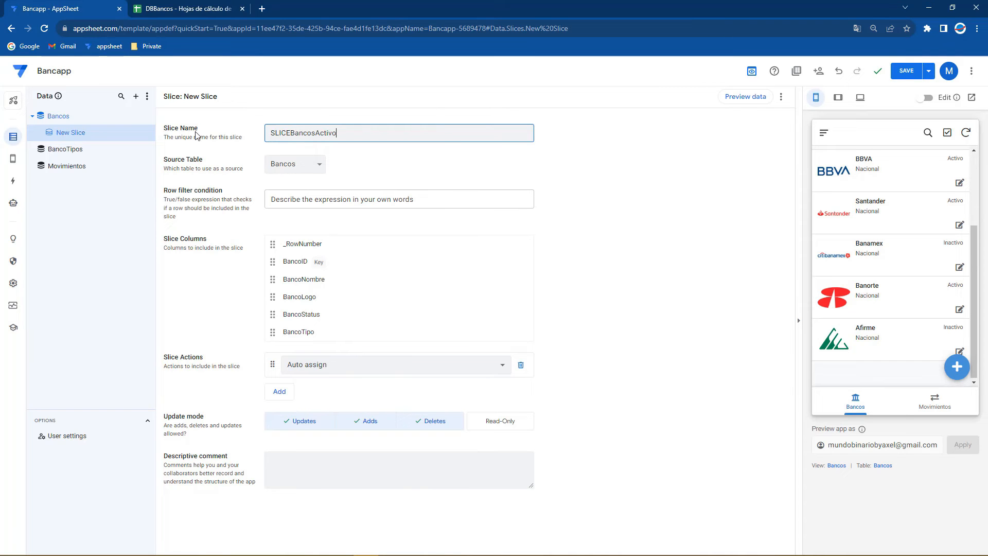
Set the row filter condition of the SLICEBancosActivos slice to [BancoStatus]=TRUE and save the app.
click(300, 197)
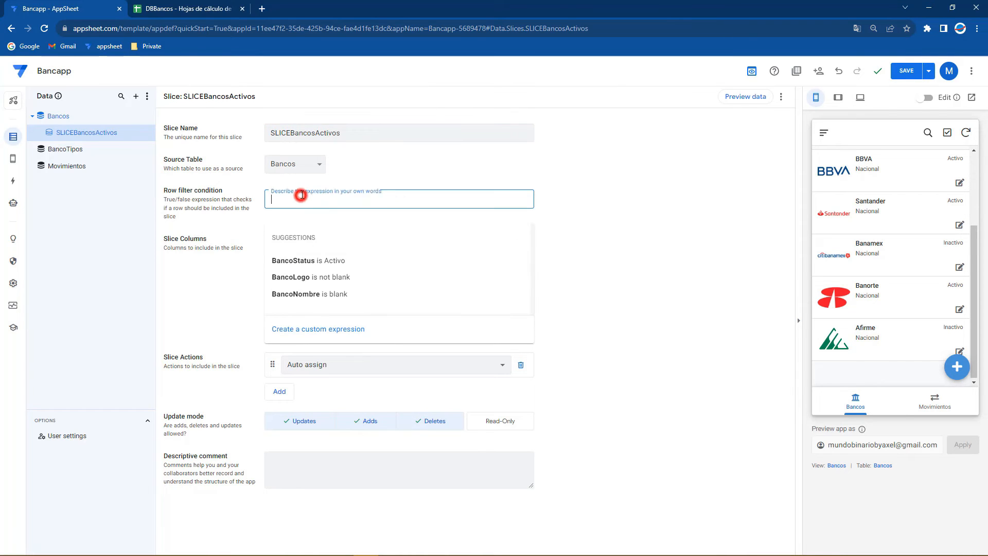
click(318, 324)
click(447, 270)
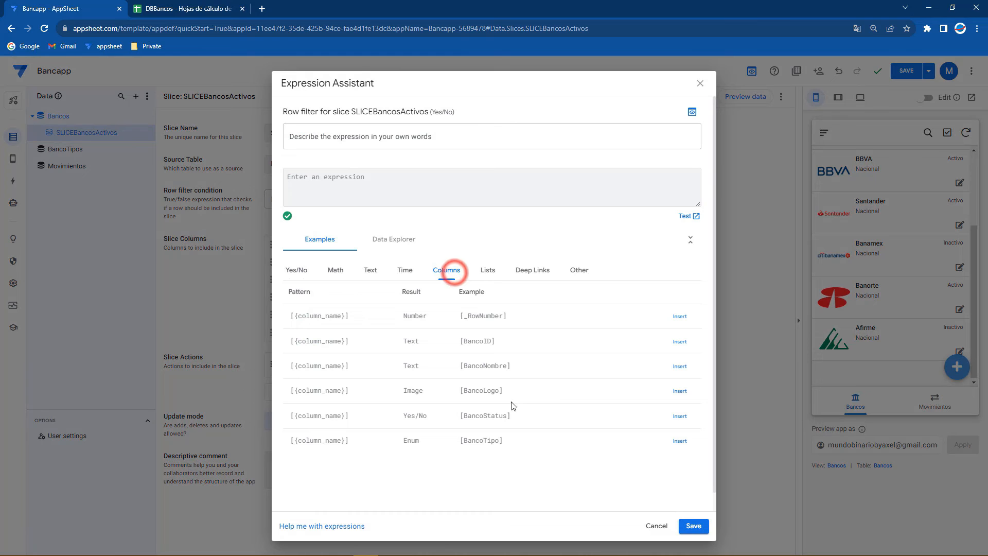
click(679, 416)
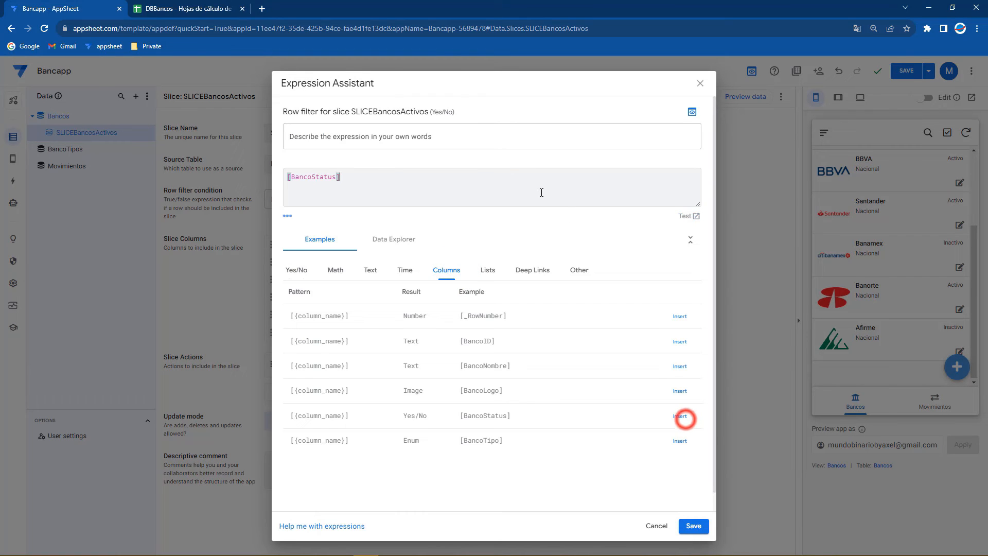
text(=TRUE)
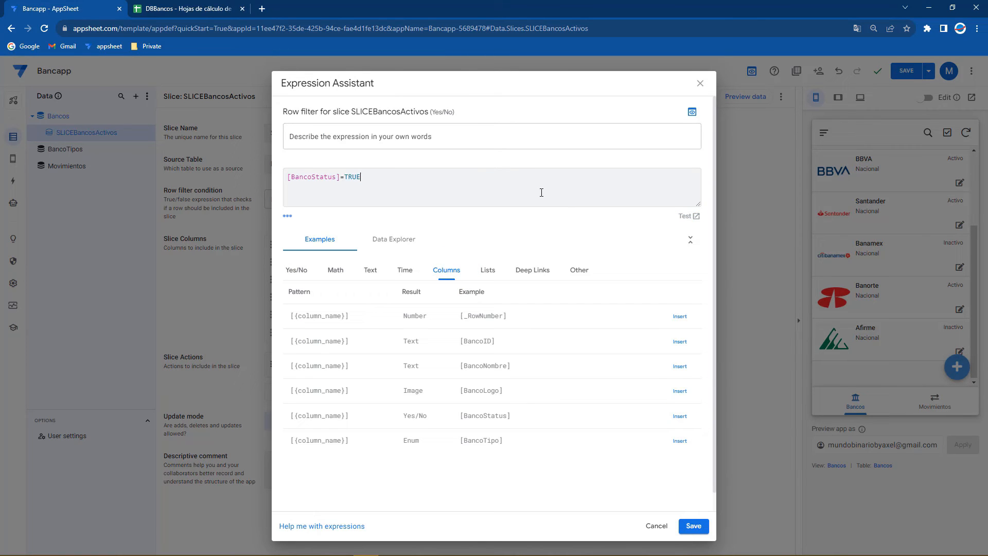
click(693, 525)
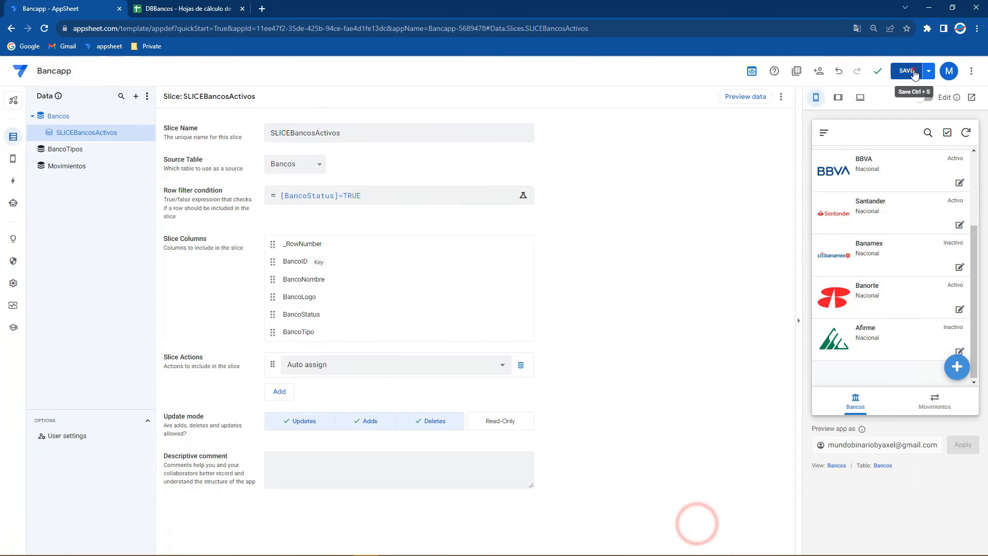
click(911, 71)
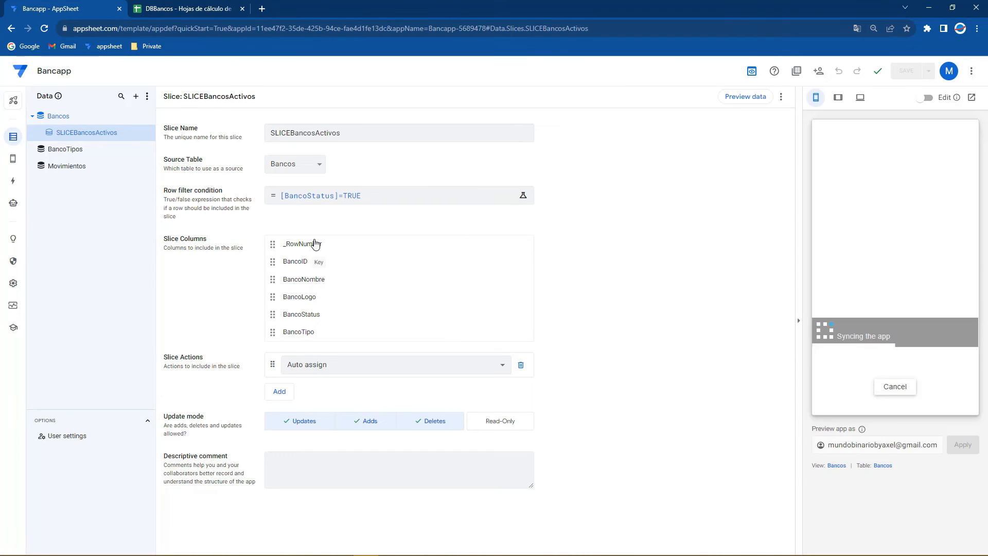
Switch to the DBBancos spreadsheet and examine the BancoStatus and BancoTipo values in the Bancos sheet.
click(190, 8)
click(69, 181)
drag(284, 226, 474, 265)
click(397, 245)
drag(438, 224, 77, 234)
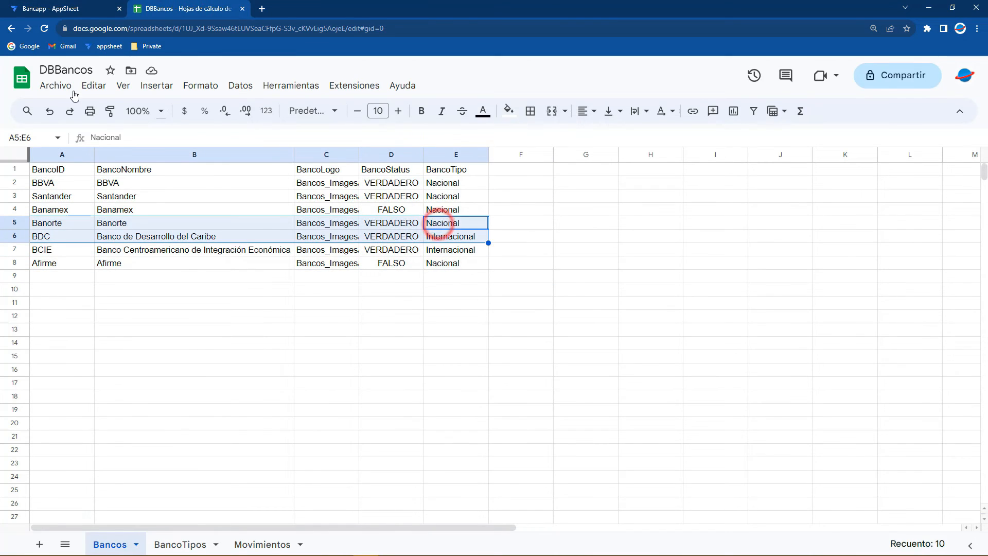
Switch back to AppSheet and open the columns of the Movimientos table.
click(67, 8)
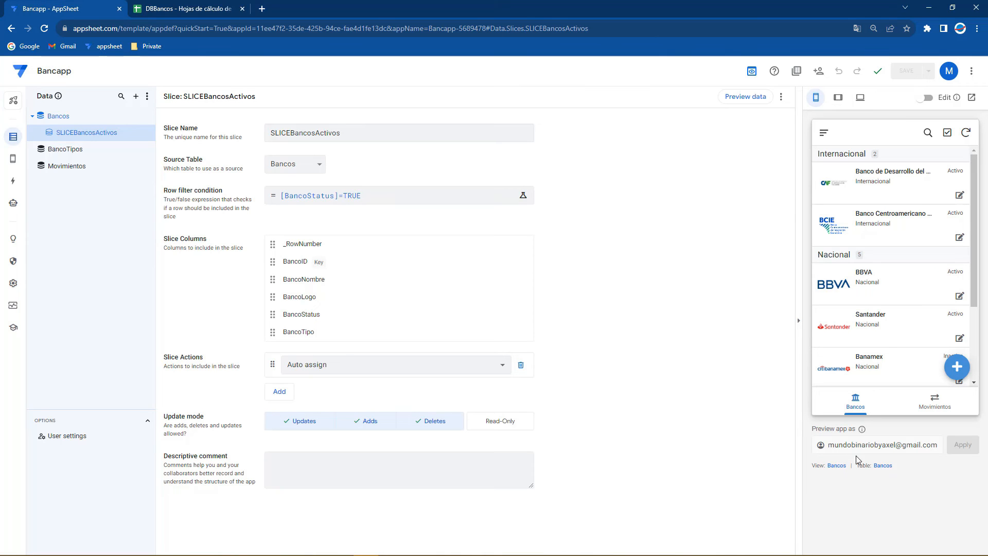
click(78, 165)
click(883, 466)
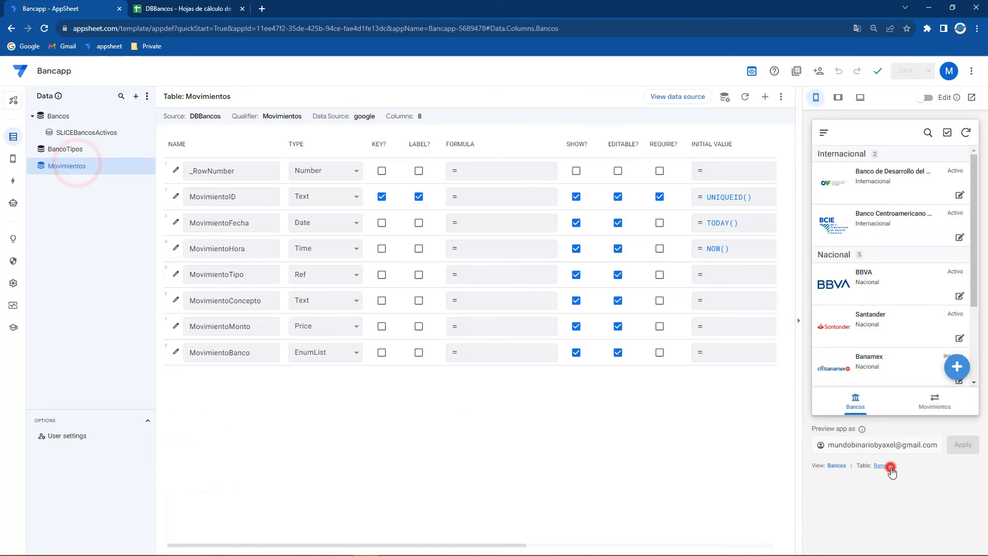
click(78, 164)
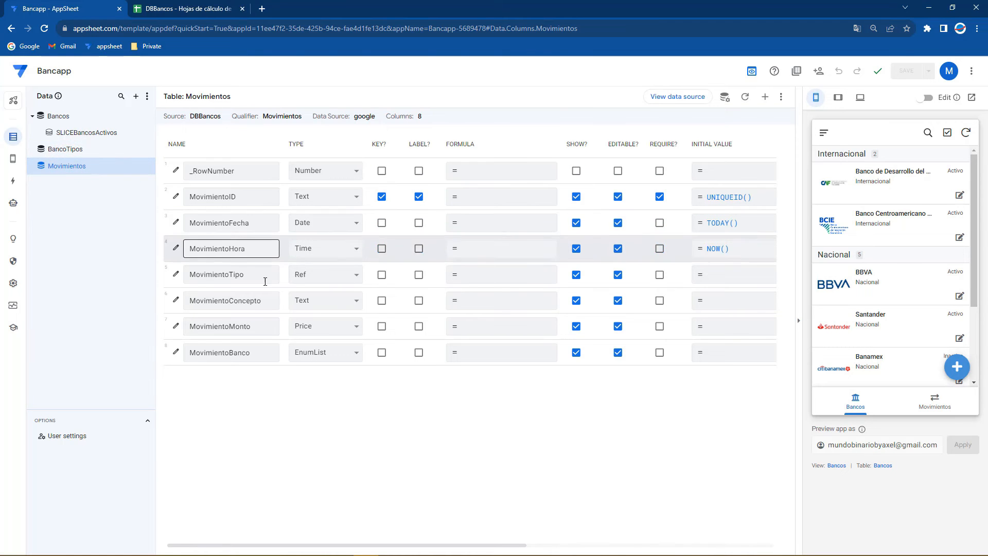
Replace Bancos with SLICEBancosActivos in the SELECT of MovimientoBanco's Valid If expression, close the column settings and save the app.
click(176, 352)
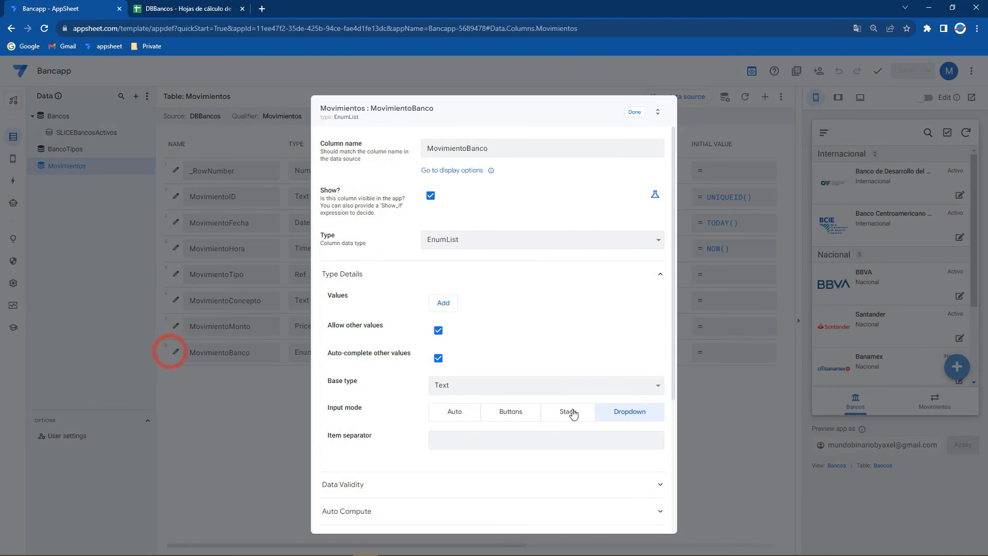
scroll(426, 422, down, 3)
click(355, 329)
click(495, 354)
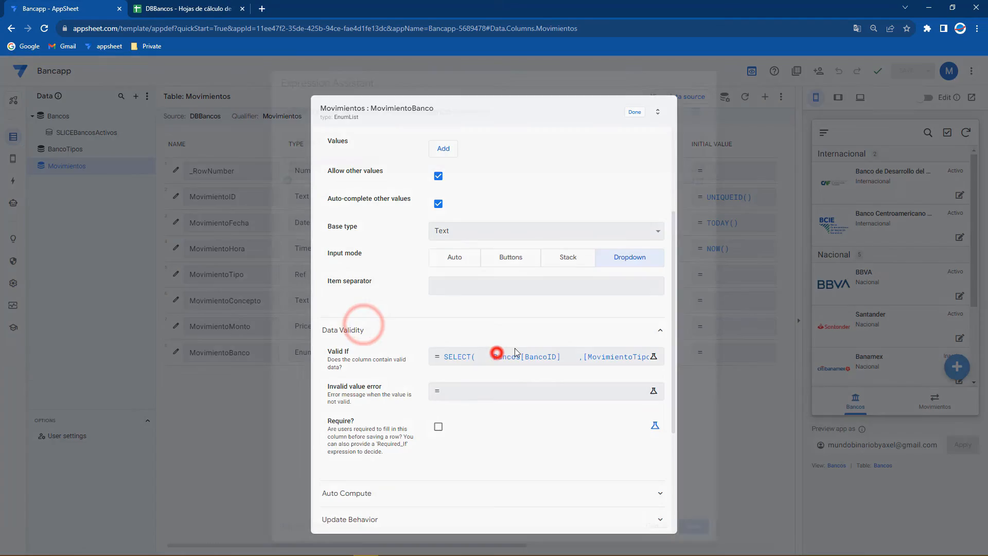
click(693, 165)
click(447, 172)
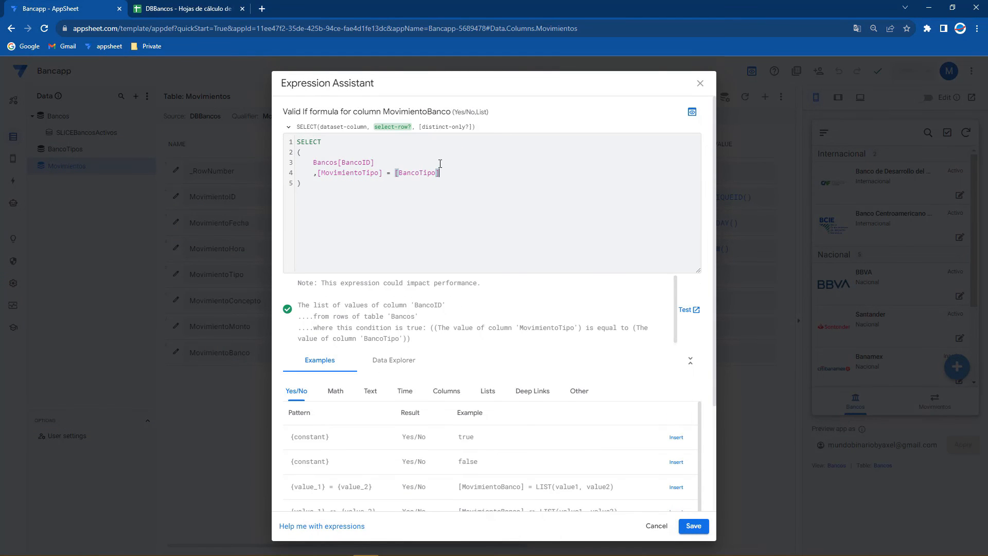
double_click(329, 162)
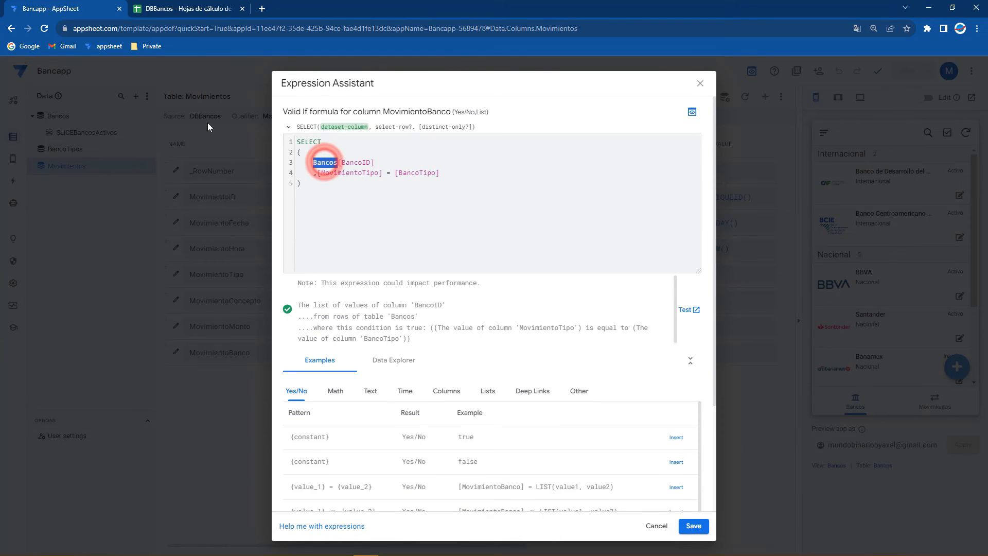
text(SLICE)
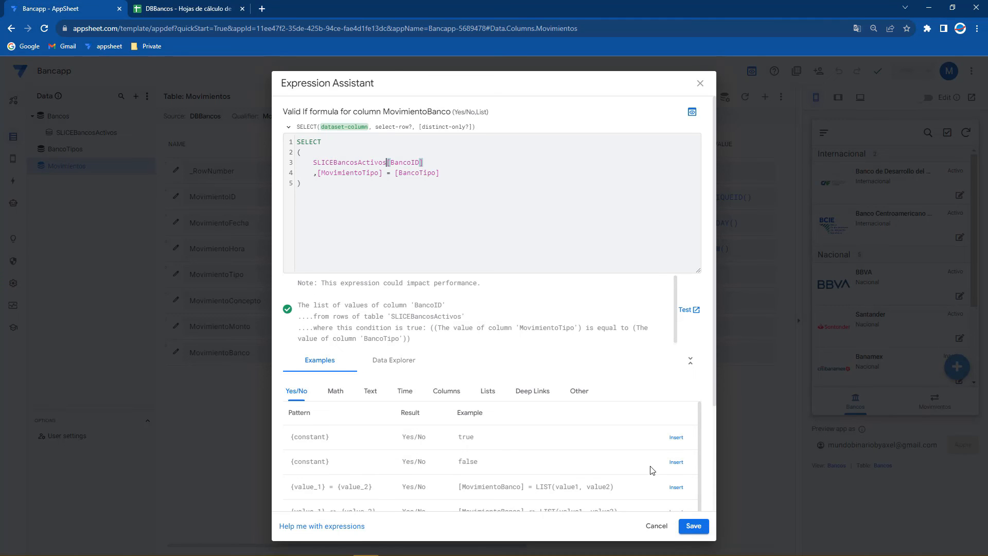
click(693, 525)
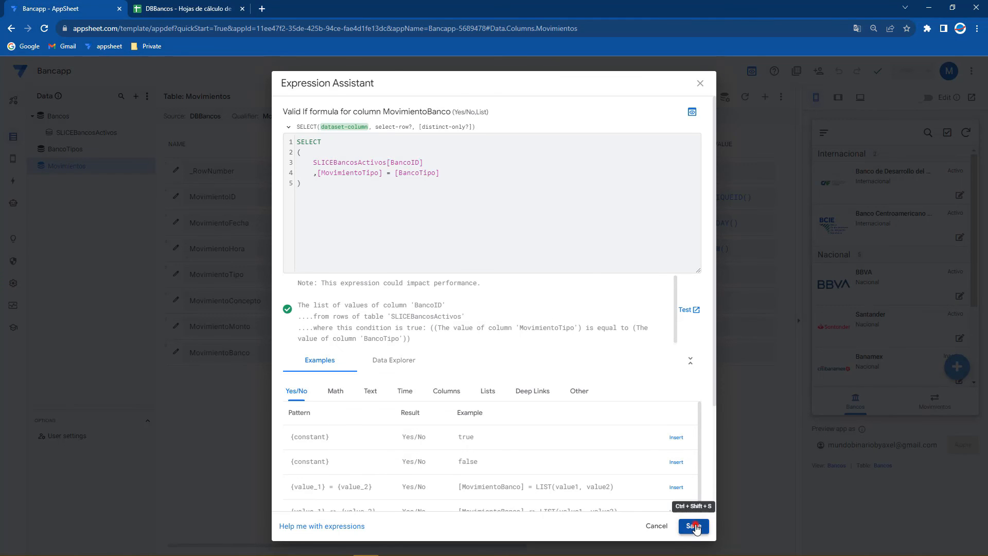
click(636, 113)
click(915, 74)
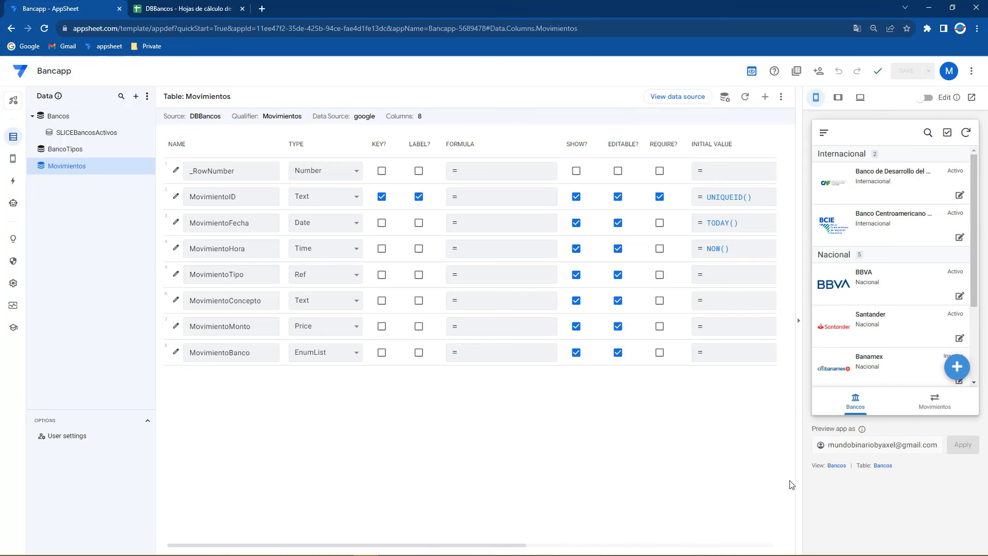
Start a new movement in the preview with MovimientoTipo Nacional and check the options offered for MovimientoBanco.
click(920, 406)
click(956, 367)
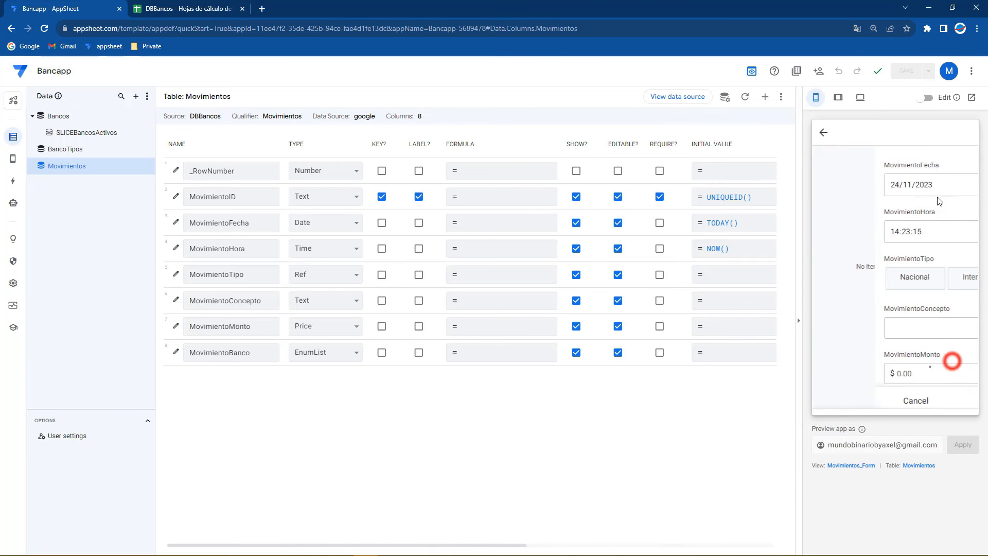
click(865, 282)
click(901, 359)
click(905, 361)
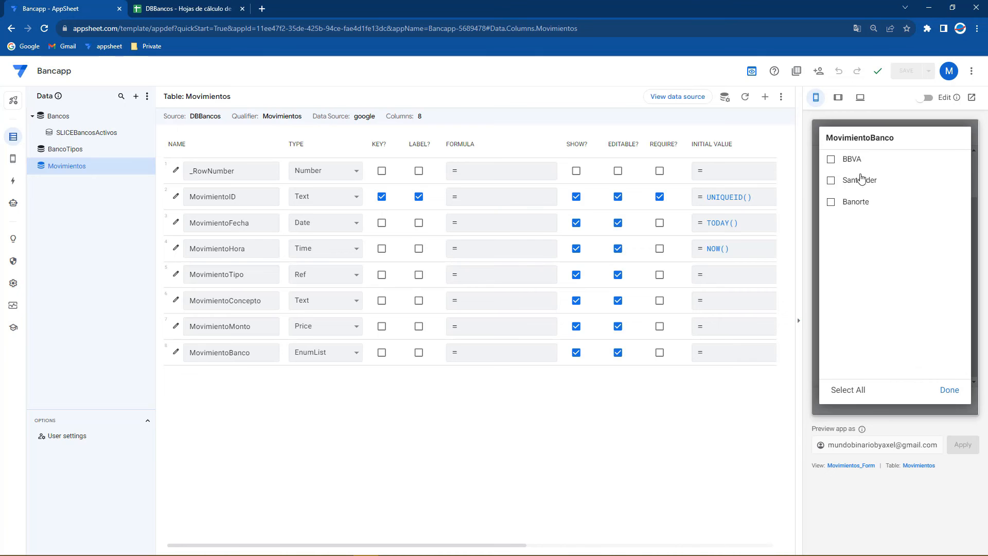
click(948, 393)
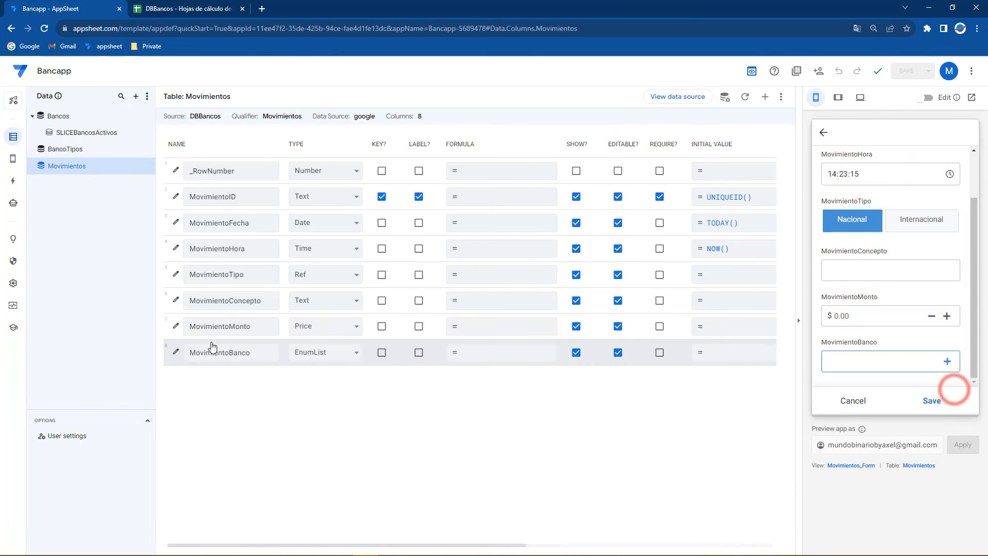
Replace SLICEBancosActivos with Bancos in the SELECT of MovimientoBanco's Valid If expression.
click(173, 354)
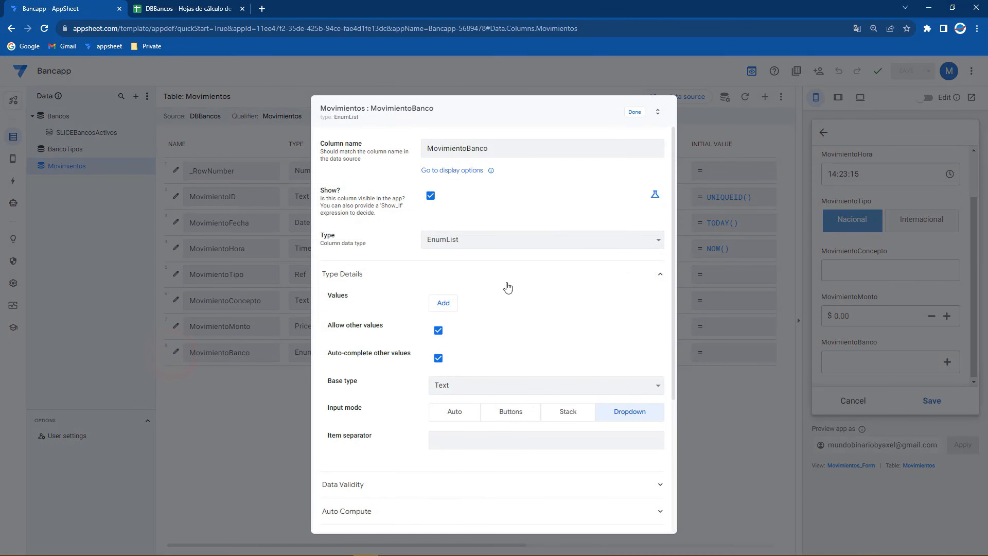
scroll(432, 276, down, 3)
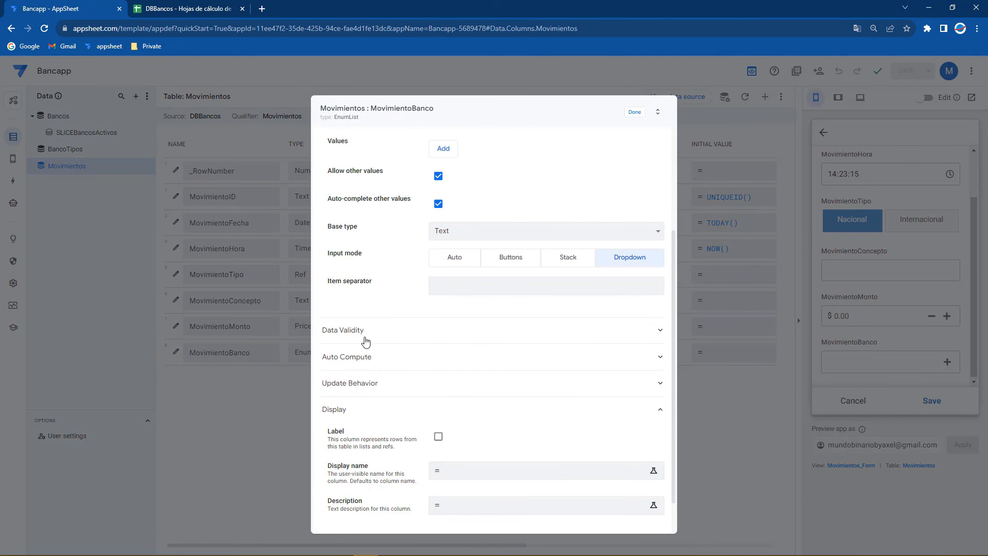
click(364, 331)
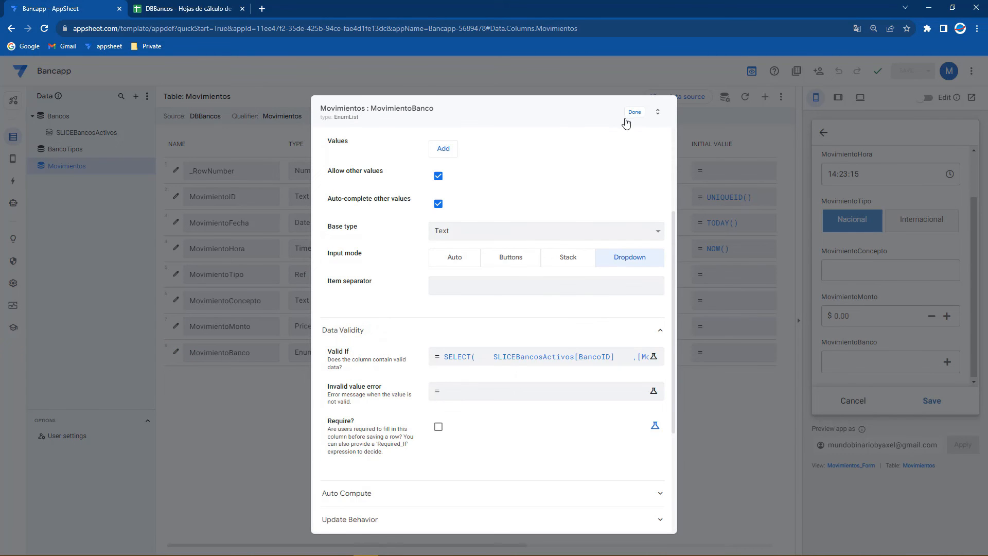
scroll(626, 122, up, 3)
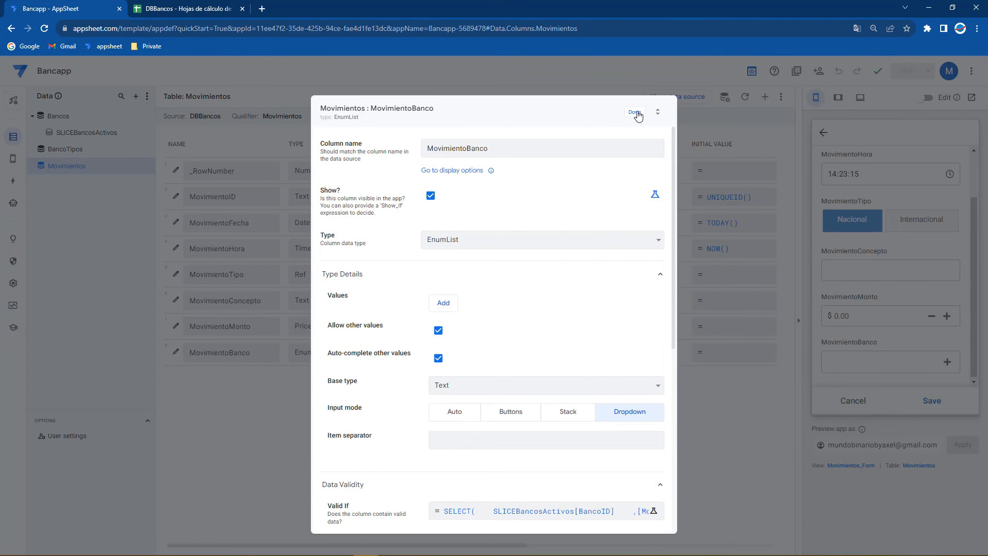
scroll(487, 371, down, 3)
click(499, 361)
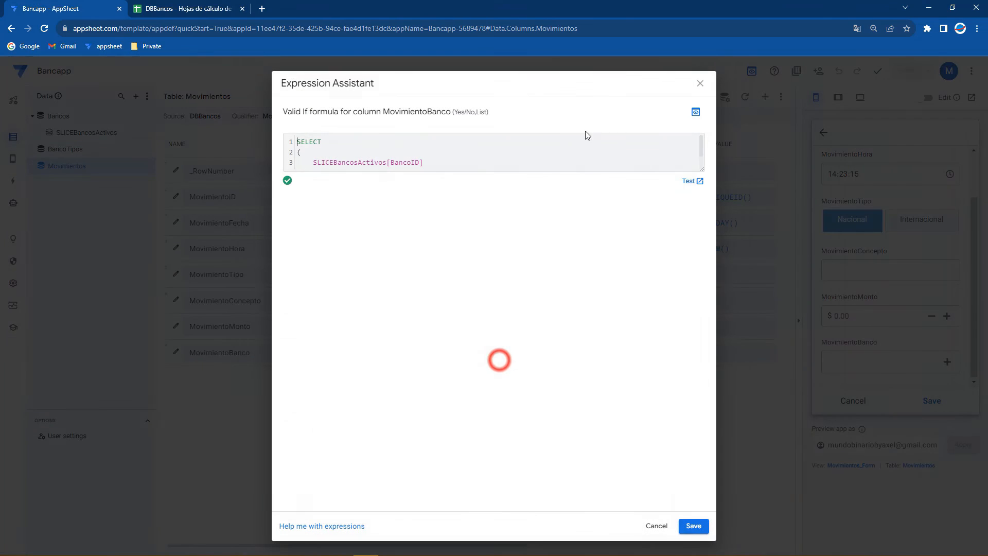
click(697, 165)
double_click(342, 163)
text(Banco)
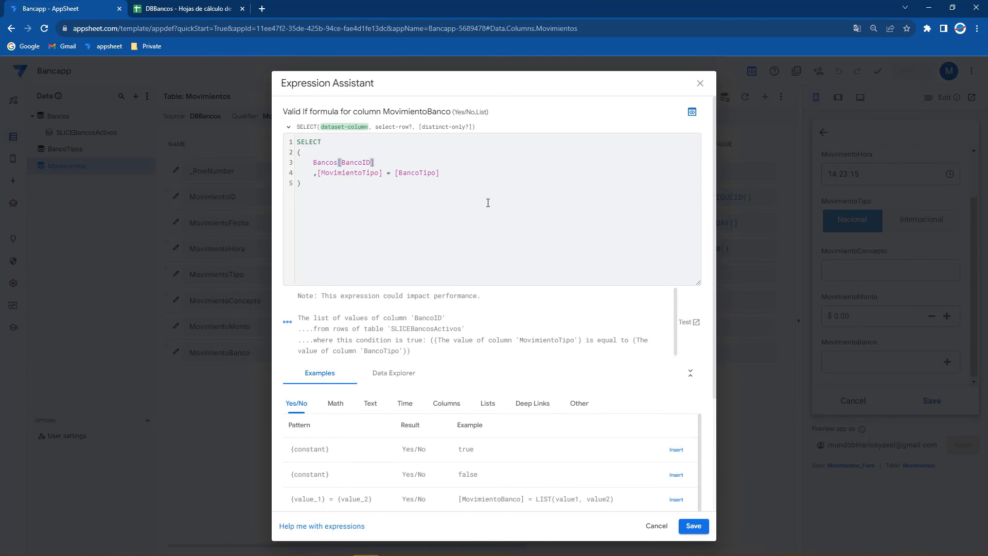
Wrap the SELECT condition in AND with [BancoStatus] = TRUE as second condition, accept the expression, close the column settings and save the app.
click(319, 174)
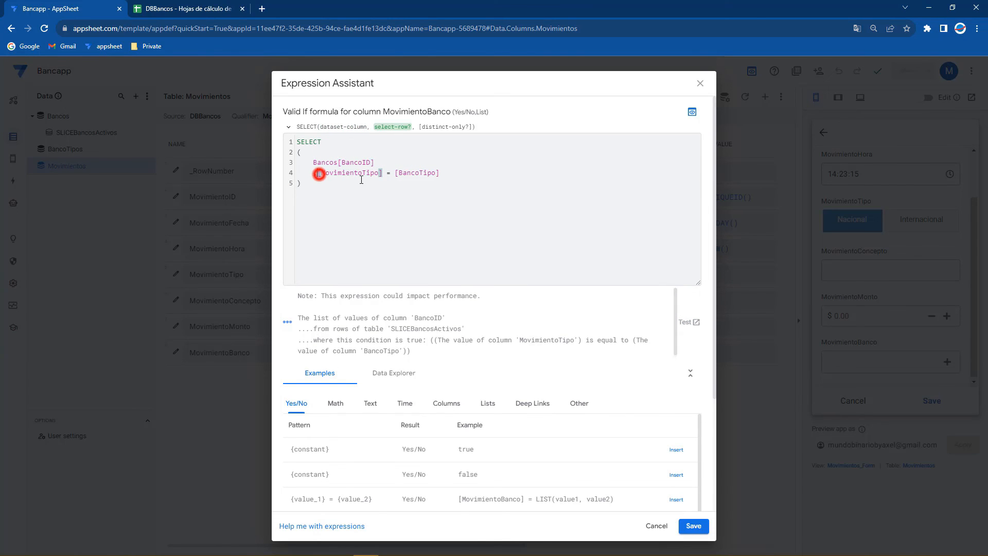
text(AND)
key(Return)
text(()
key(Return)
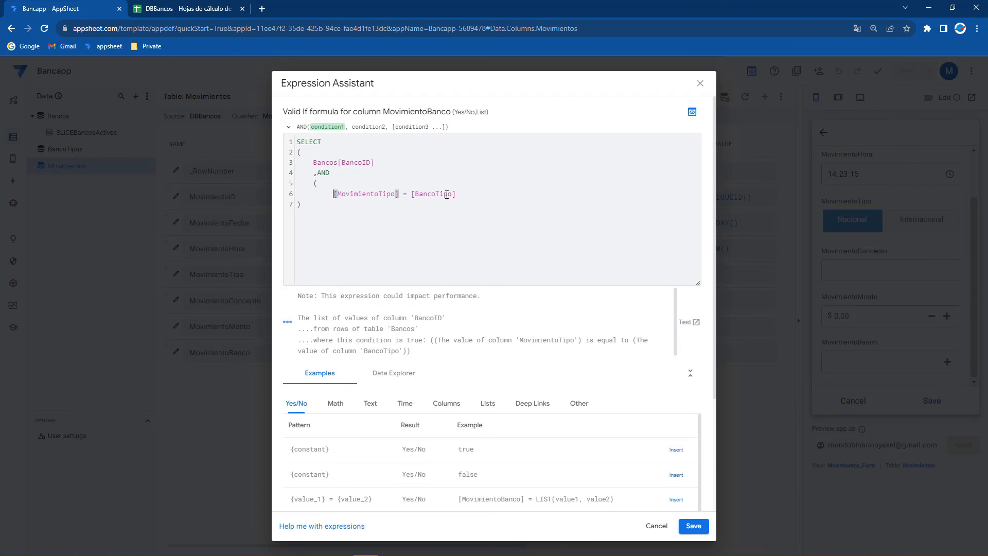
key(Return)
text(,[)
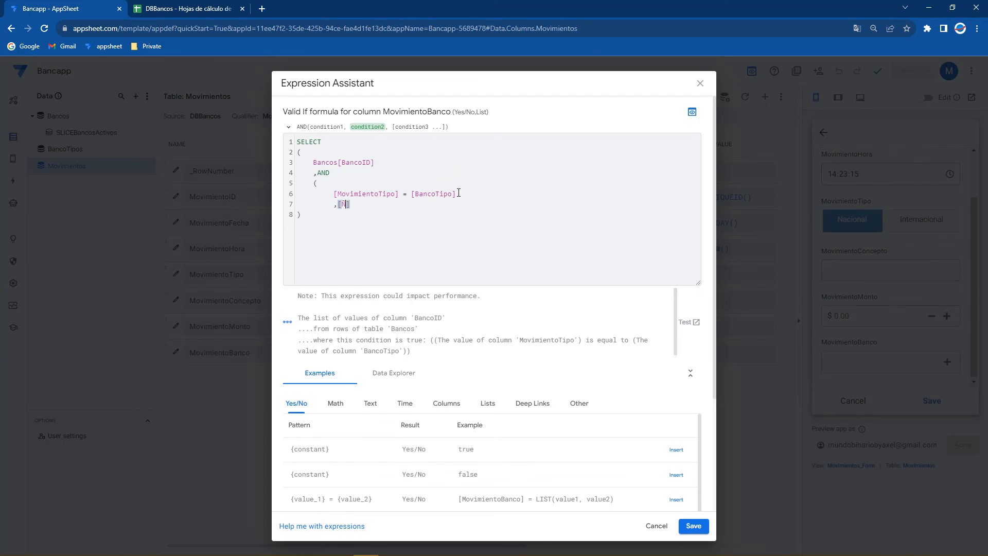
text(Banc)
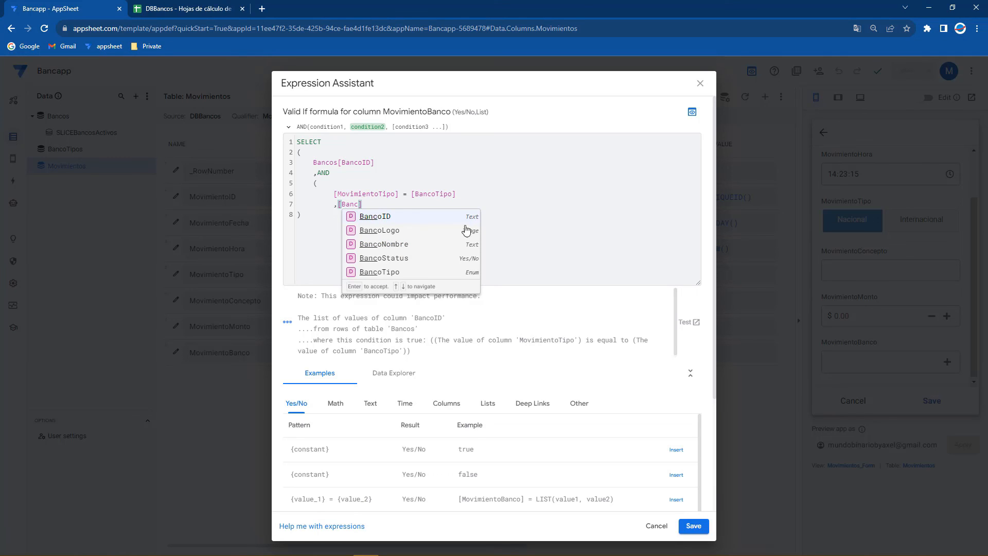
click(401, 258)
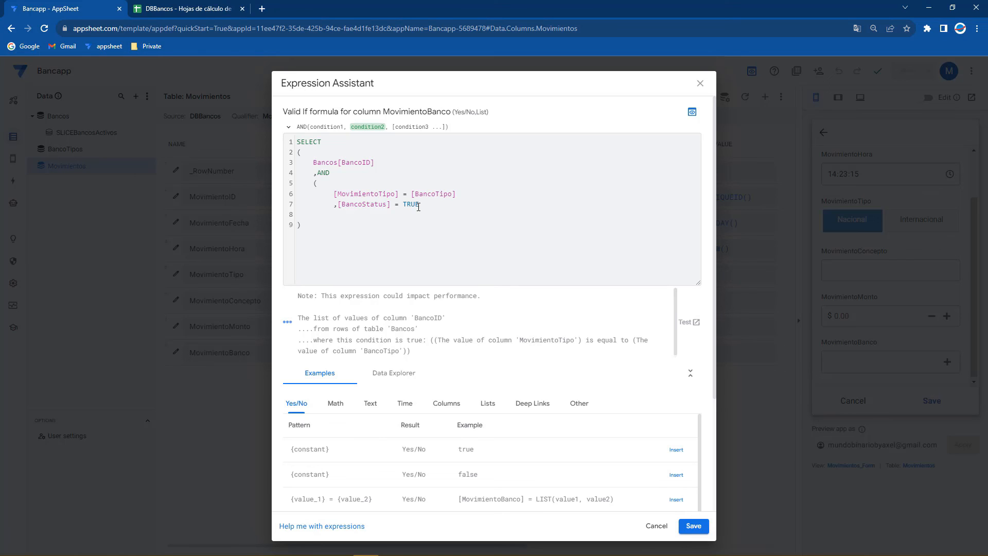
text())
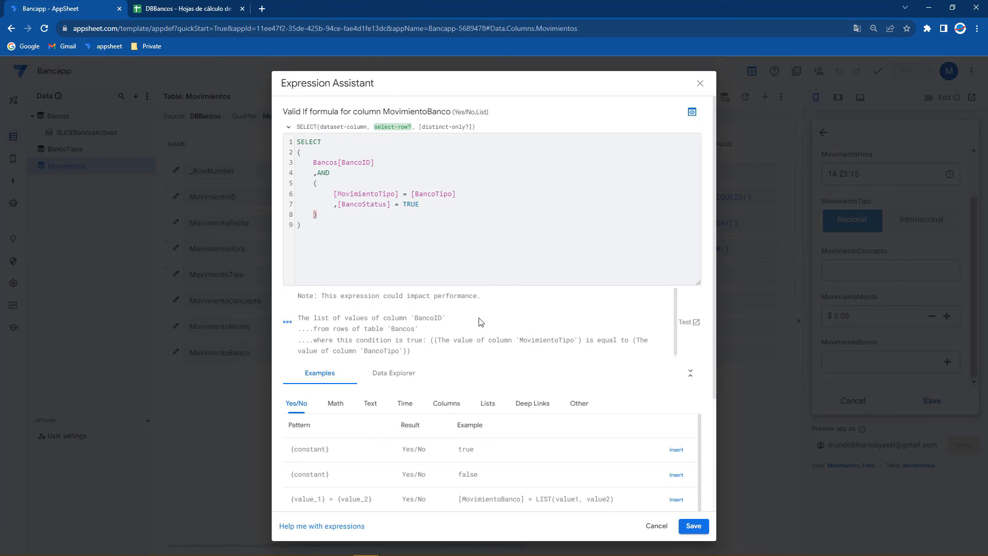
click(693, 525)
click(638, 116)
click(905, 71)
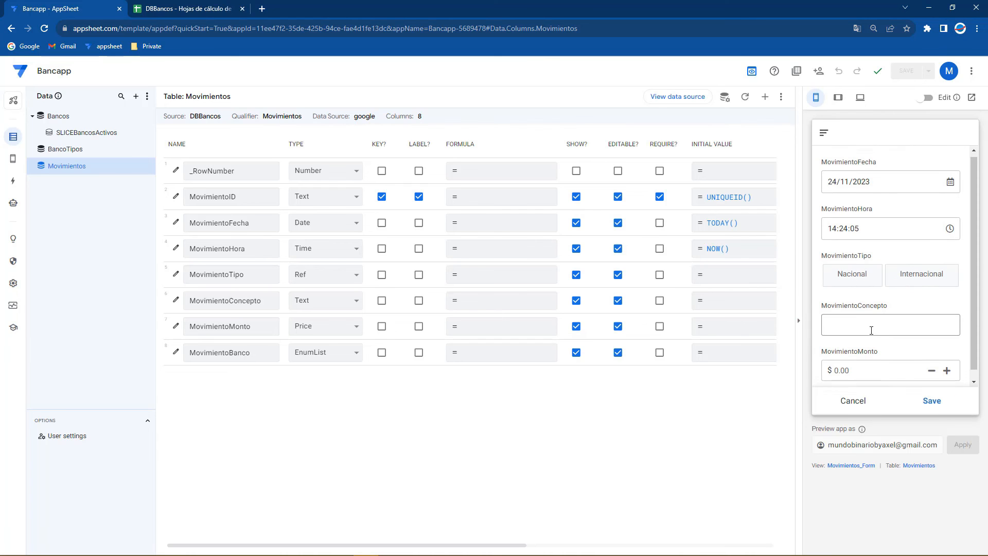
Set MovimientoTipo to Nacional in the preview form and check the options offered for MovimientoBanco.
click(866, 265)
scroll(865, 288, down, 1)
click(863, 350)
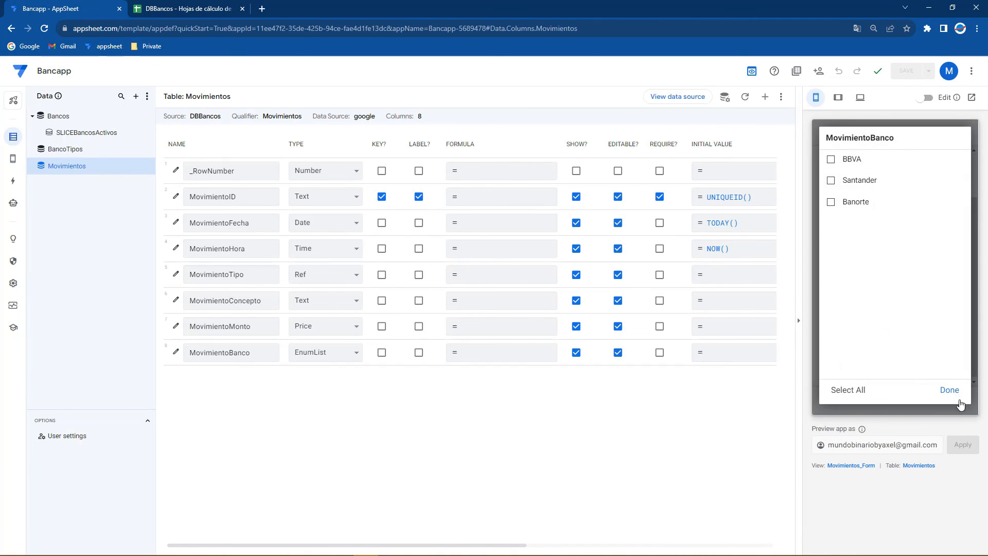
click(953, 386)
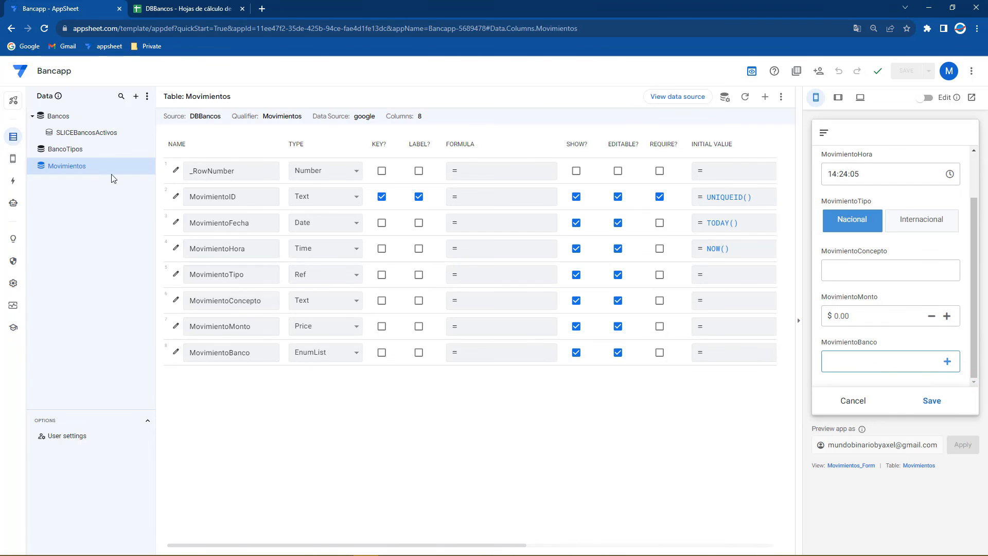
Review the row filter of SLICEBancosActivos, return to the Movimientos table and change MovimientoBanco's type to Enum.
click(82, 135)
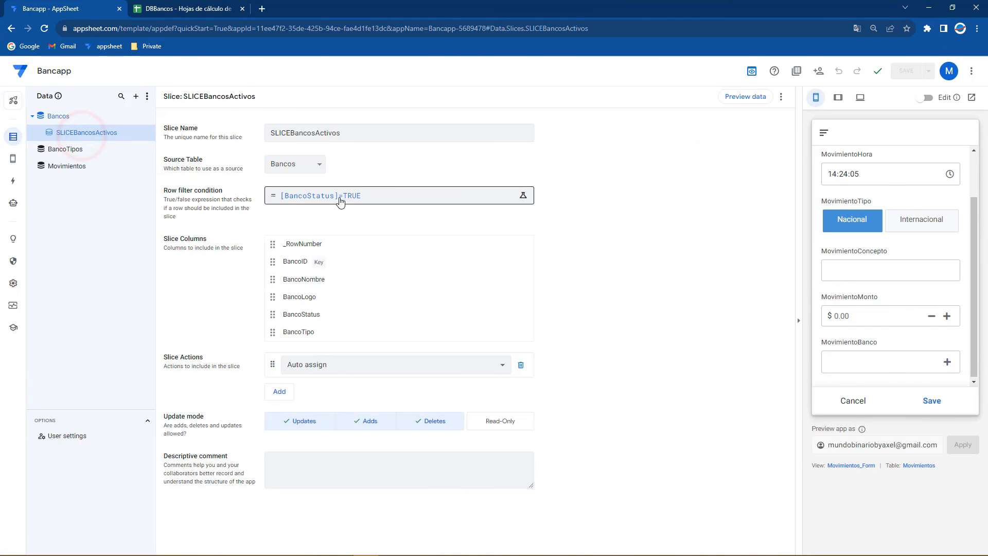
click(82, 168)
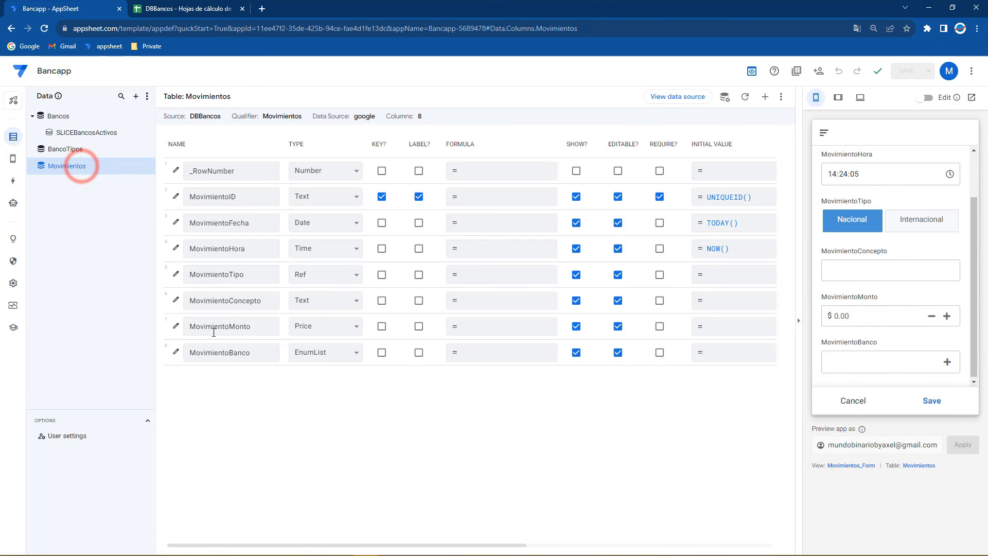
click(311, 354)
key(Down)
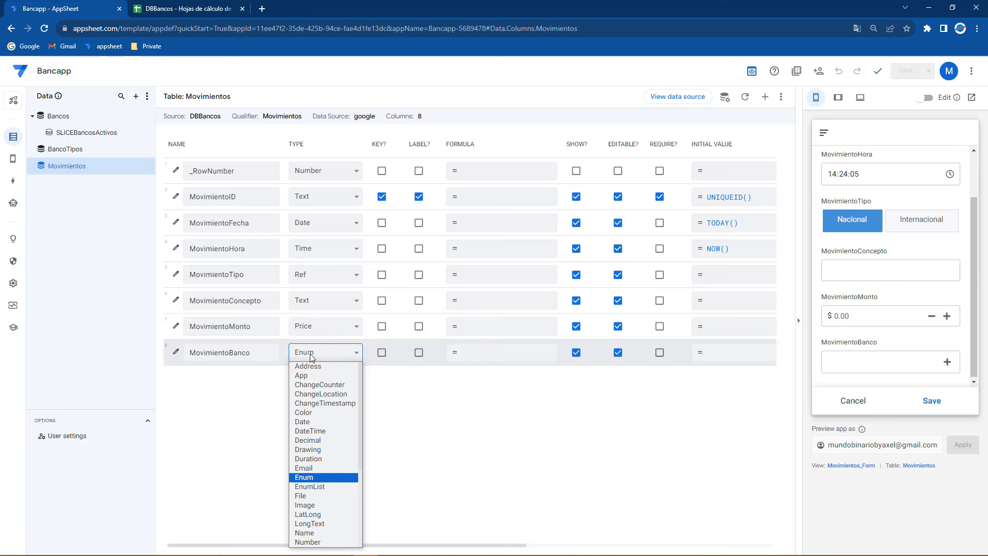
key(Return)
Test single selection in the preview's MovimientoBanco dropdown, ending with BBVA selected.
click(860, 360)
click(849, 178)
click(898, 360)
click(849, 157)
Examine MovimientoBanco's column settings, including the base type choices, the Valid If expression and the auto compute section, then close them.
click(175, 351)
scroll(481, 387, down, 1)
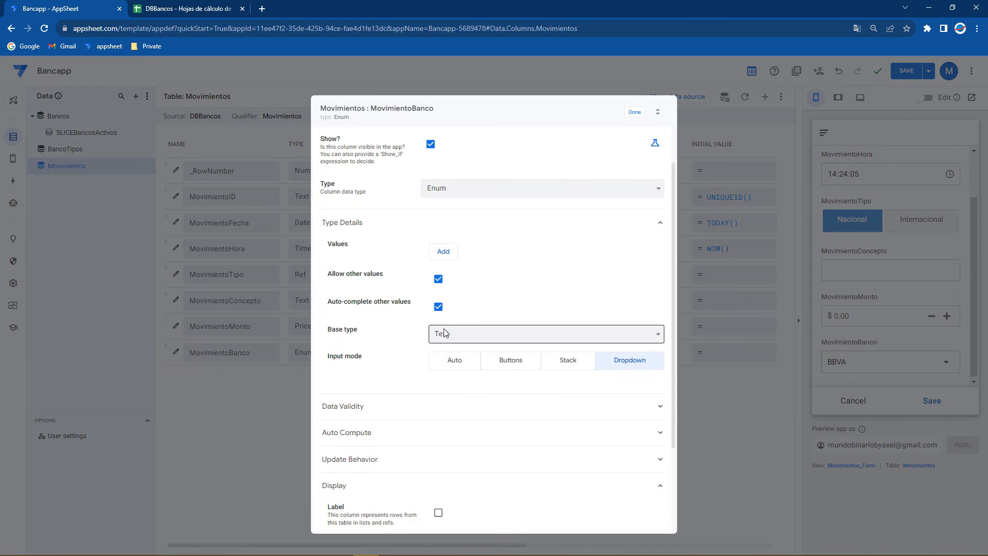
click(473, 335)
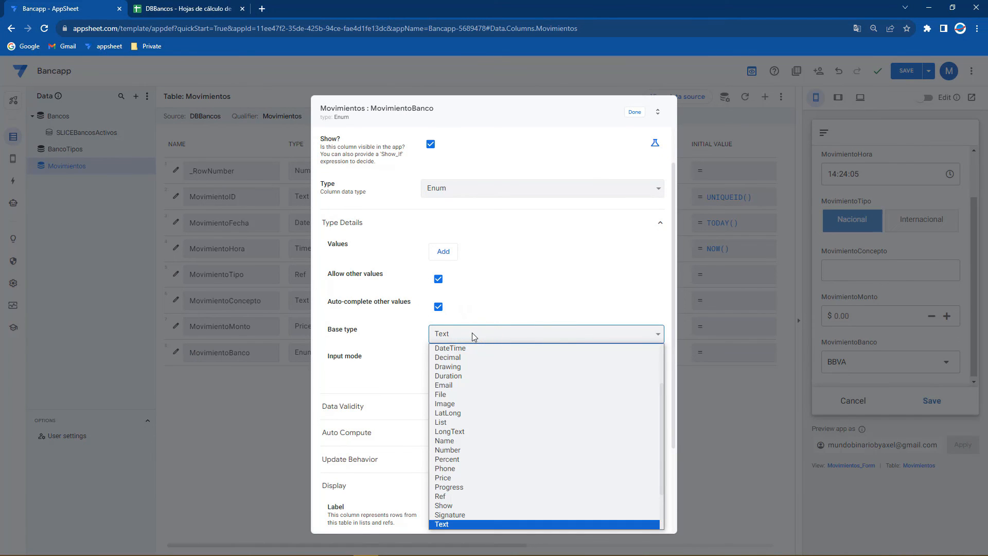
click(471, 333)
scroll(530, 302, down, 2)
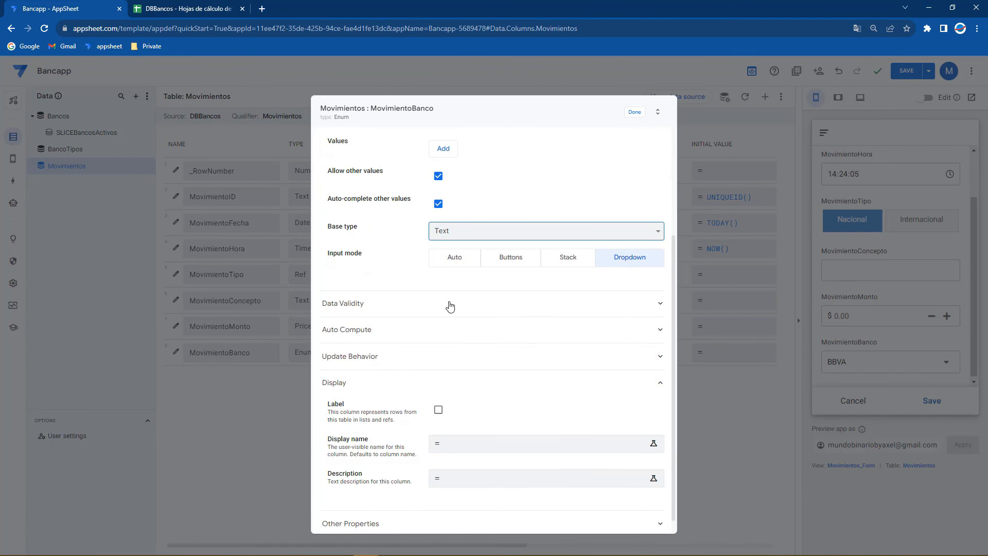
click(394, 357)
click(393, 307)
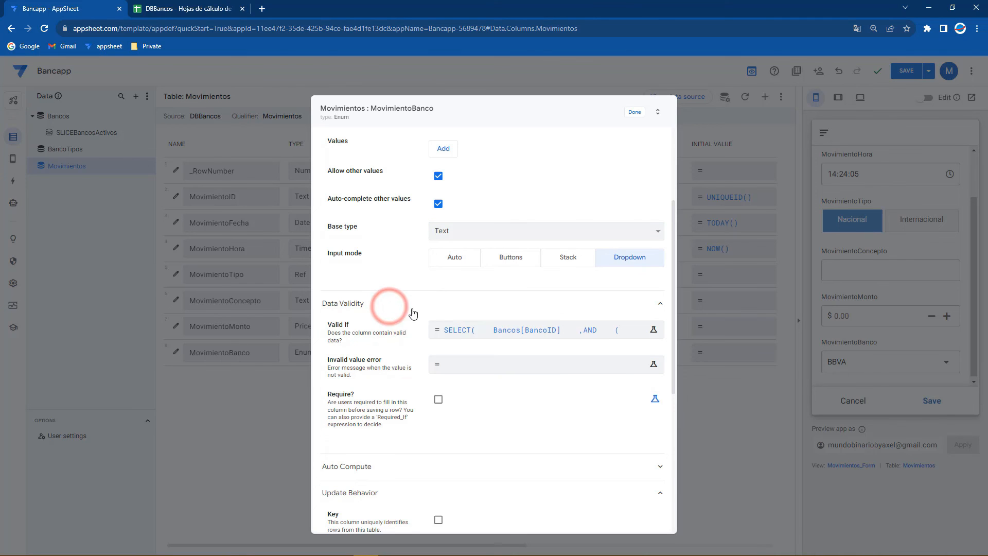
click(395, 466)
click(388, 304)
scroll(392, 300, up, 3)
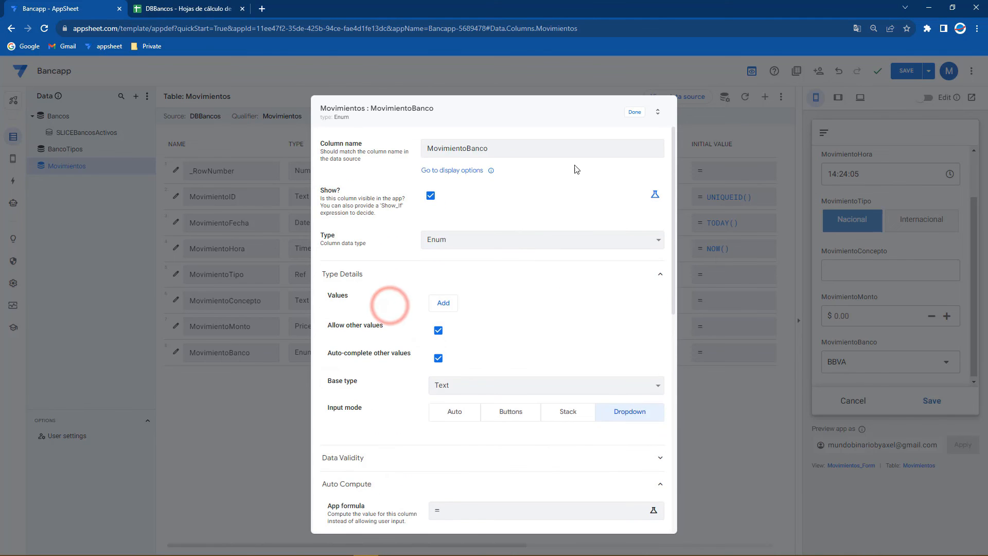
click(634, 113)
Open the column type choices for MovimientoBanco.
click(311, 352)
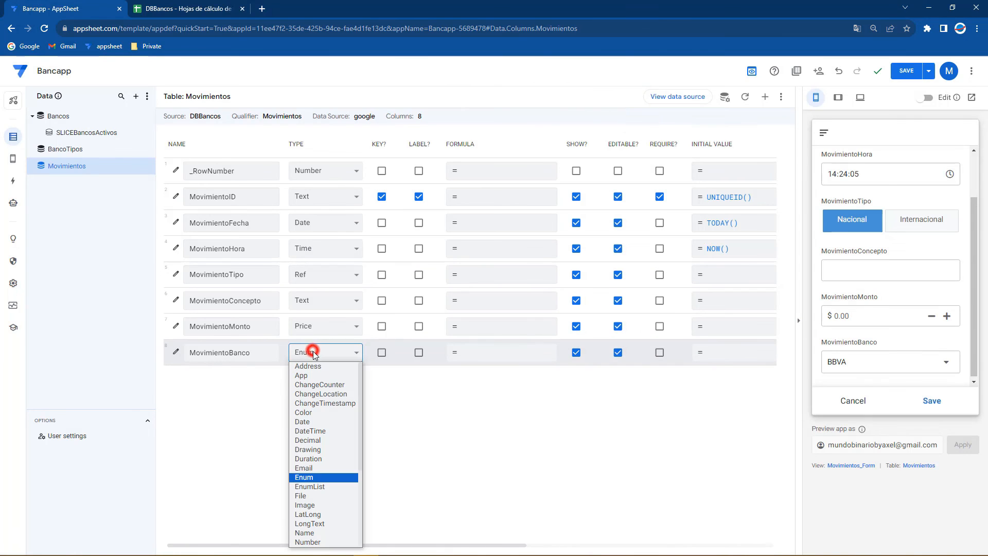